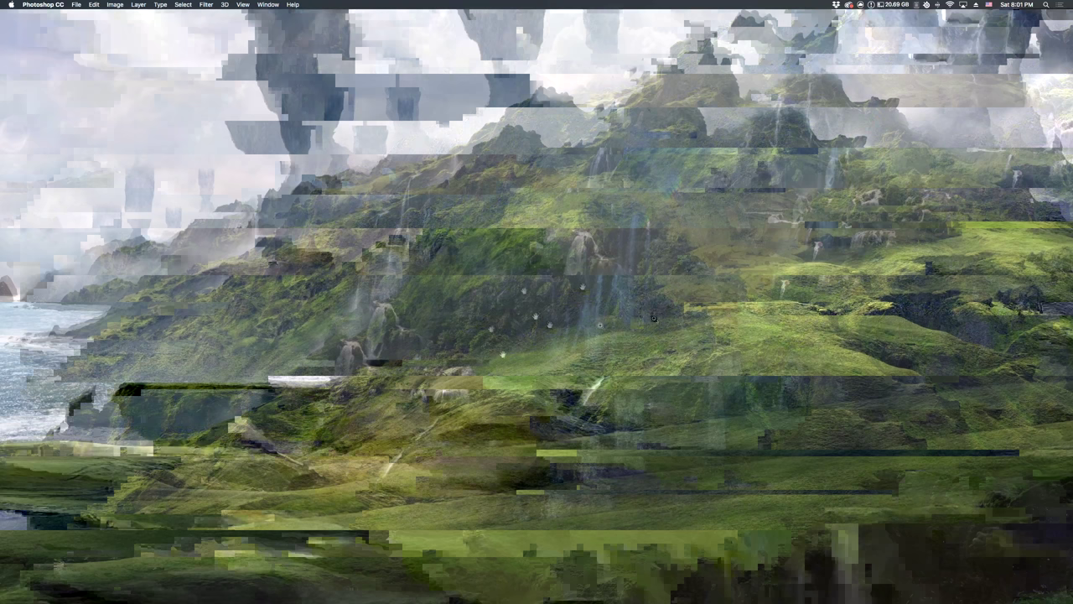
# Undo the last stroke and extend the thin stream downhill to a small pool at the foot of the grassy slope.
pyautogui.press('Tab')
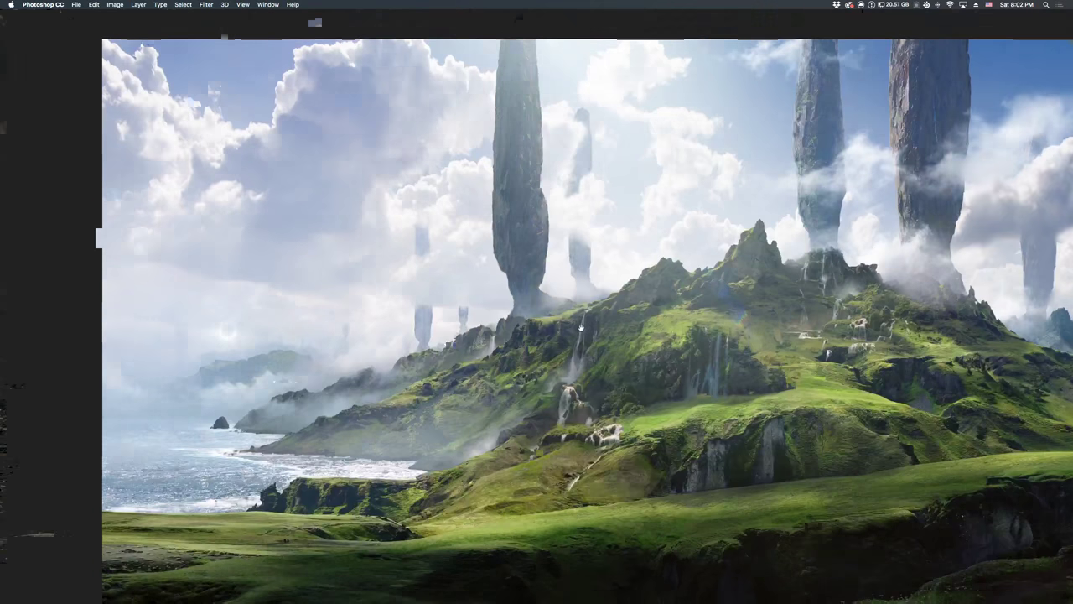
pyautogui.moveTo(580, 328); pyautogui.dragTo(575, 329)
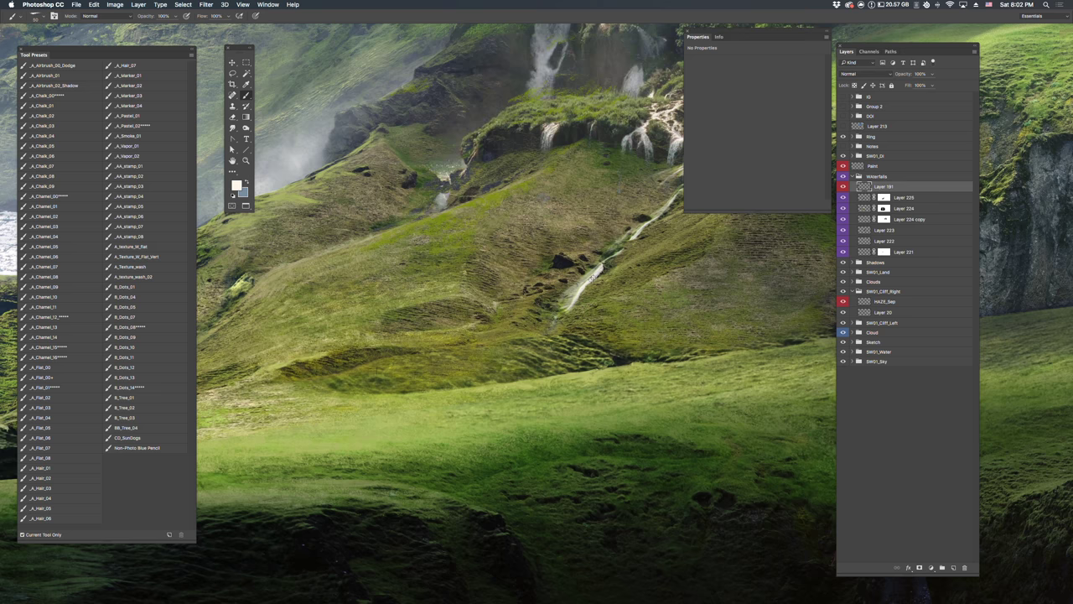
pyautogui.press('Tab')
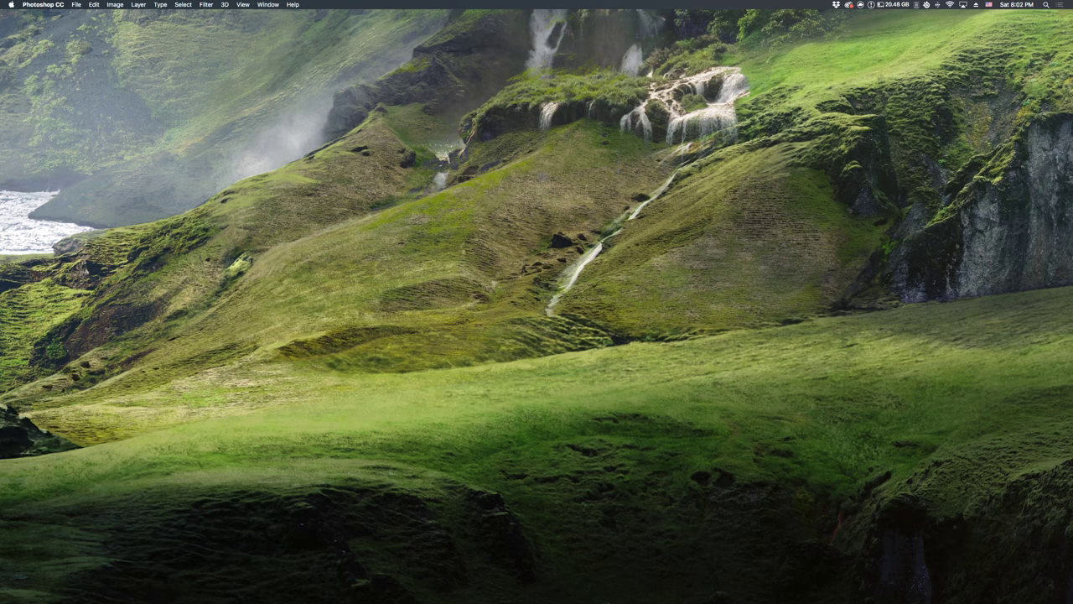
pyautogui.press('super+z')
pyautogui.moveTo(587, 276); pyautogui.dragTo(547, 312)
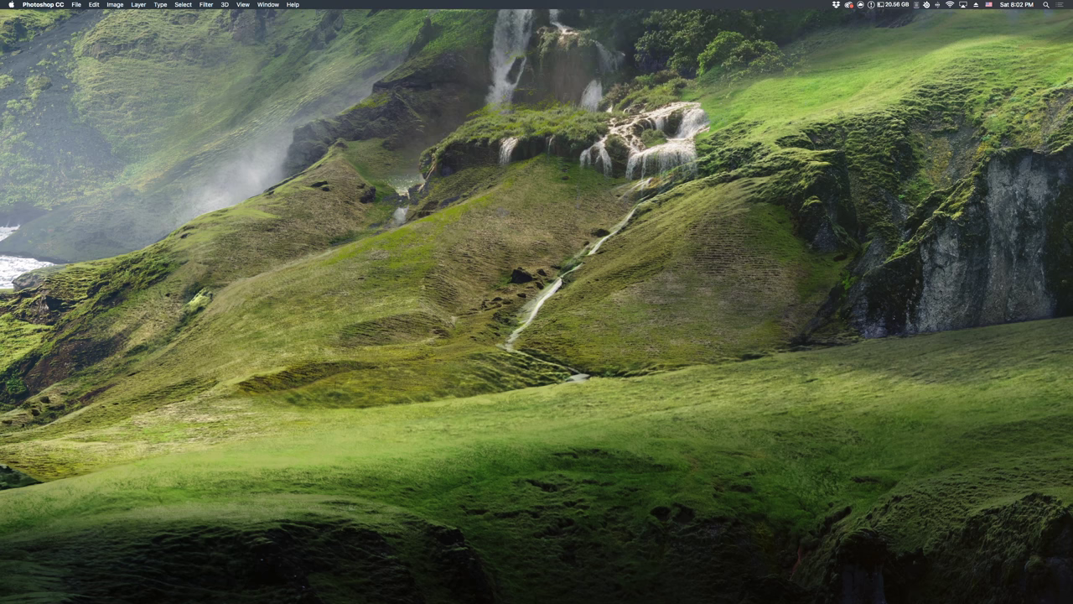
pyautogui.scroll(2, 537, 305)
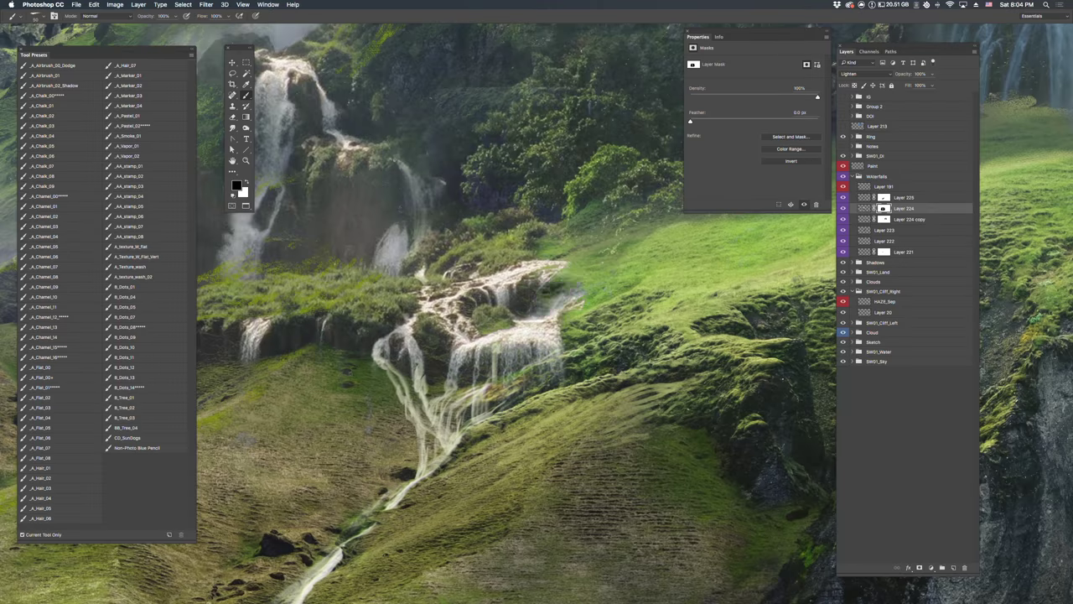
# Paint black on Layer 224's mask to blend the outer edge of the cascading falls into the mossy slope.
pyautogui.moveTo(561, 311)
pyautogui.mouseDown()
pyautogui.moveTo(498, 277)
pyautogui.moveTo(558, 277)
pyautogui.moveTo(520, 255)
pyautogui.mouseUp()
pyautogui.press('[')
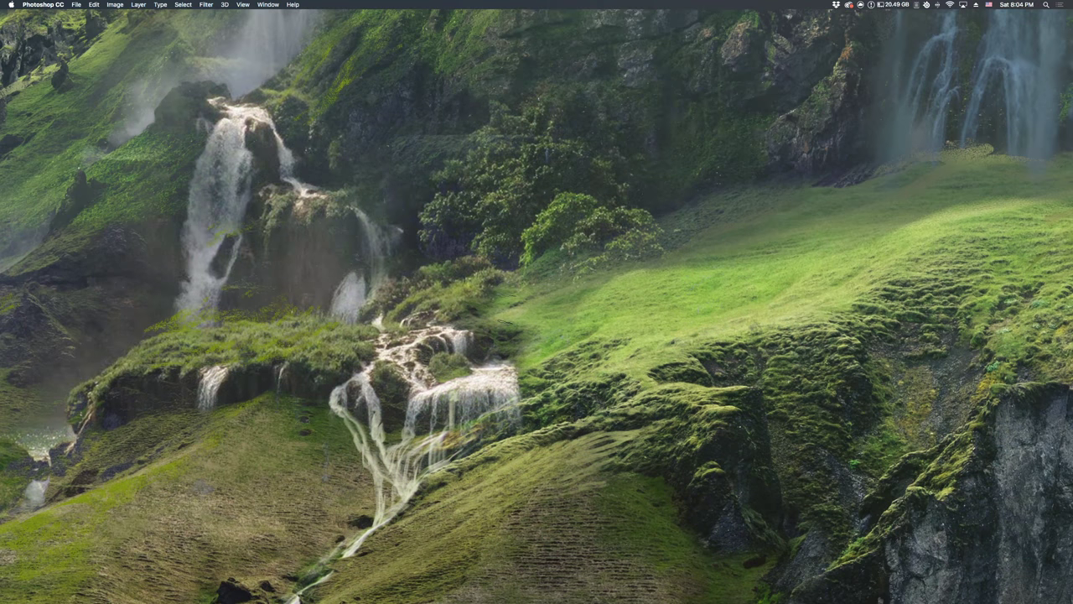
pyautogui.scroll(-3, 638, 186)
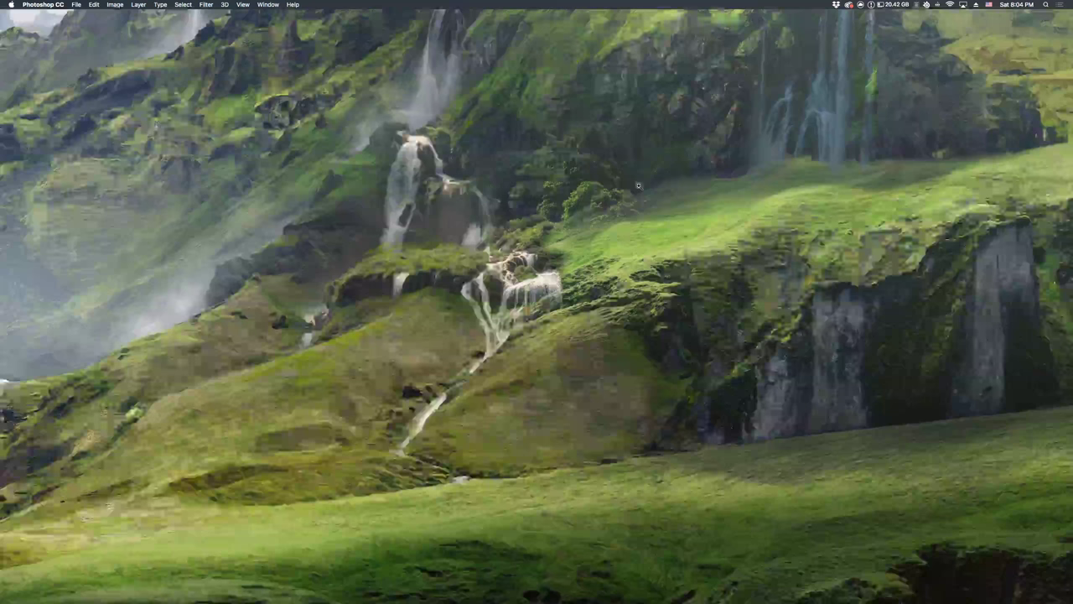
pyautogui.scroll(2, 638, 185)
pyautogui.scroll(-2, 638, 186)
pyautogui.moveTo(638, 185); pyautogui.dragTo(639, 186)
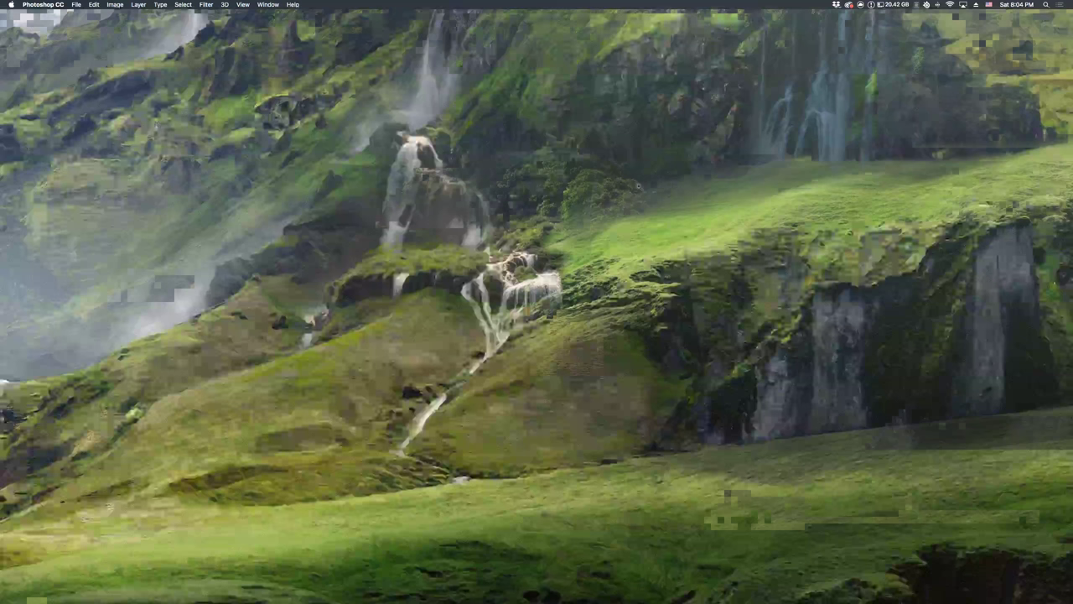
pyautogui.scroll(3, 596, 299)
pyautogui.scroll(2, 560, 281)
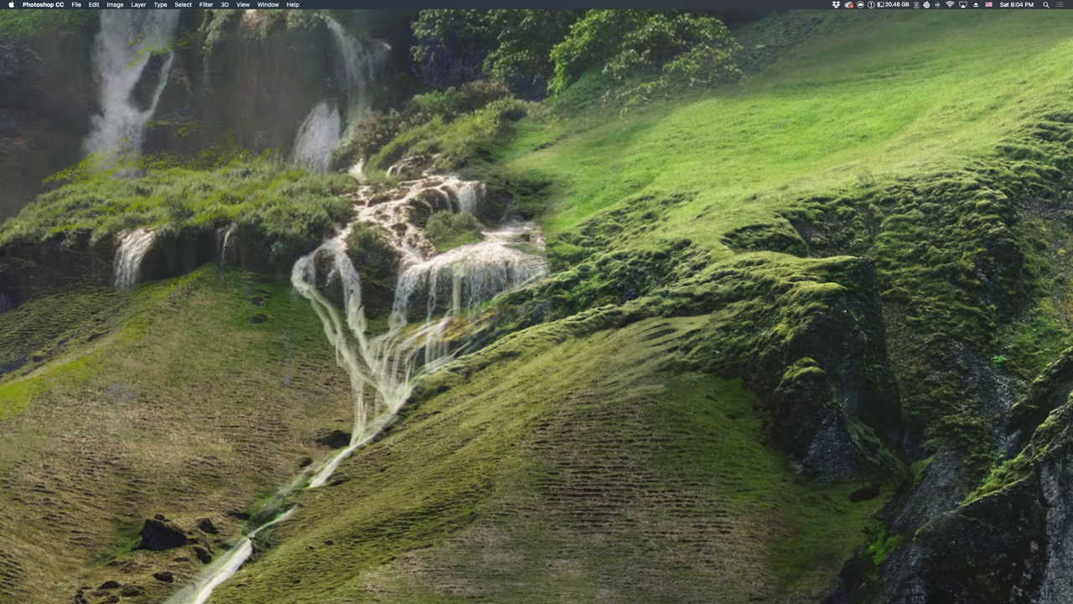
pyautogui.moveTo(527, 238); pyautogui.dragTo(525, 225)
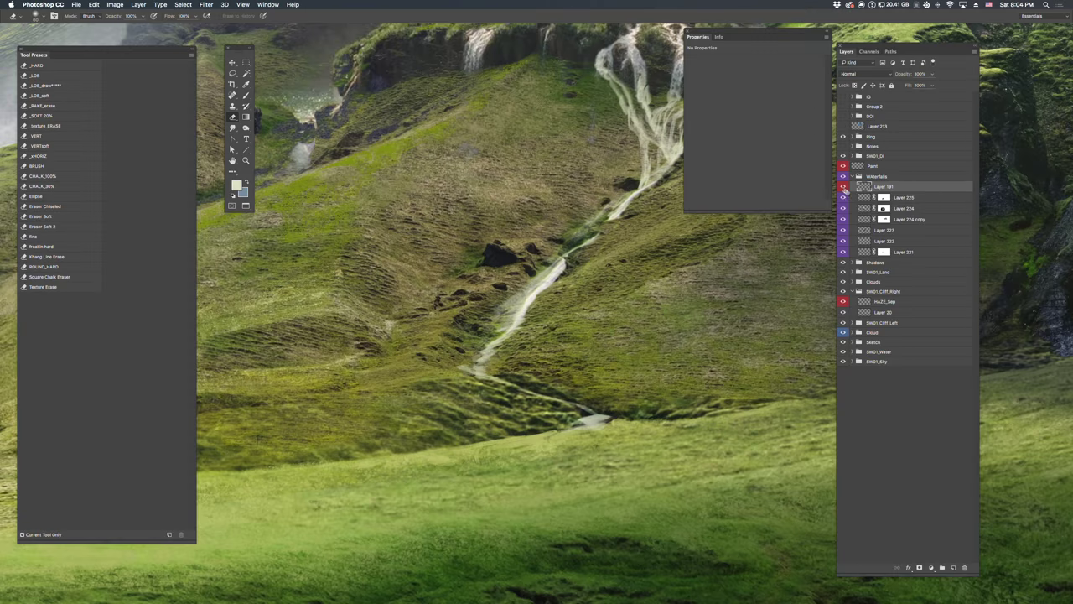
# Check what Layer 181 and Layer 225 add to the stream by toggling their visibility, and inspect Layer 225's mask overlay.
pyautogui.click(843, 187)
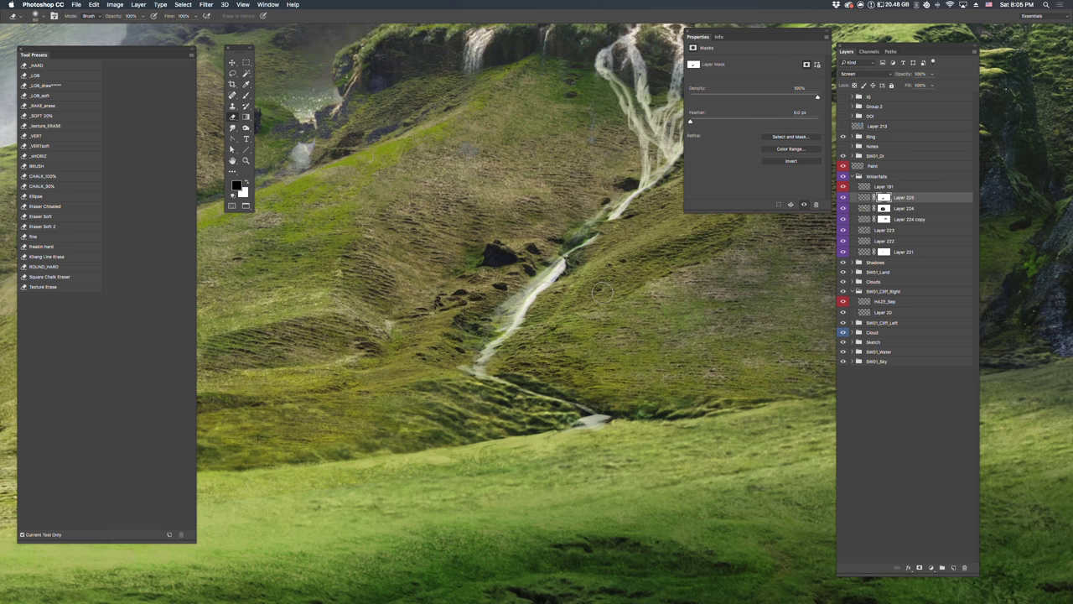
pyautogui.press('b')
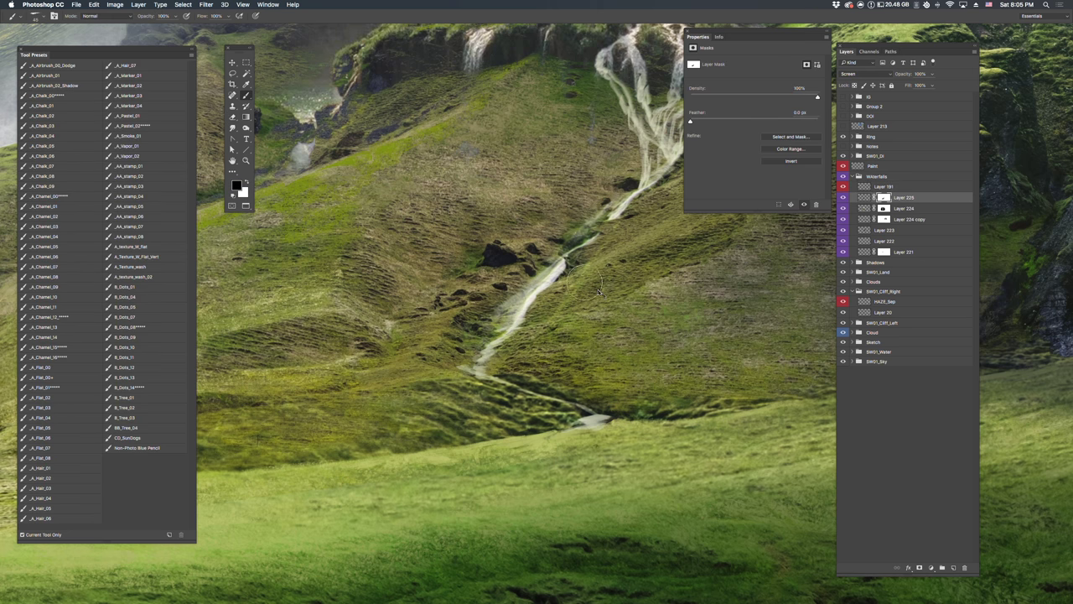
pyautogui.click(842, 197)
pyautogui.click(842, 198)
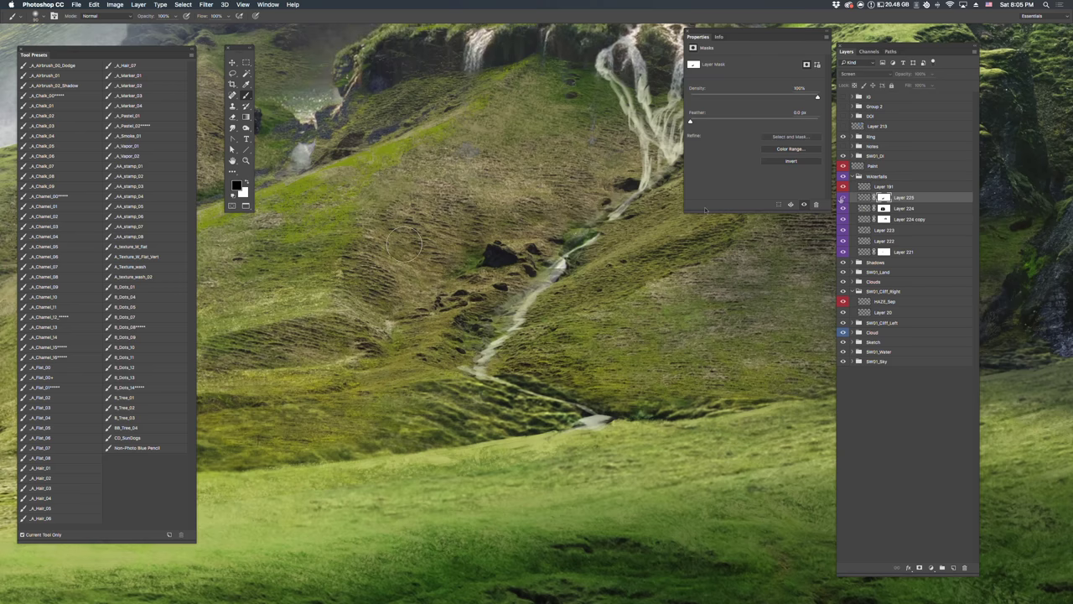
pyautogui.press('\\')
pyautogui.press('x')
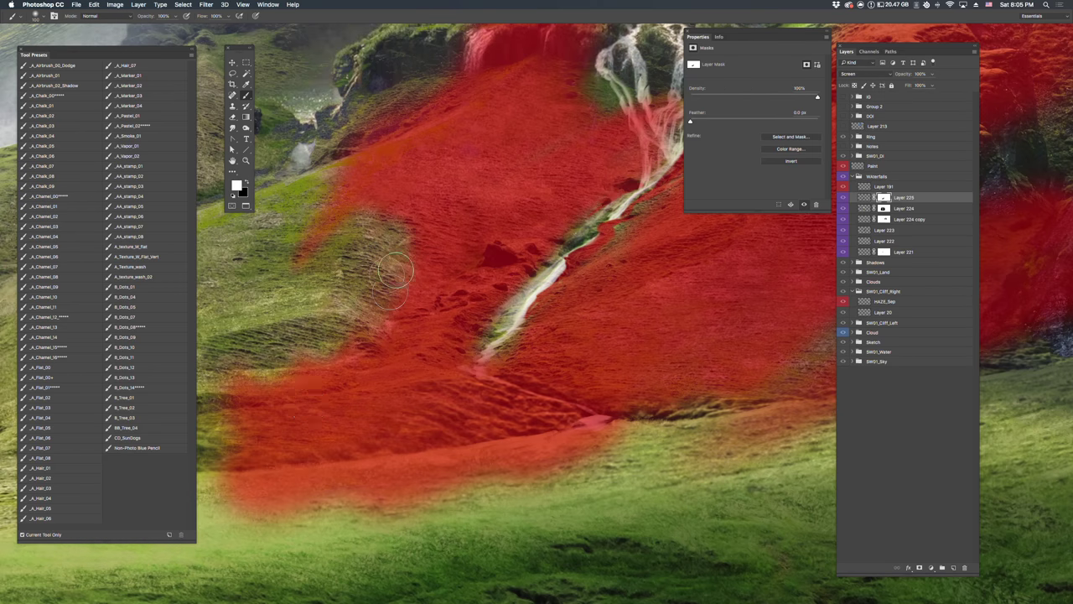
pyautogui.press('\\')
pyautogui.press('x')
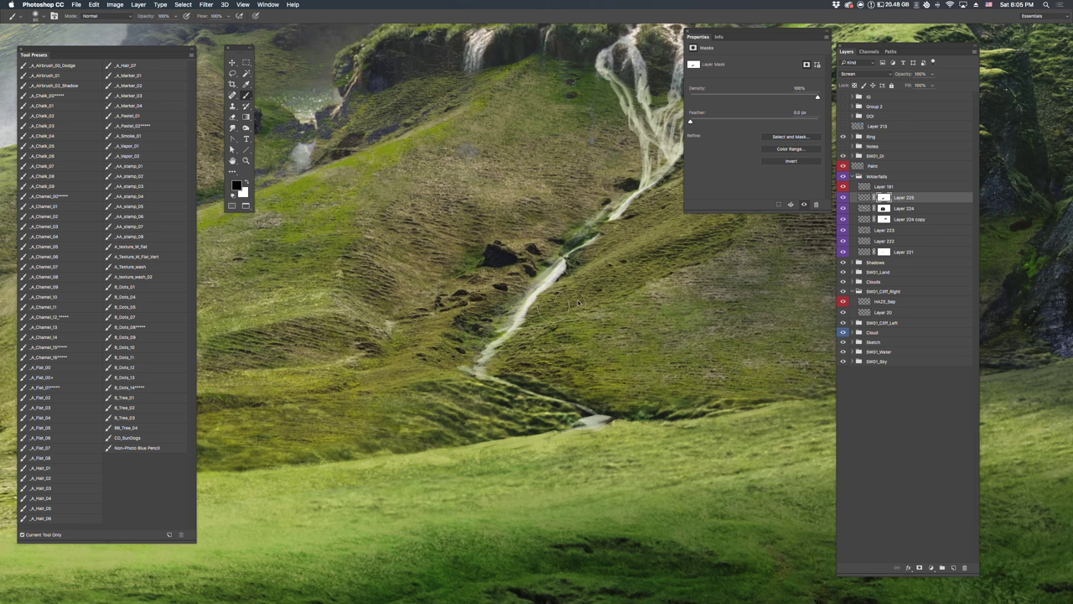
pyautogui.rightClick(570, 330)
pyautogui.press('Escape')
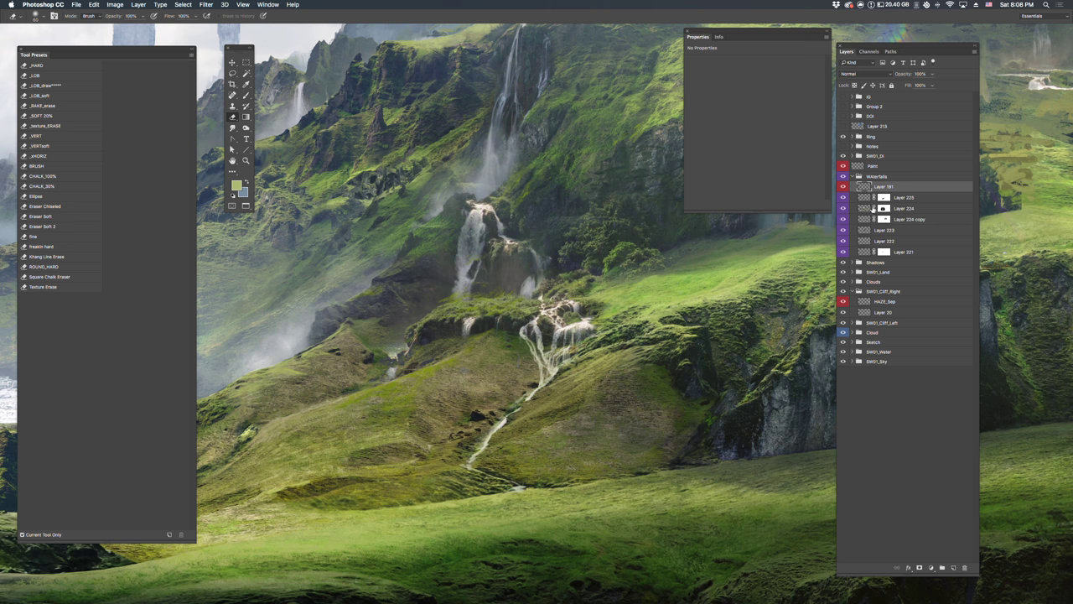
# Remove the small side waterfall beneath the mossy ledge on Layer 224 using its mask and the Smudge tool.
pyautogui.click(883, 208)
pyautogui.press('b')
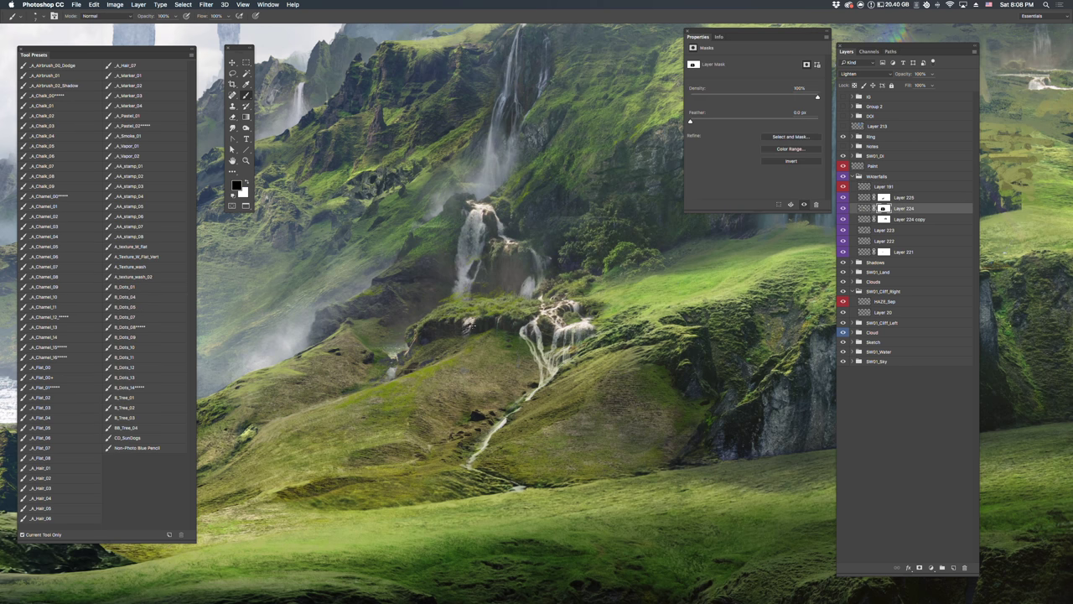
pyautogui.moveTo(466, 325); pyautogui.dragTo(470, 325)
pyautogui.press('z')
pyautogui.moveTo(507, 332); pyautogui.dragTo(452, 332)
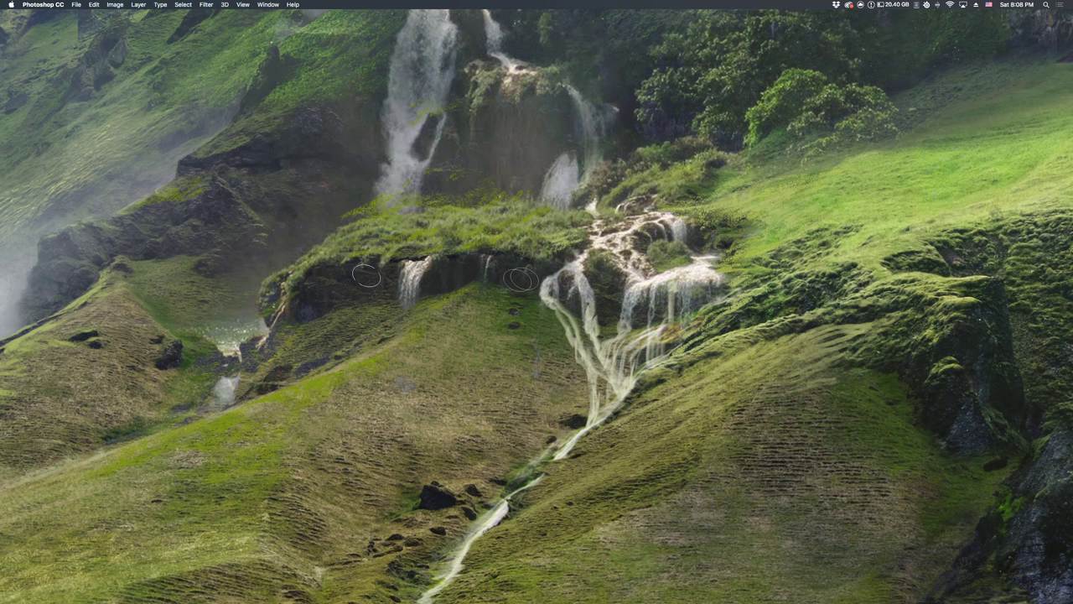
pyautogui.press('Tab')
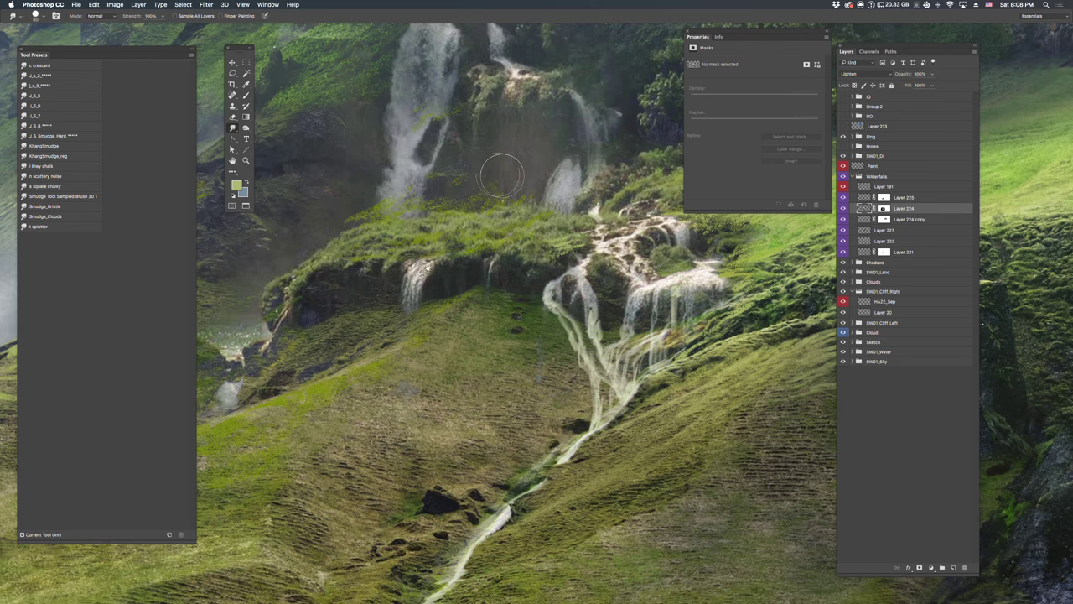
pyautogui.press('space')
pyautogui.moveTo(436, 243); pyautogui.dragTo(457, 270)
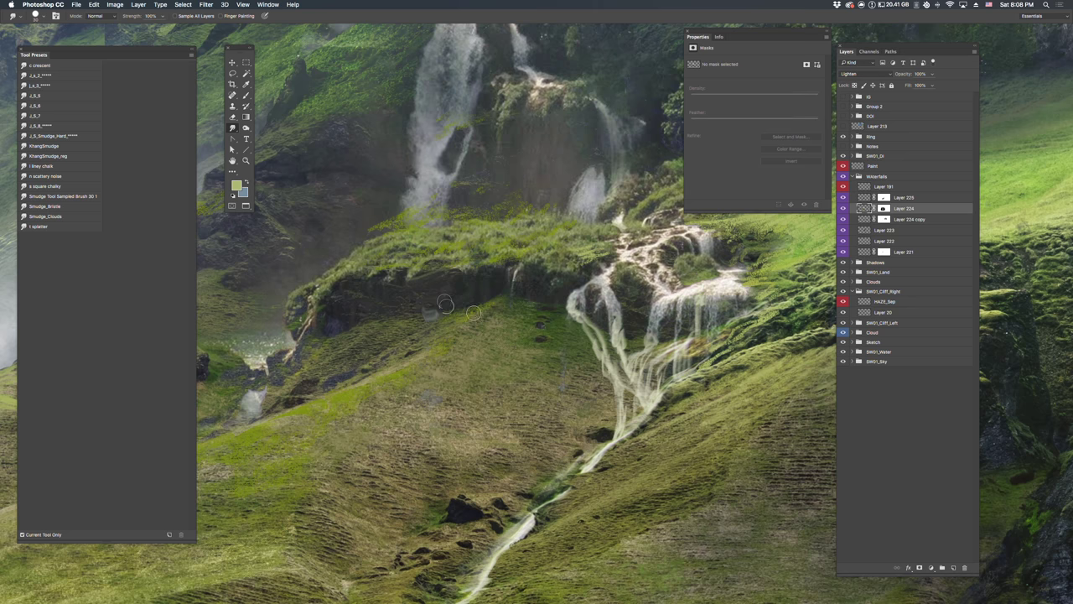
pyautogui.press('z')
pyautogui.keyDown('alt'); pyautogui.click(536, 299); pyautogui.keyUp('alt')
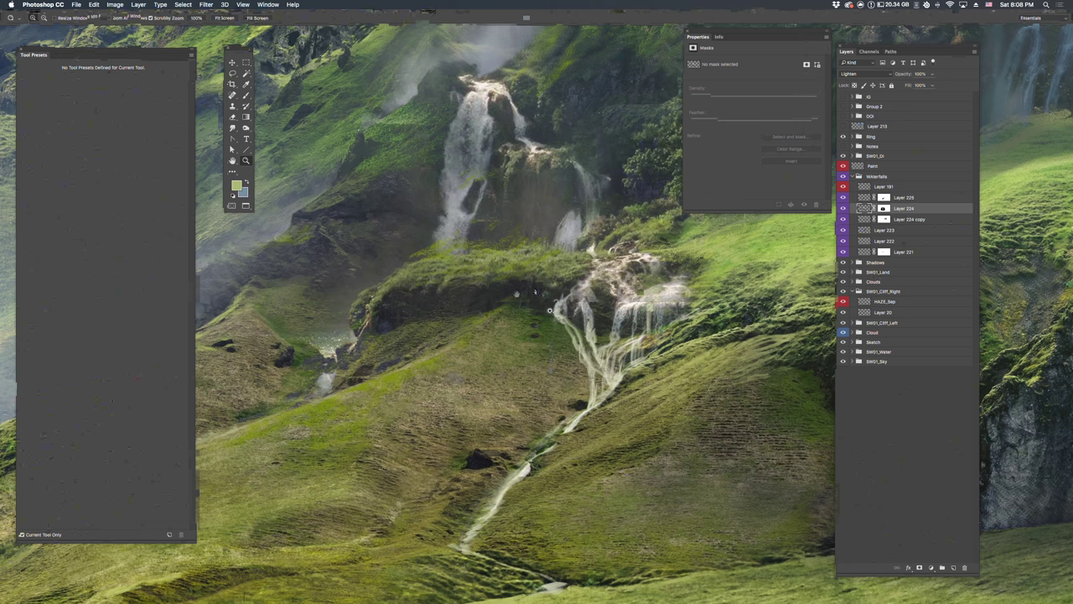
pyautogui.moveTo(550, 310); pyautogui.dragTo(552, 308)
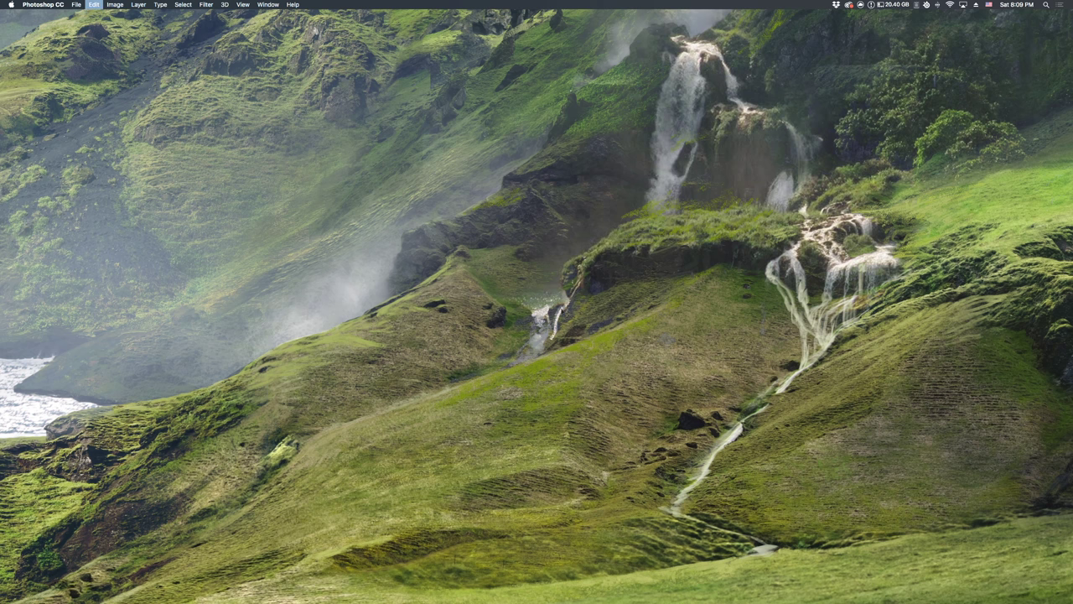
# Undo the last edit and confirm the brush preset for painting around the lower waterfall.
pyautogui.press('shift+super+k')
pyautogui.press('super+z')
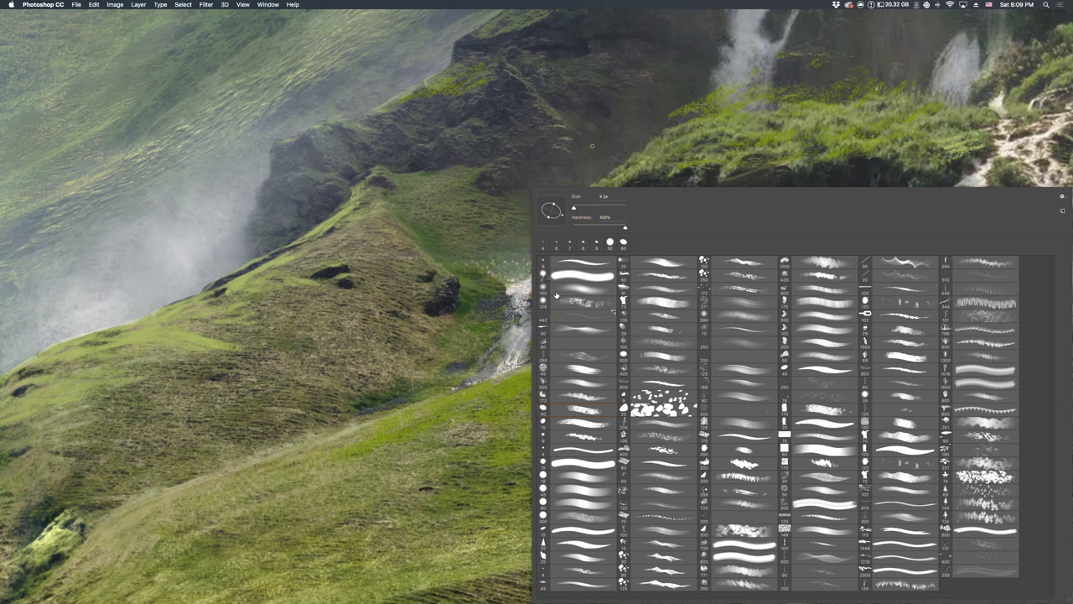
pyautogui.press('Return')
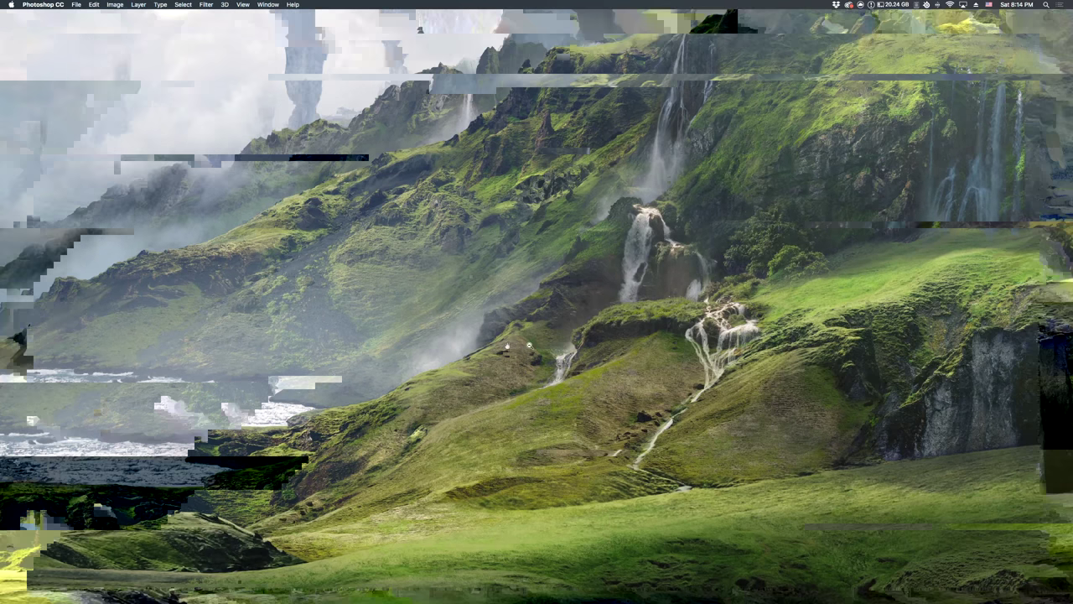
# Switch to Safari, load tumblr.com in a new tab, and open the artist's own blog.
pyautogui.press('super+Tab')
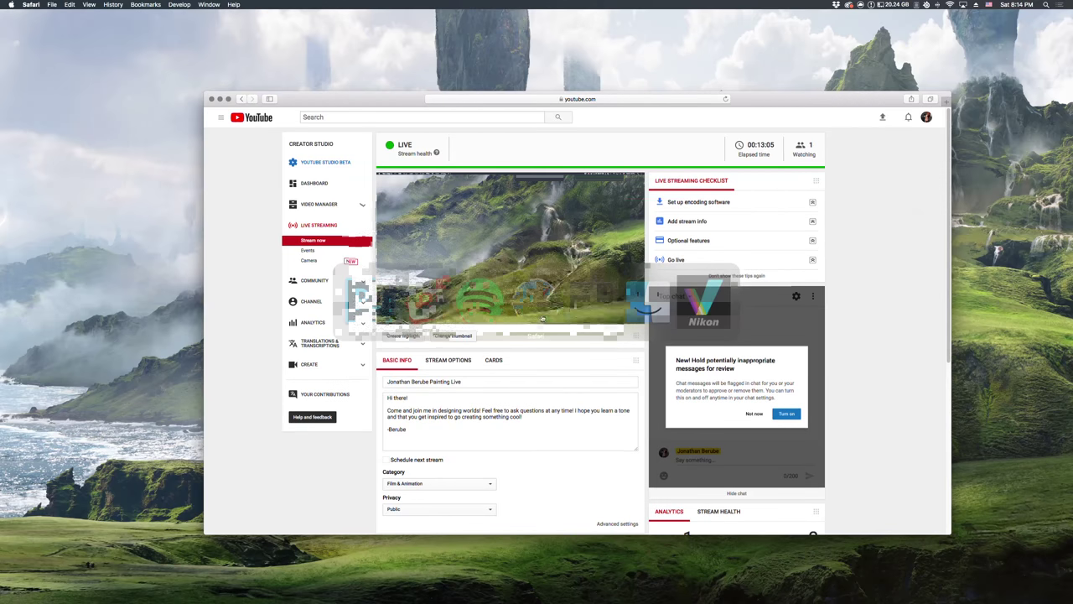
pyautogui.press('super+t')
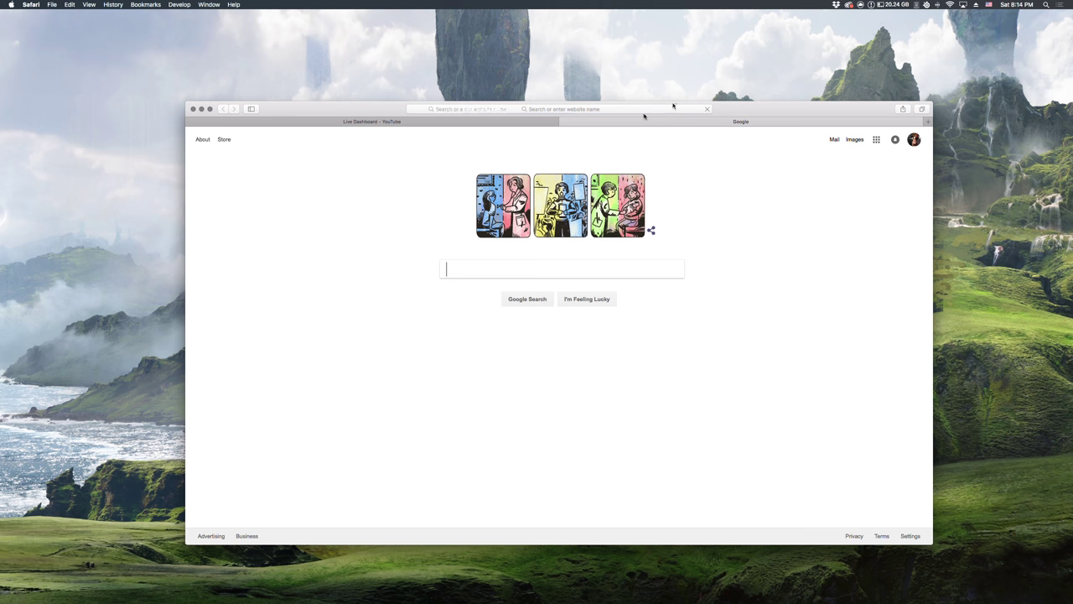
pyautogui.click(645, 113)
pyautogui.write('tumblr.com')
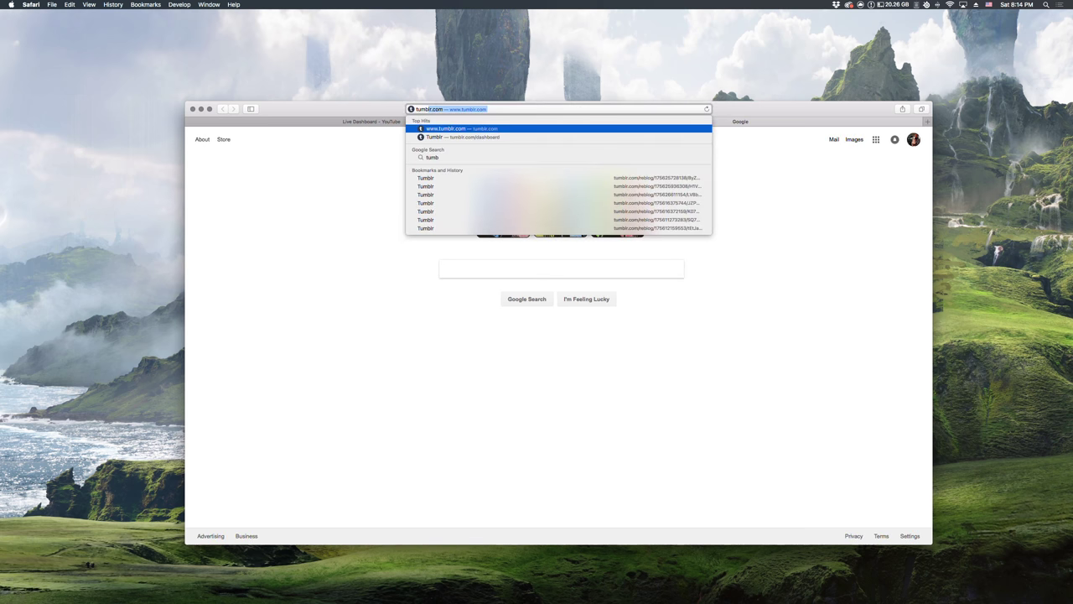
pyautogui.press('Return')
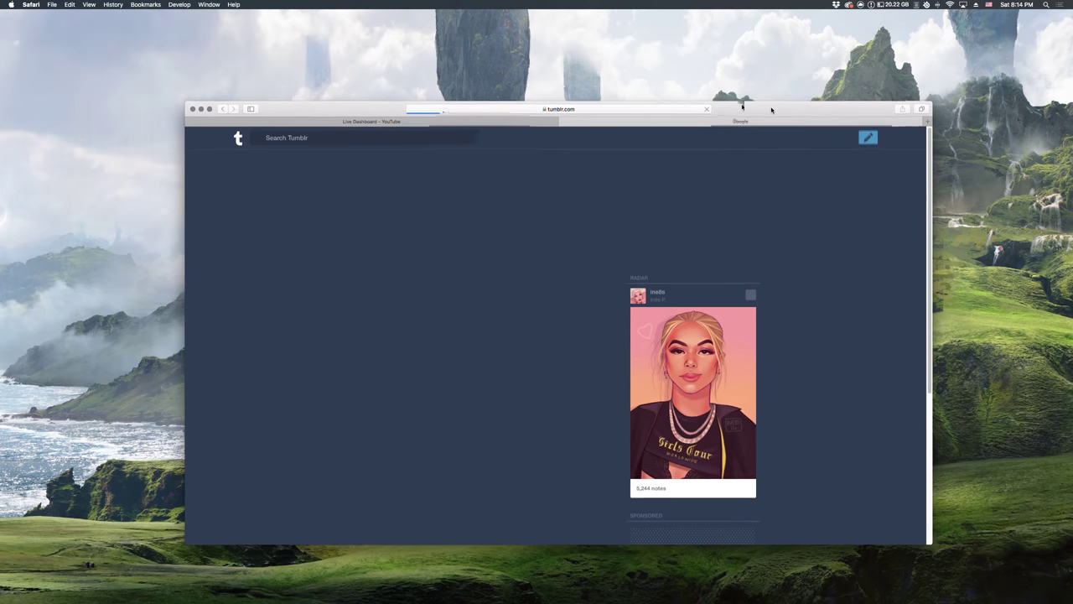
pyautogui.moveTo(771, 109); pyautogui.dragTo(742, 106)
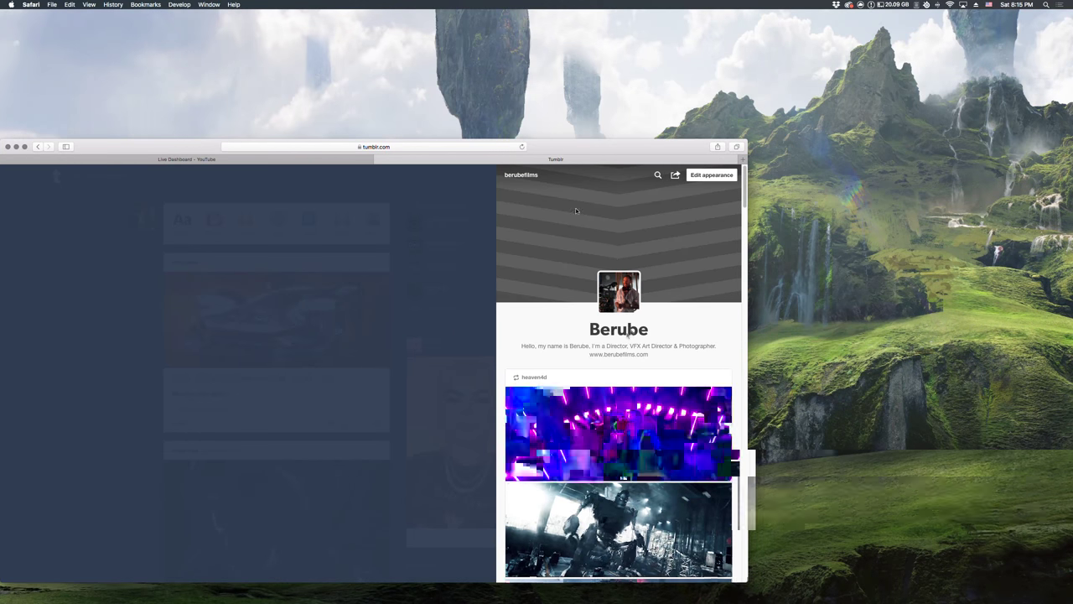
pyautogui.click(575, 210)
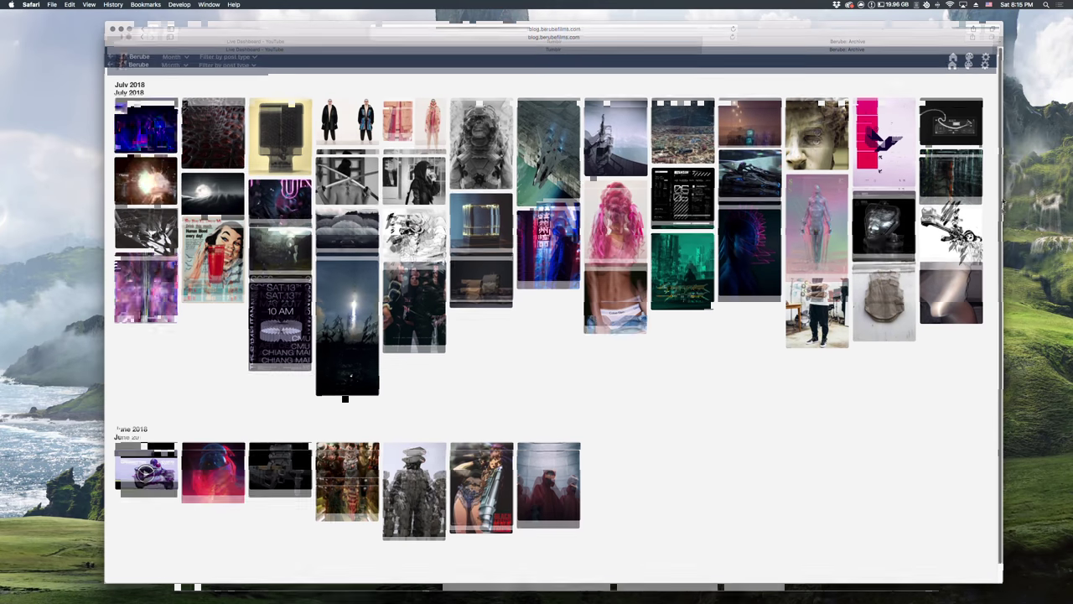
# Browse the image posts in the blog archive for July and June 2018 as visual reference.
pyautogui.scroll(-3, 998, 251)
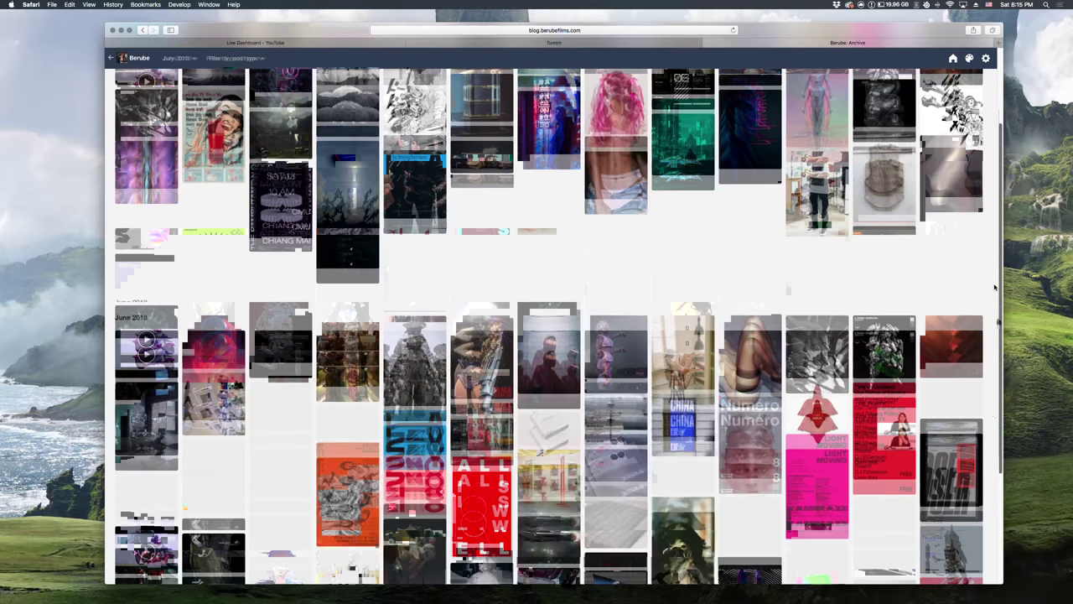
pyautogui.scroll(-1, 1000, 335)
pyautogui.scroll(-1, 1000, 336)
pyautogui.scroll(-2, 998, 339)
pyautogui.scroll(-2, 1000, 358)
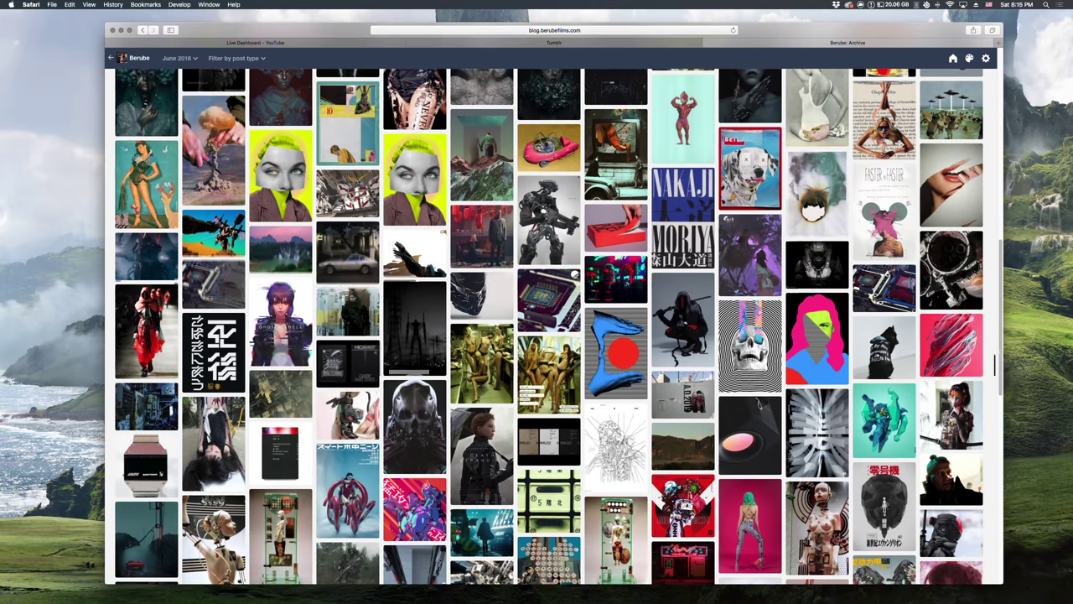
pyautogui.scroll(-1, 994, 358)
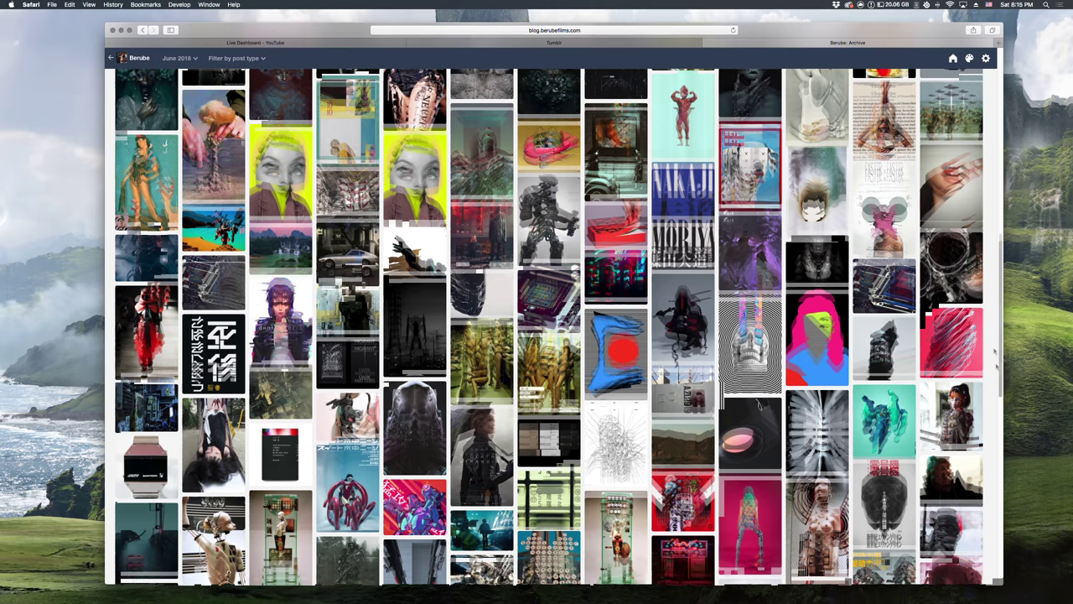
pyautogui.scroll(-2, 997, 348)
pyautogui.scroll(5, 1000, 343)
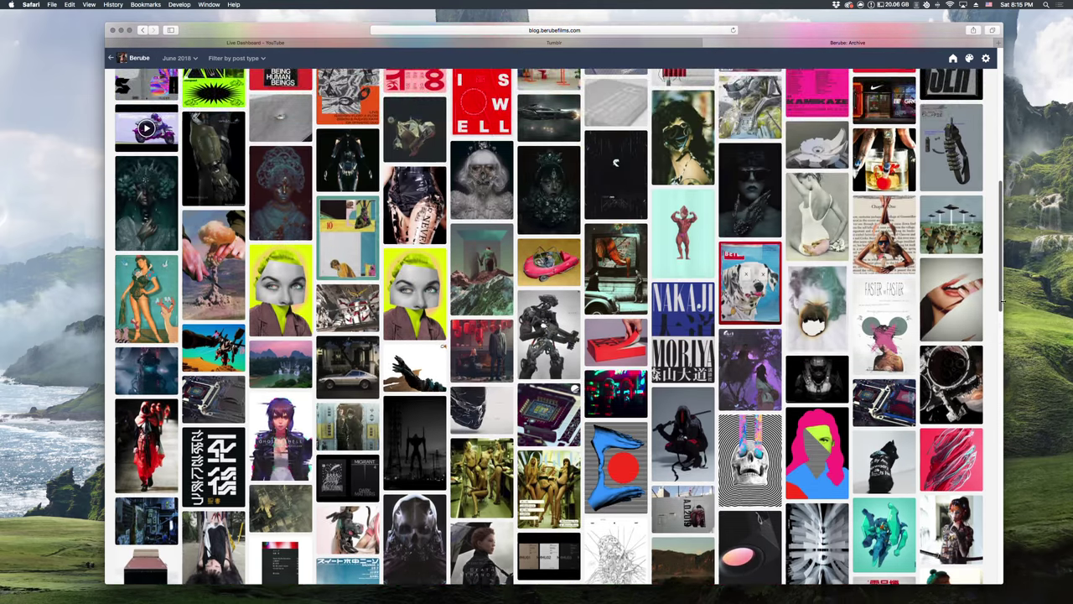
pyautogui.moveTo(1003, 301); pyautogui.dragTo(1002, 300)
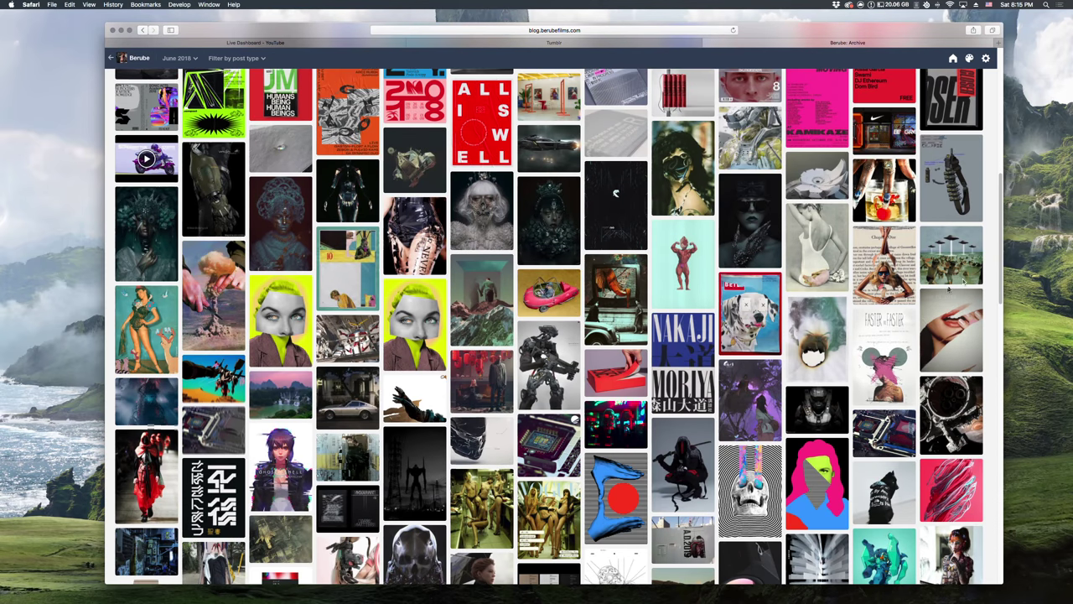
# Look through the June 2018 archive images and open the post of the stormy ocean wave at Pacific City.
pyautogui.scroll(2, 995, 310)
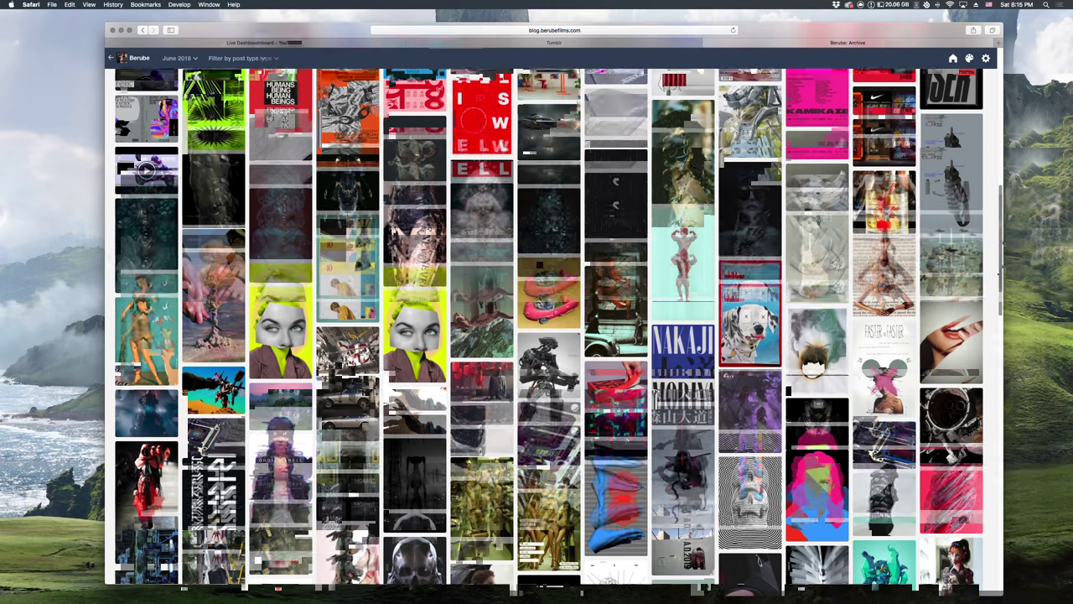
pyautogui.scroll(-1, 995, 310)
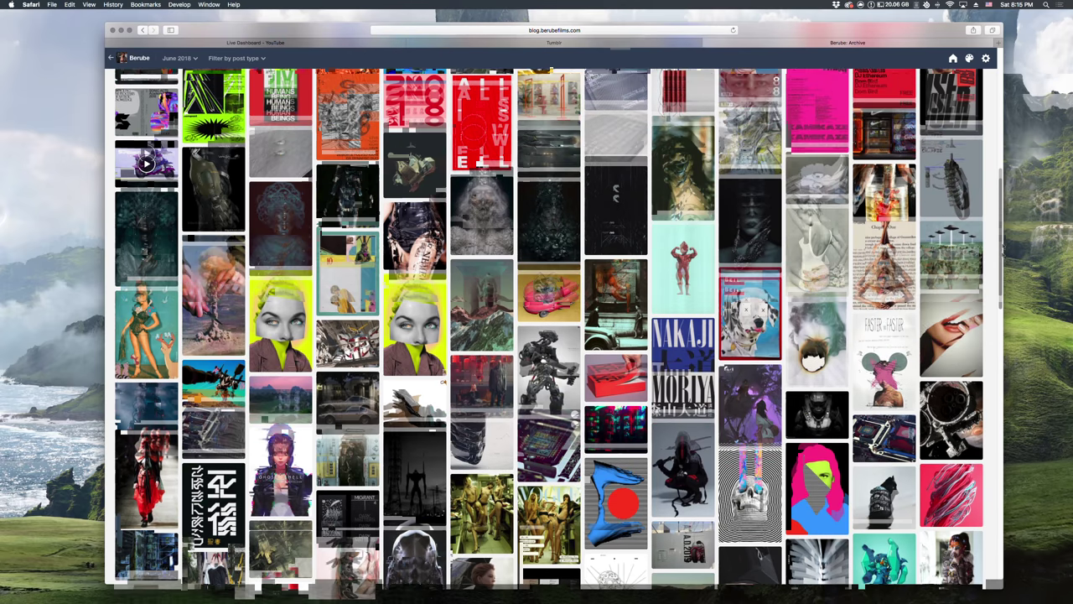
pyautogui.scroll(-5, 995, 310)
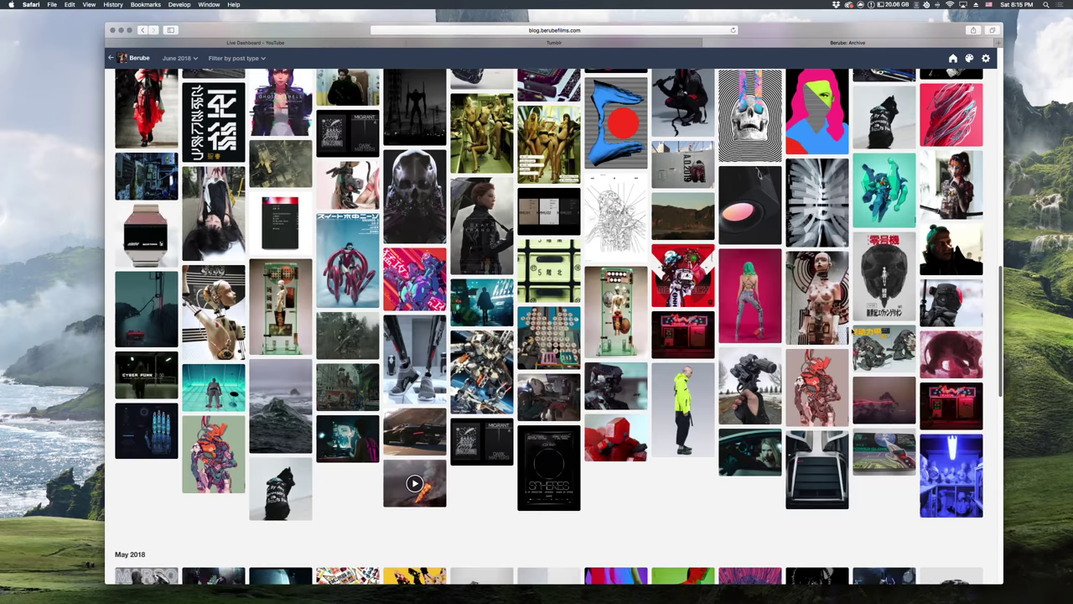
pyautogui.click(536, 407)
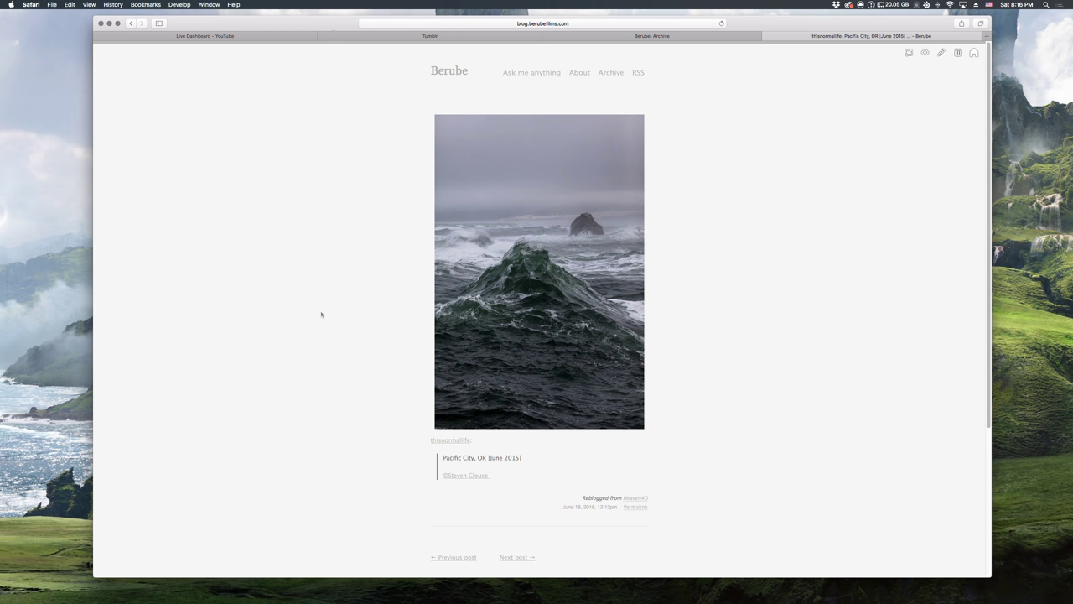
# Switch to Photoshop to view the whole landscape painting, and return to the ocean wave post in Safari.
pyautogui.press('super+Tab')
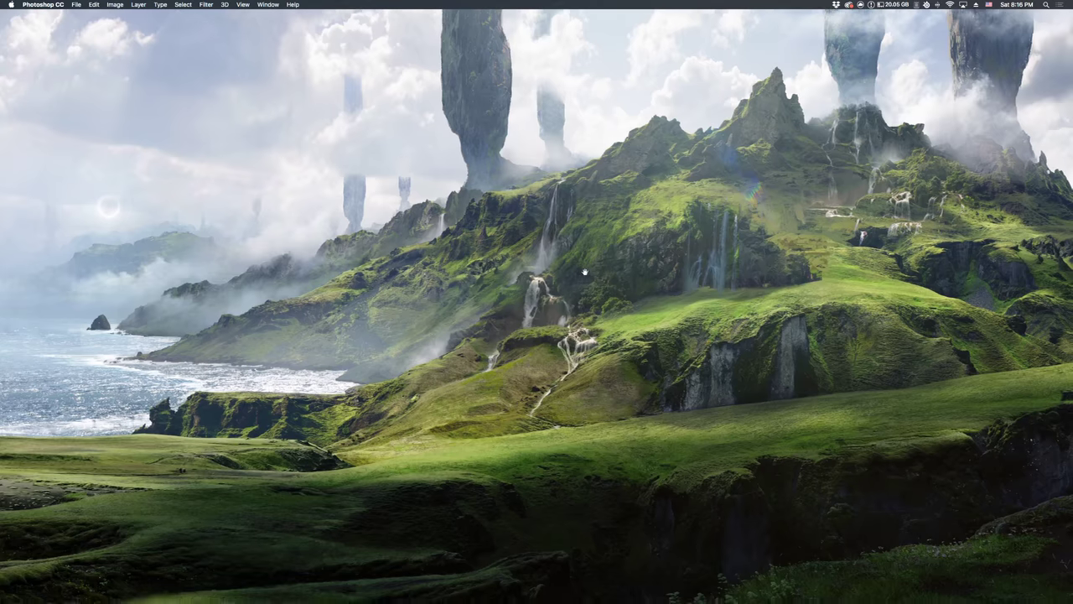
pyautogui.moveTo(584, 273); pyautogui.dragTo(579, 260)
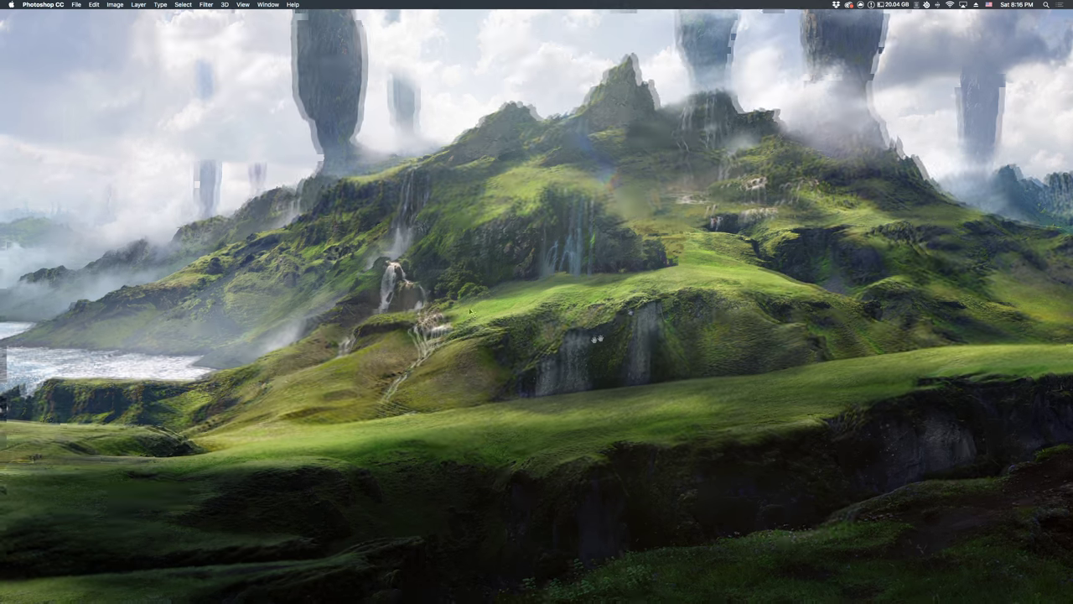
pyautogui.press('super+Tab')
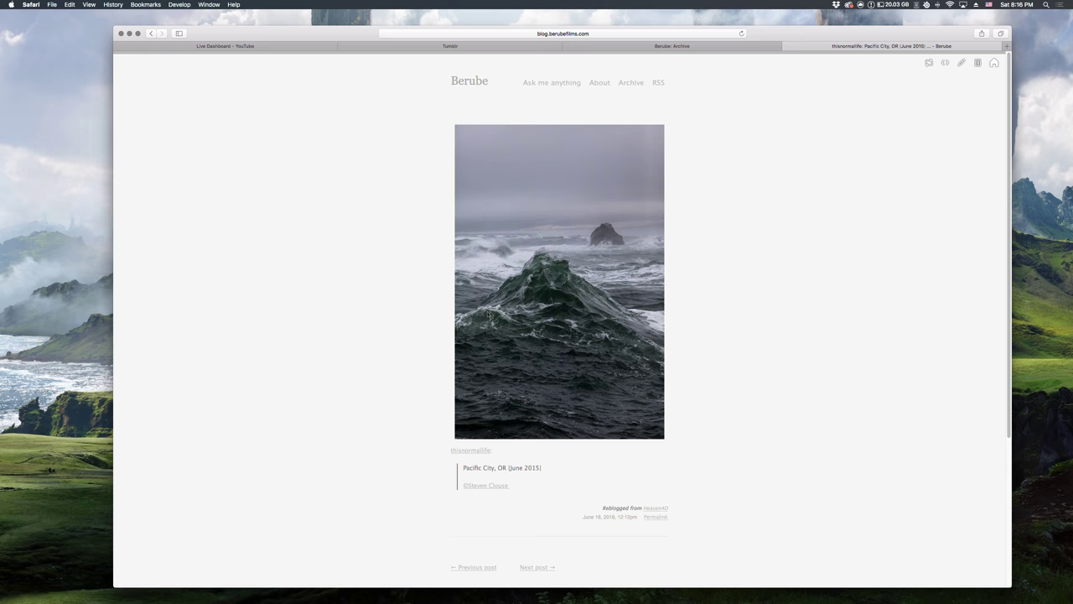
pyautogui.moveTo(782, 38); pyautogui.dragTo(775, 43)
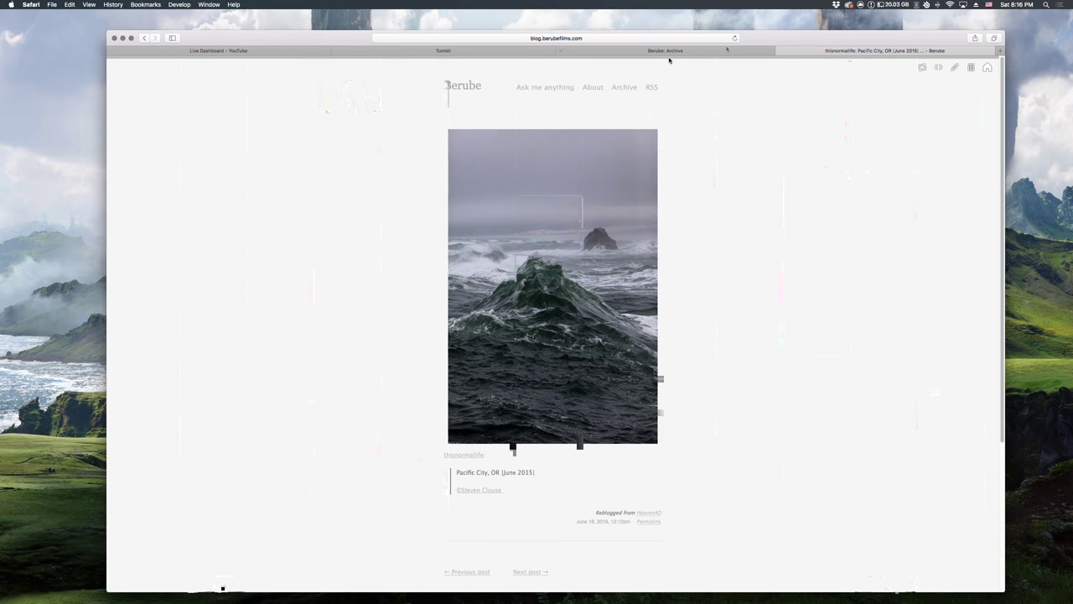
# View the abstract glitch artwork from April 2018 and the Alien Planet post from March 2018 in the archive, closing each one.
pyautogui.click(669, 53)
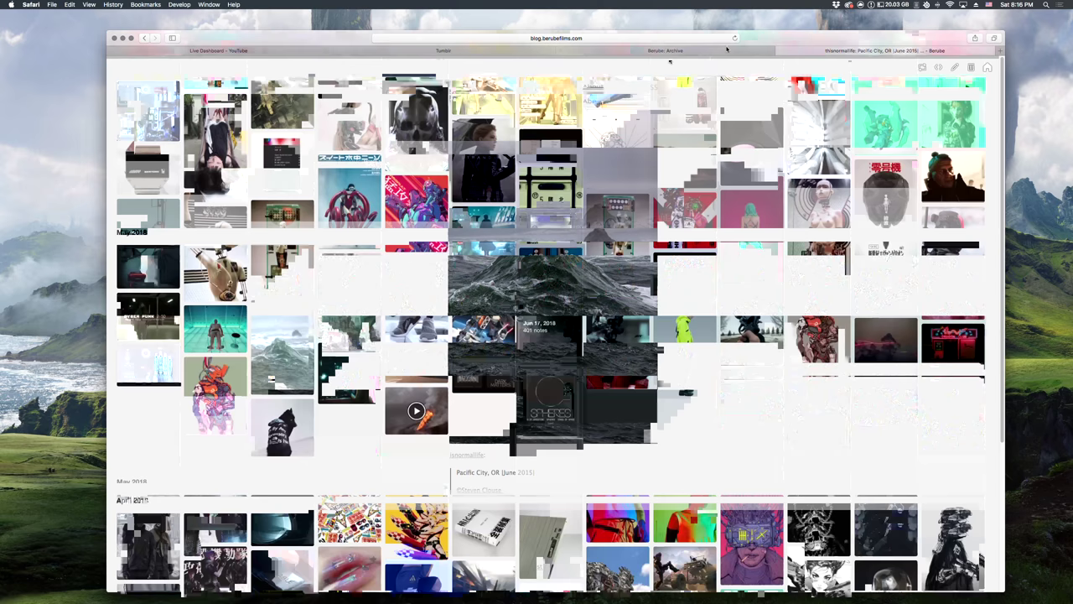
pyautogui.scroll(-4, 638, 383)
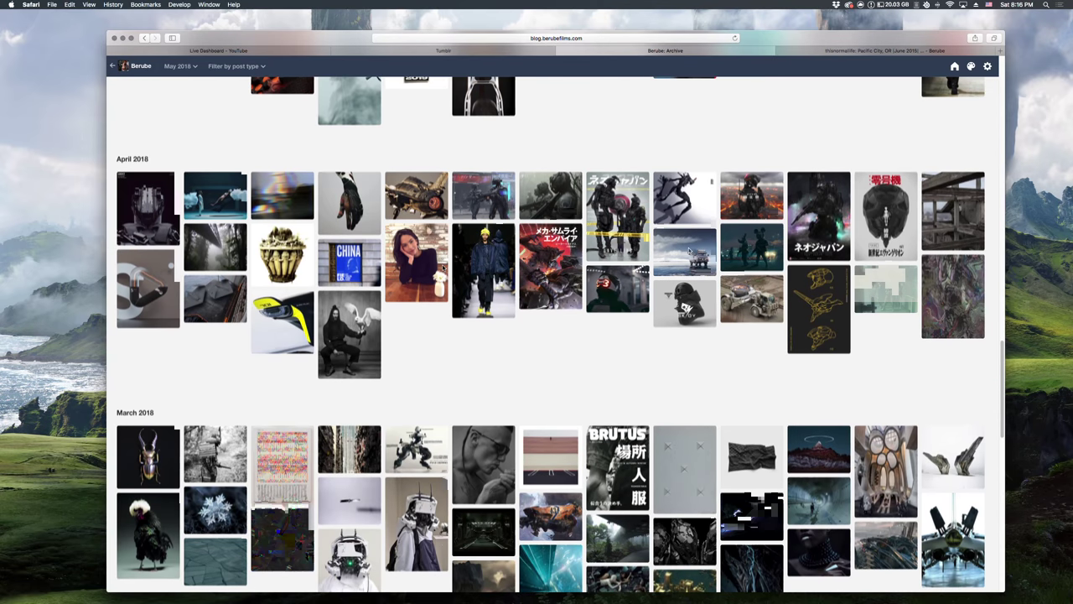
pyautogui.click(953, 295)
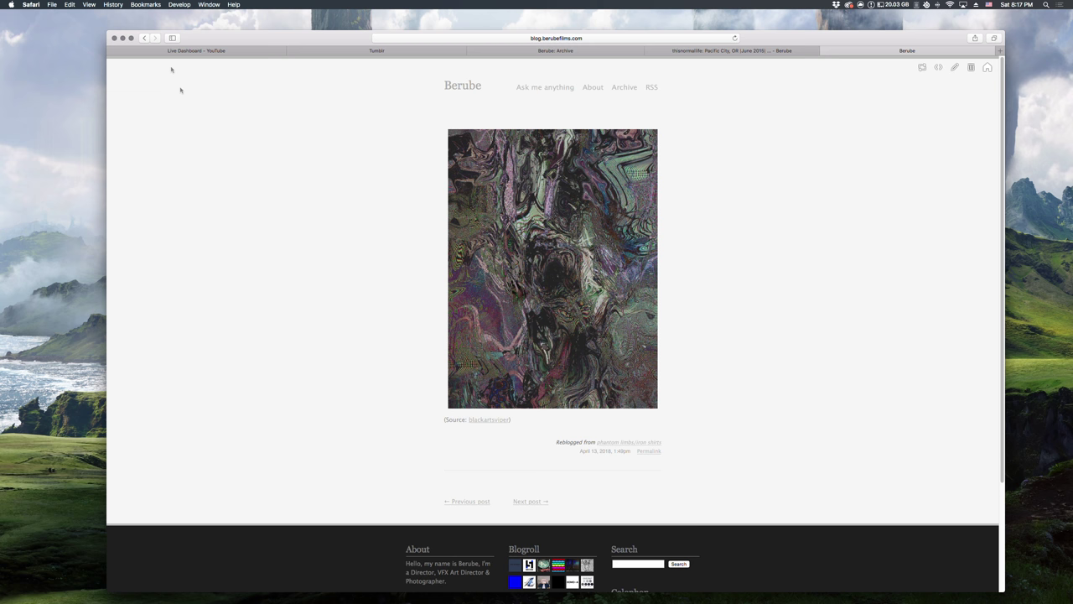
pyautogui.press('super+w')
pyautogui.click(580, 282)
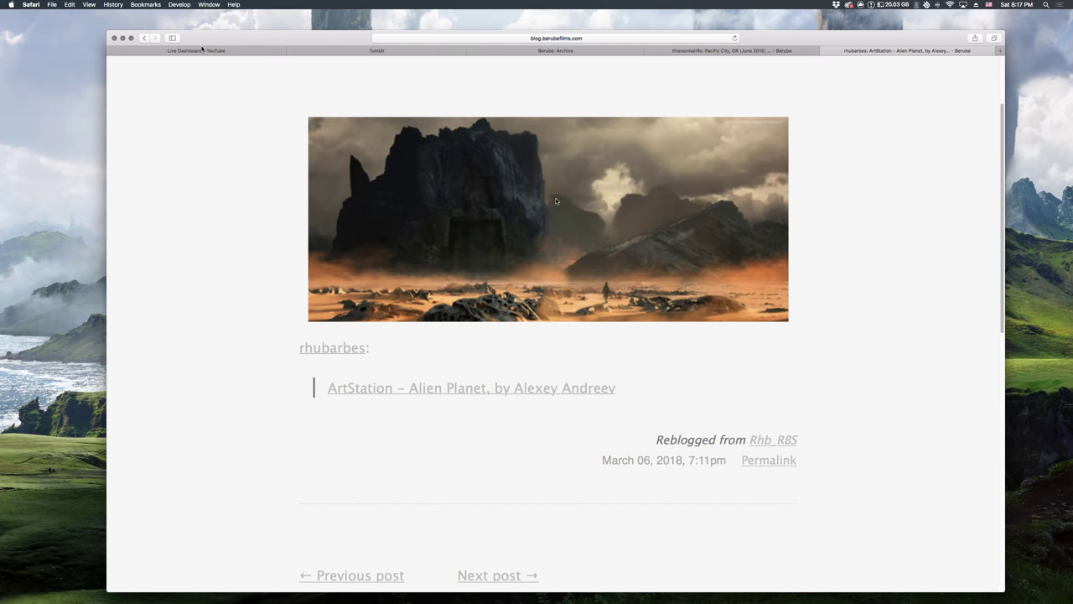
pyautogui.press('super+w')
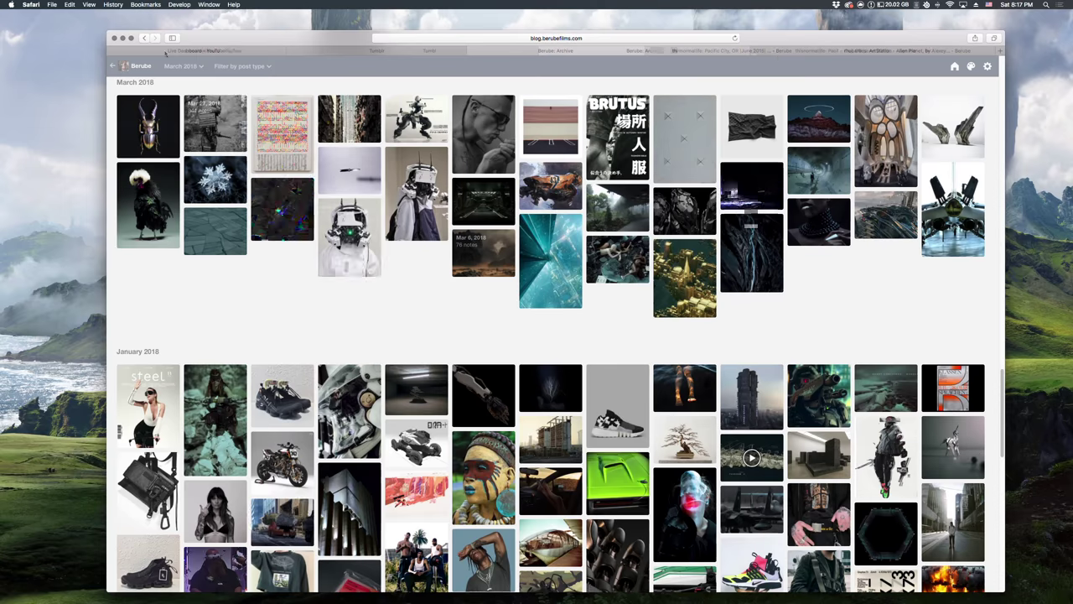
# Browse the archive images from January 2018 down to November 2017.
pyautogui.scroll(-1, 909, 546)
pyautogui.scroll(-5, 908, 546)
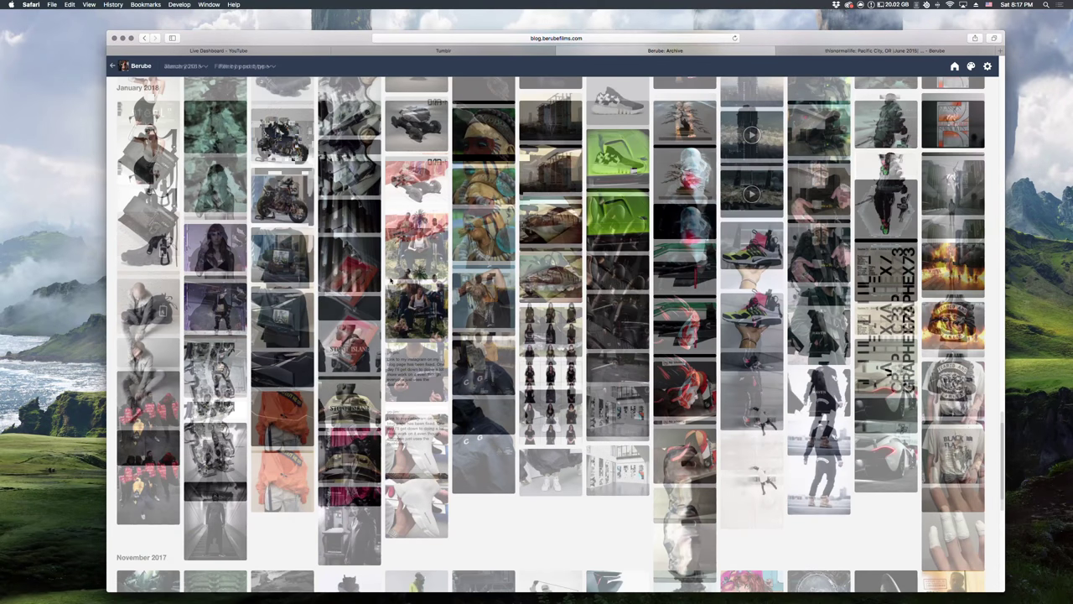
pyautogui.scroll(-1, 390, 280)
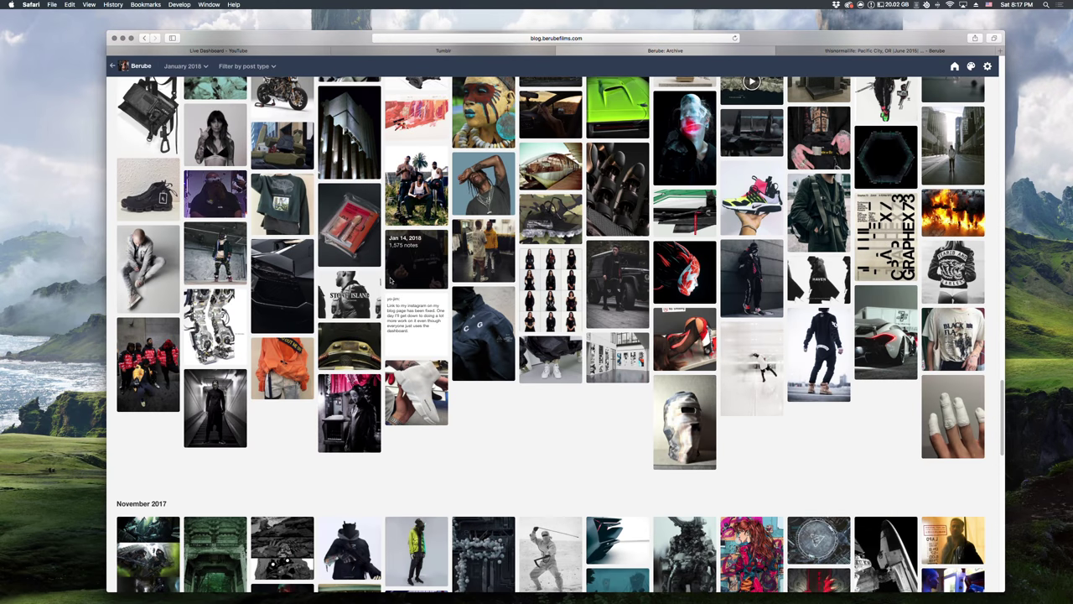
# Return to the painting in Photoshop and choose a brush preset for the mask of Layer 224 copy.
pyautogui.press('super+h')
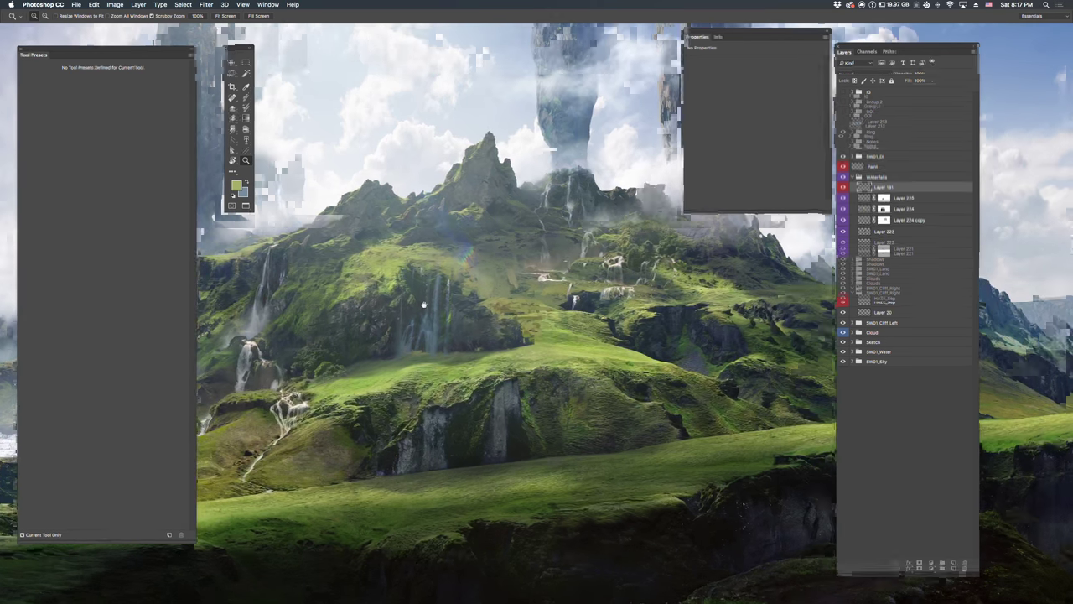
pyautogui.press('Tab')
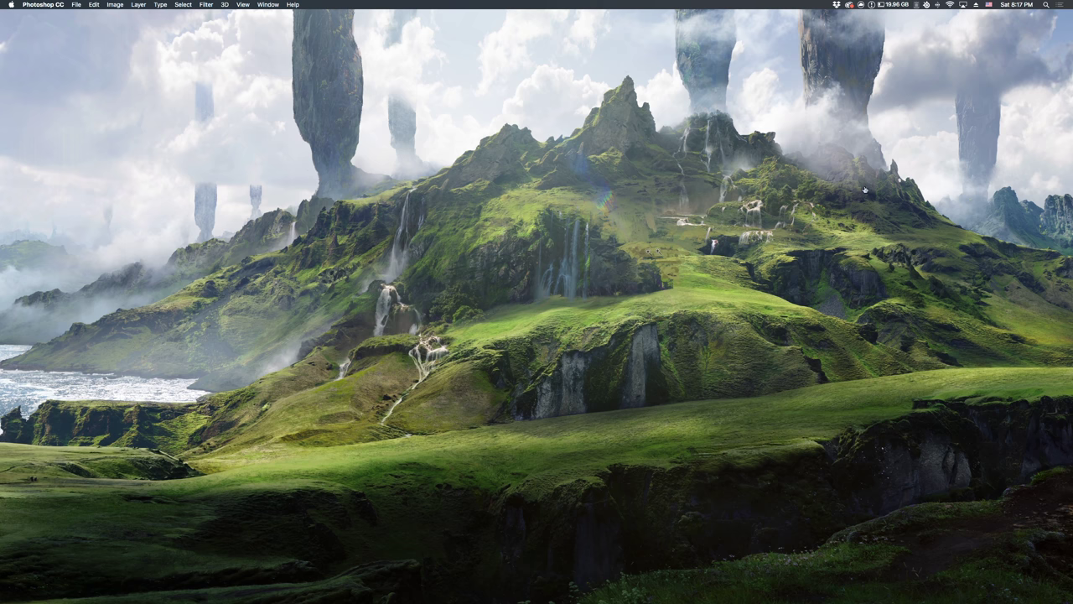
pyautogui.press('Tab')
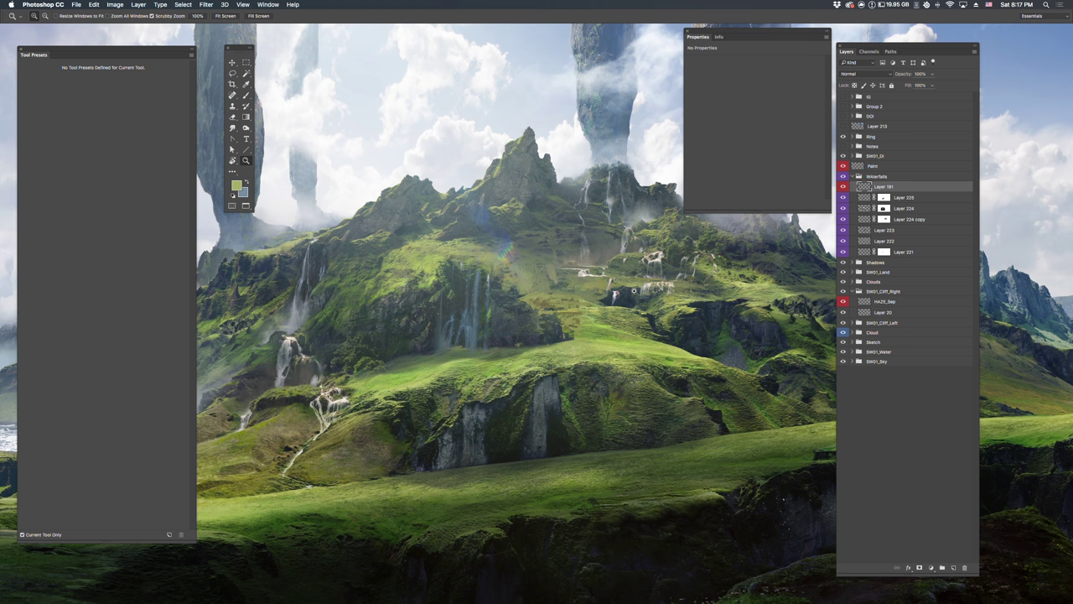
pyautogui.moveTo(634, 291)
pyautogui.mouseDown()
pyautogui.moveTo(657, 293)
pyautogui.moveTo(637, 292)
pyautogui.mouseUp()
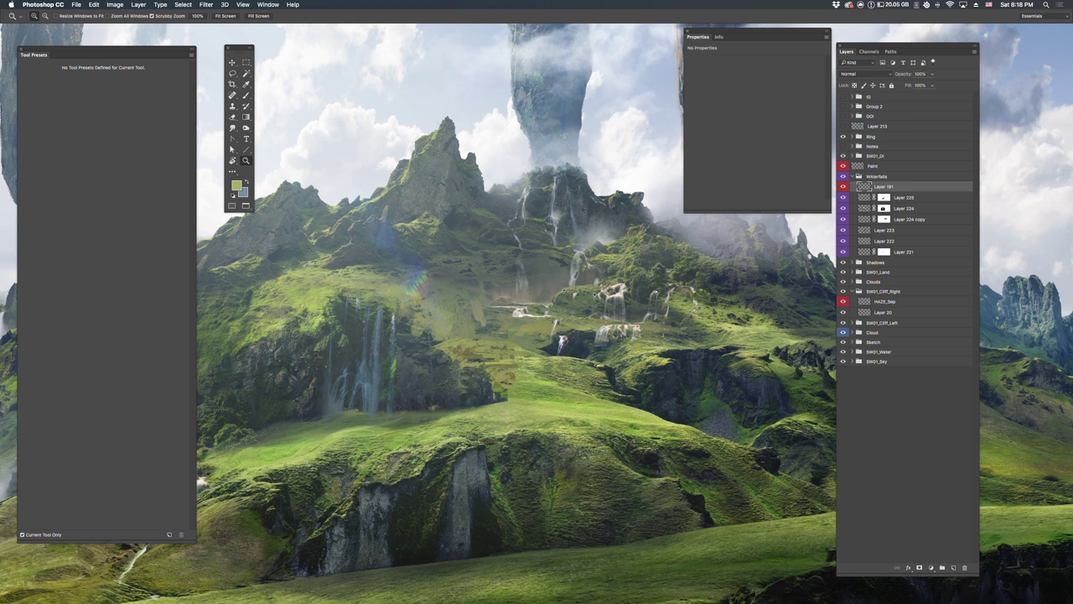
pyautogui.moveTo(660, 291); pyautogui.dragTo(665, 268)
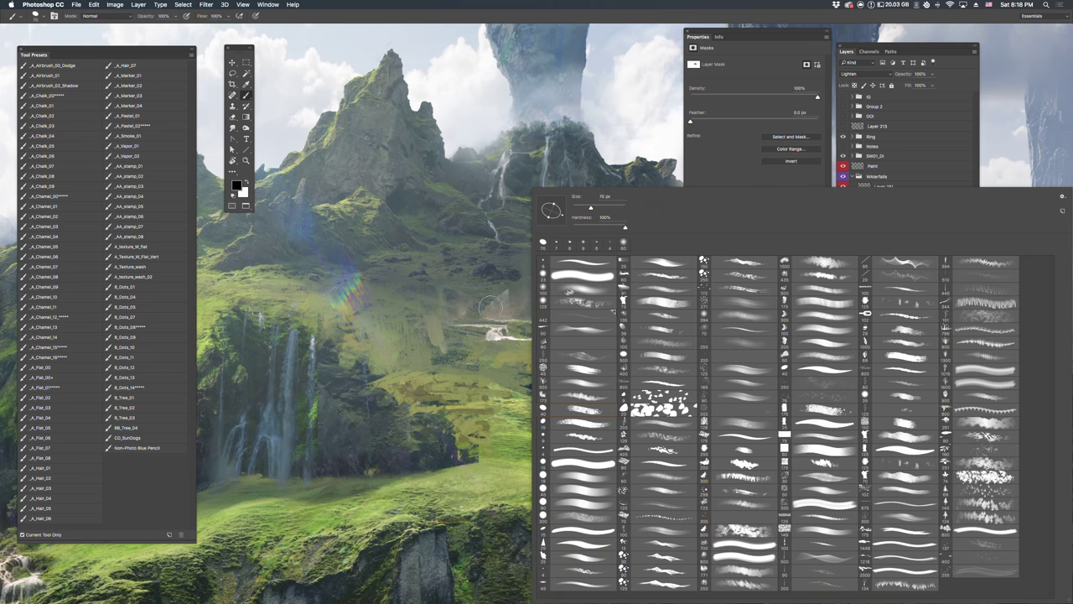
pyautogui.doubleClick(569, 292)
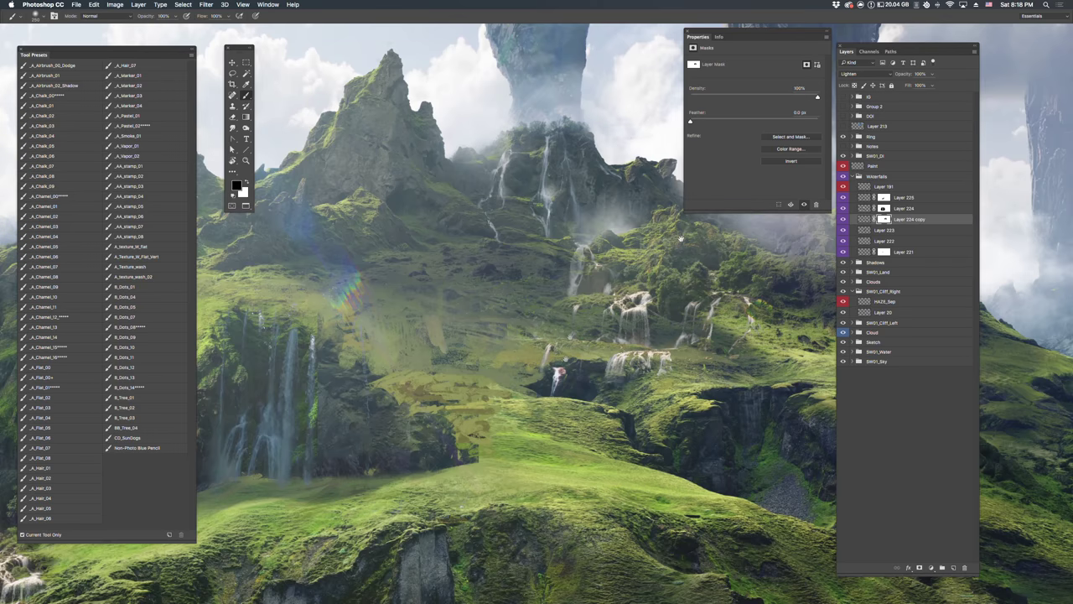
# Compare the small mountain waterfalls with Layer 224 copy shown and hidden, and leave the layer hidden.
pyautogui.press('Tab')
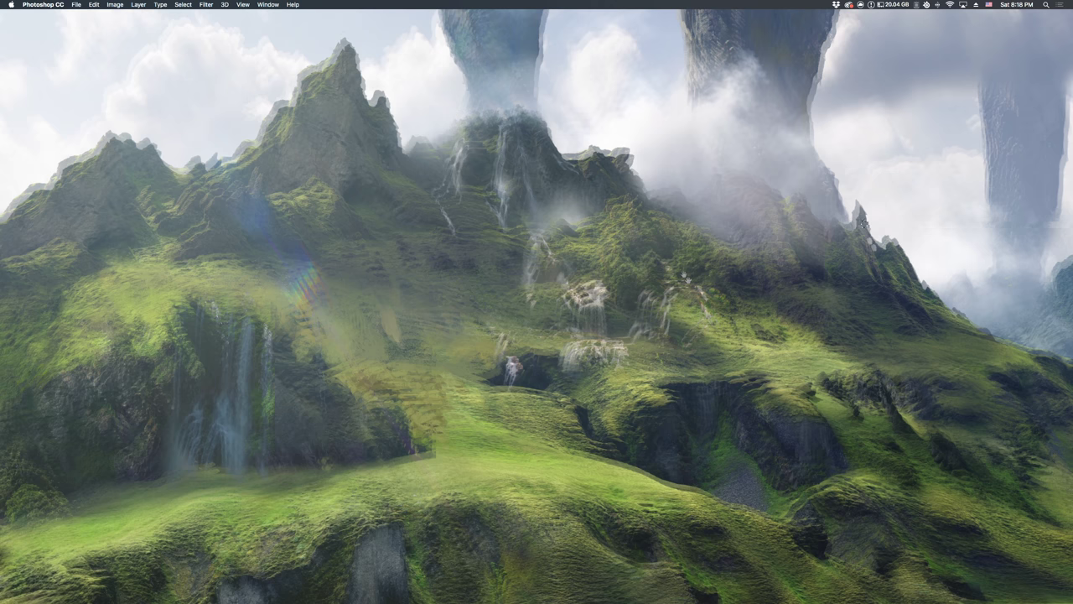
pyautogui.press('Tab')
pyautogui.click(842, 219)
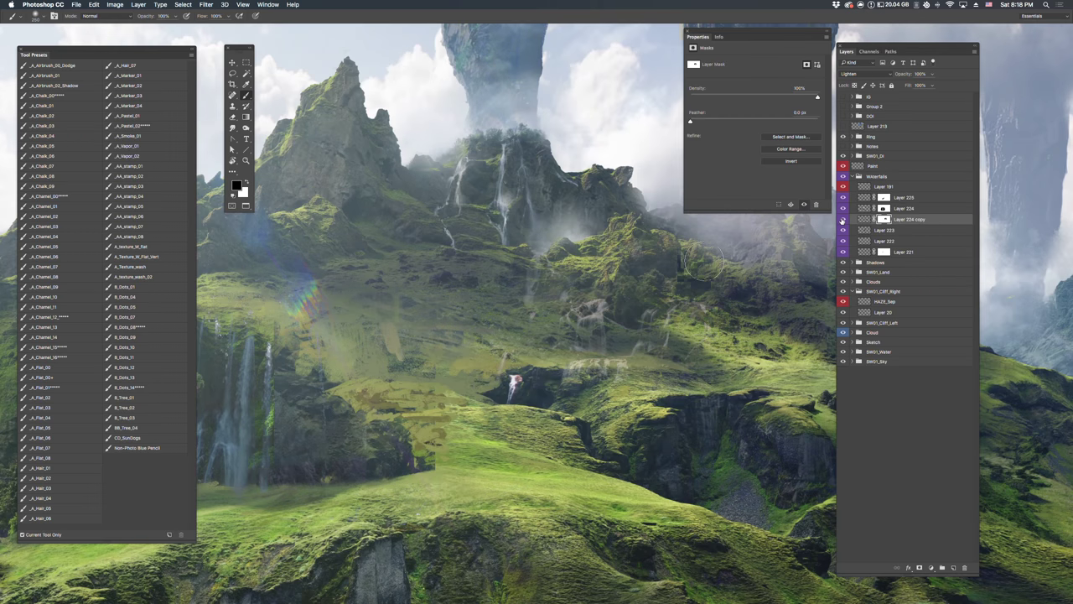
pyautogui.click(842, 219)
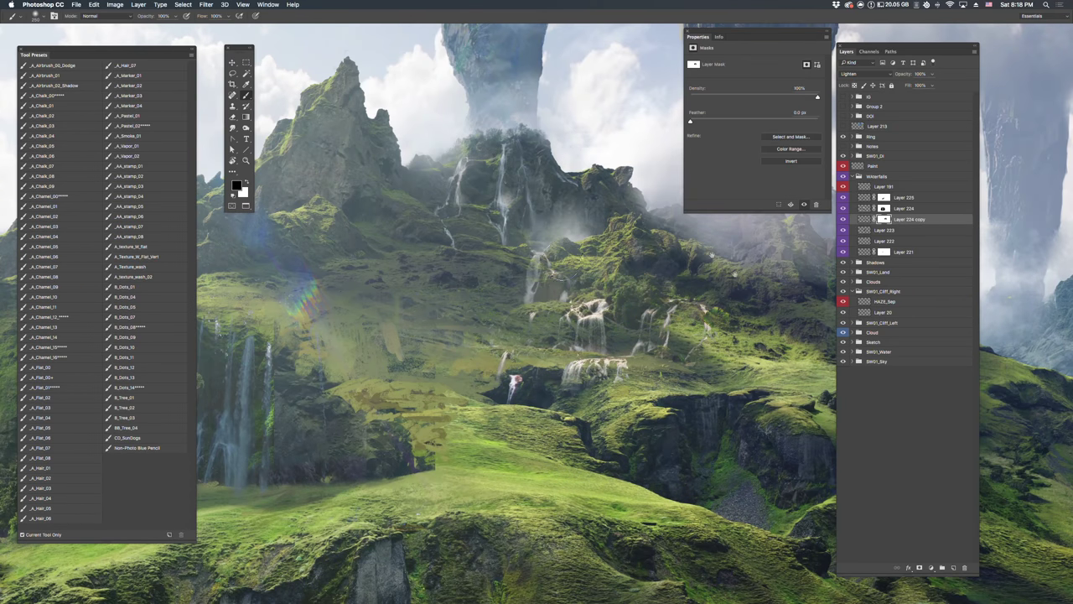
pyautogui.moveTo(560, 262); pyautogui.dragTo(503, 302)
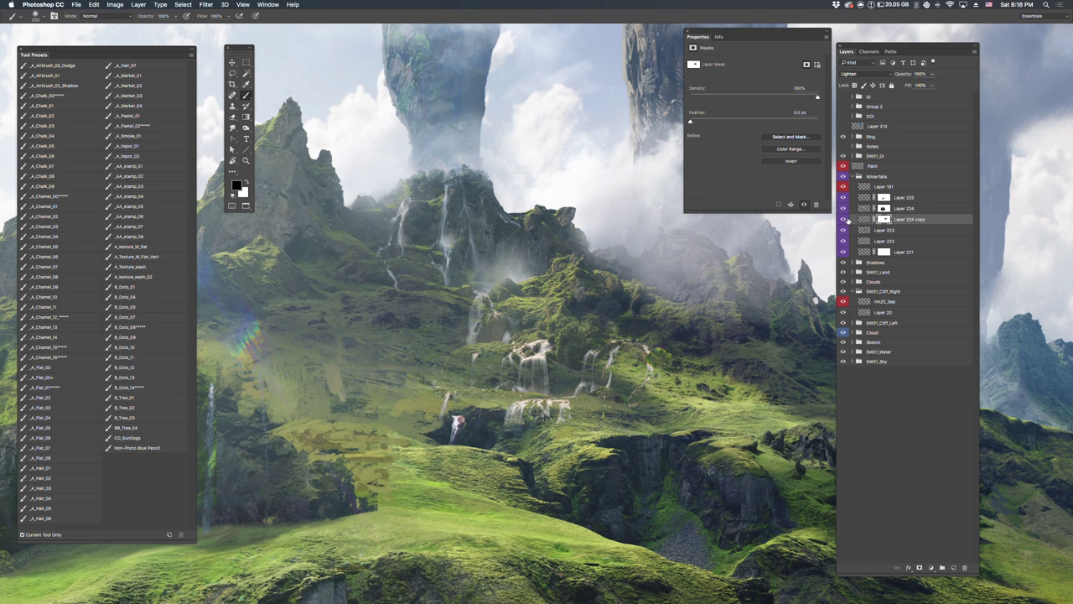
pyautogui.click(844, 219)
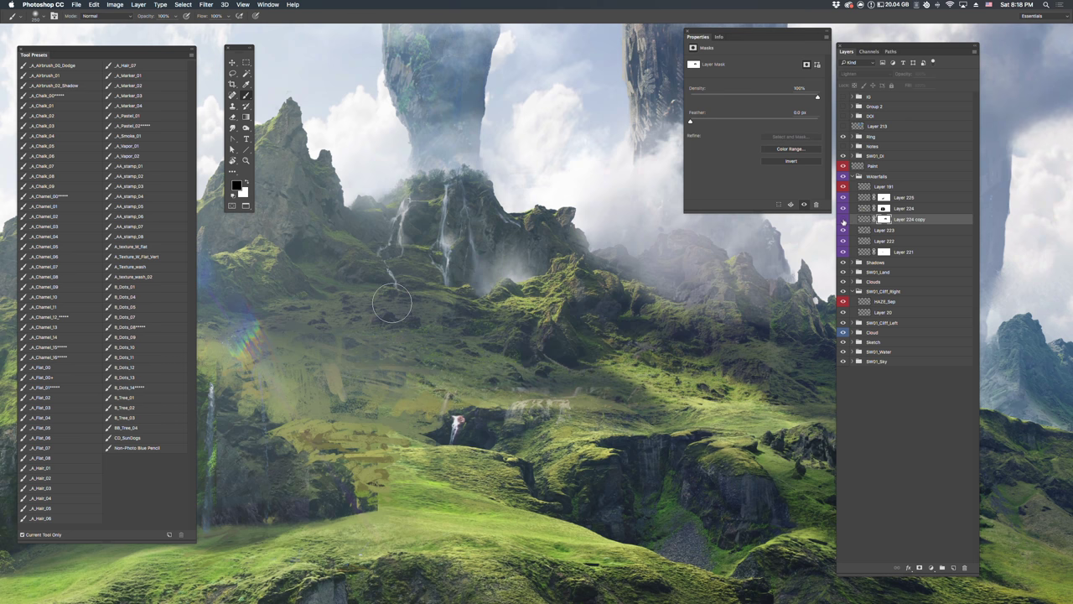
pyautogui.click(844, 219)
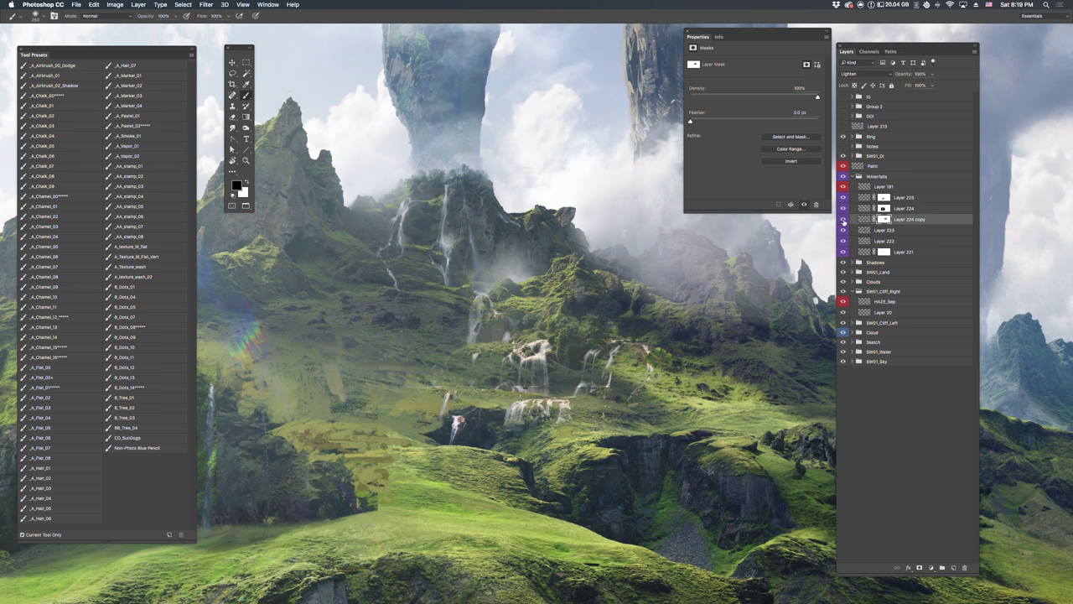
pyautogui.click(844, 219)
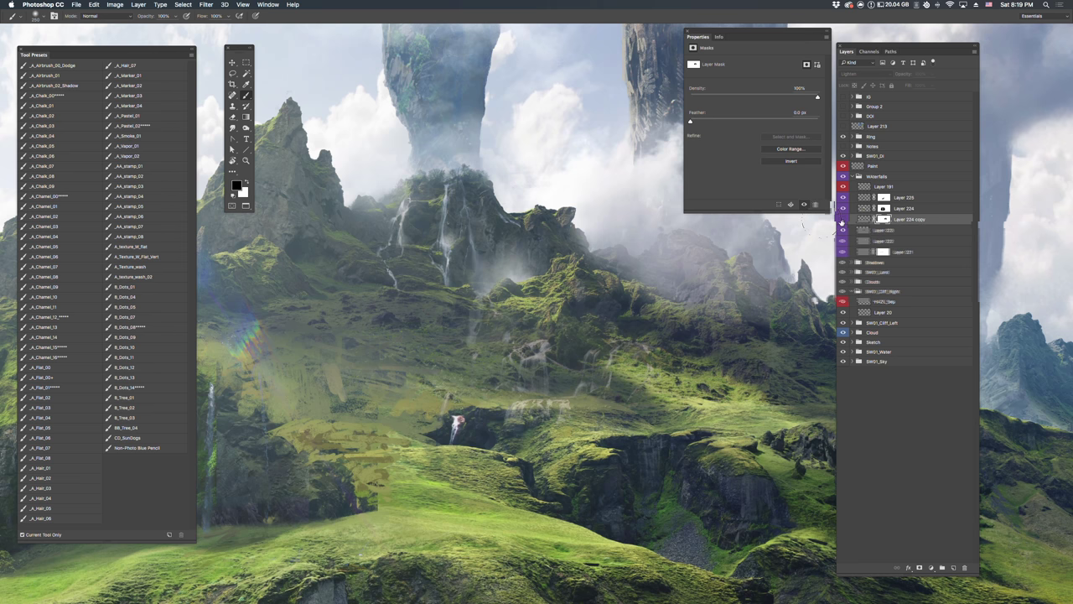
# Switch to Safari and check the live stream on the YouTube Live Dashboard.
pyautogui.press('super+Tab')
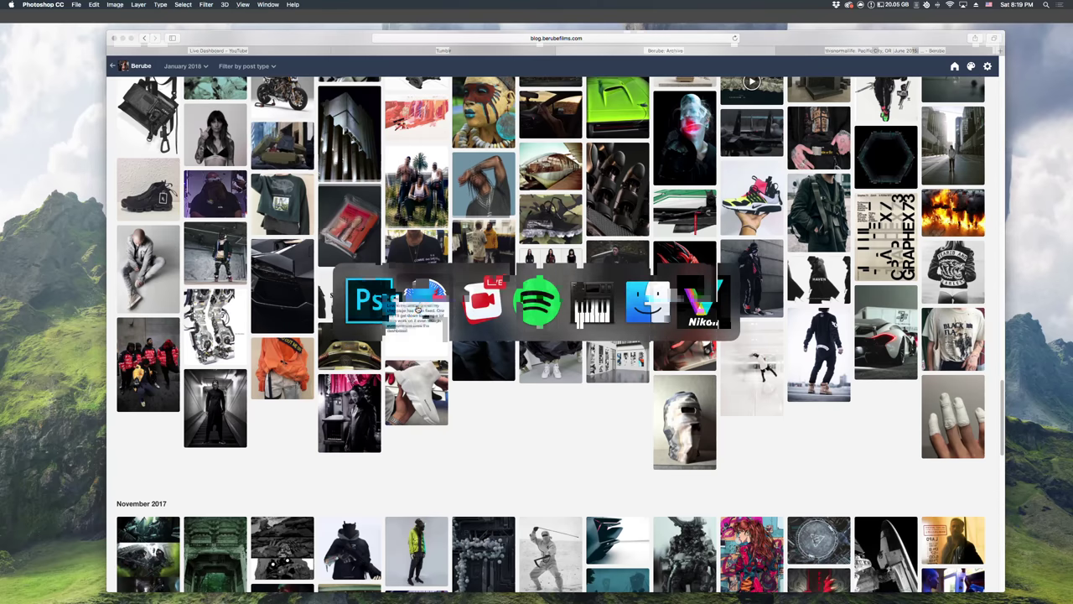
pyautogui.click(308, 50)
pyautogui.moveTo(295, 41); pyautogui.dragTo(298, 43)
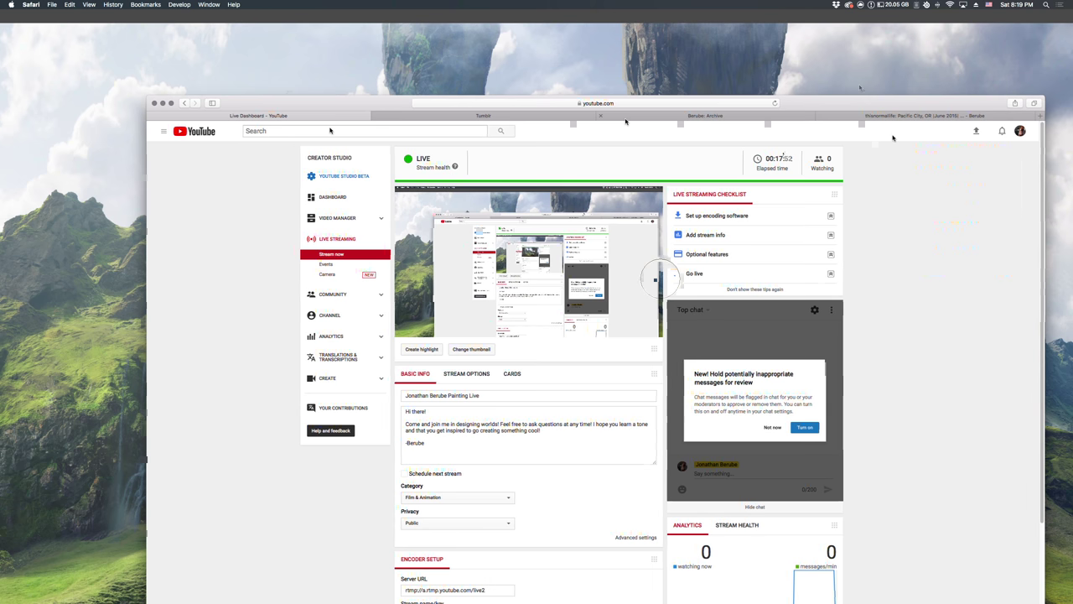
# Switch to Photoshop and create a new document 1024 pixels wide and 512 pixels high.
pyautogui.press('super+Tab')
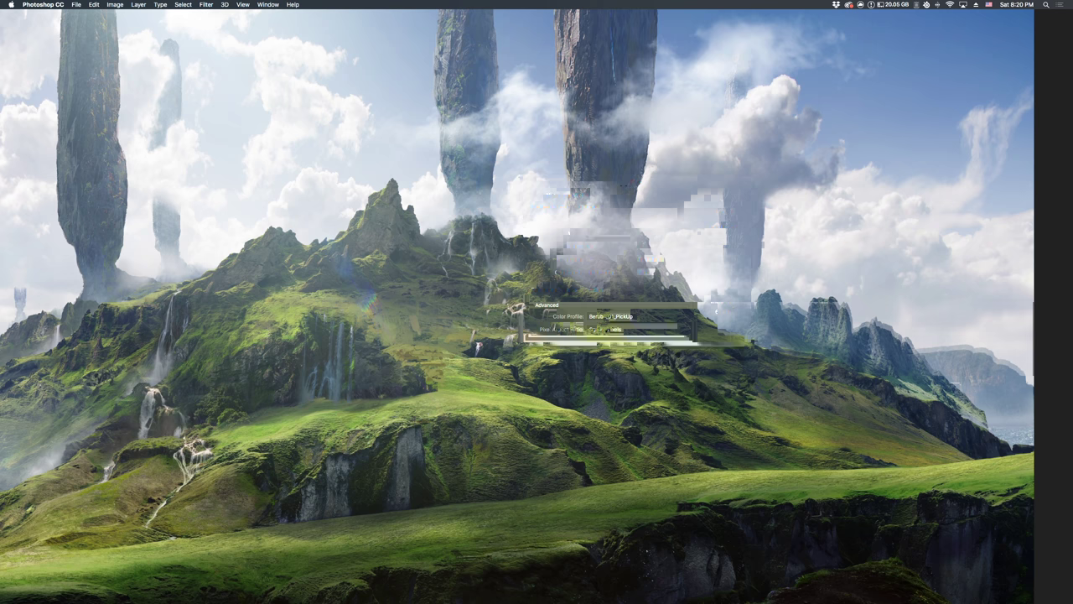
pyautogui.press('super+n')
pyautogui.press('Tab')
pyautogui.write('10')
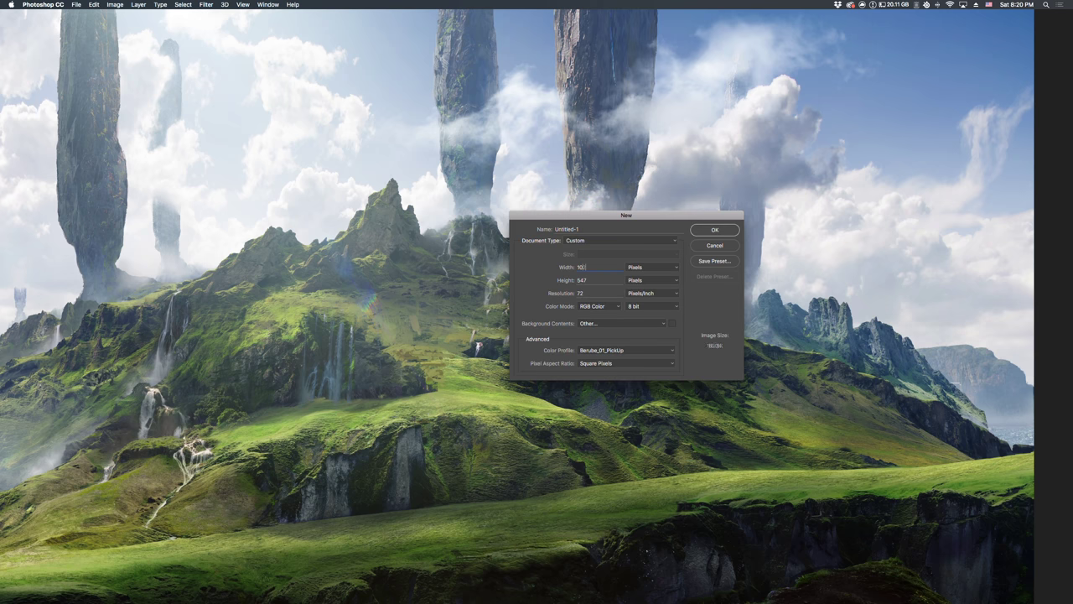
pyautogui.write('21024')
pyautogui.press('Tab')
pyautogui.write('512')
pyautogui.press('Tab')
pyautogui.moveTo(601, 219); pyautogui.dragTo(602, 251)
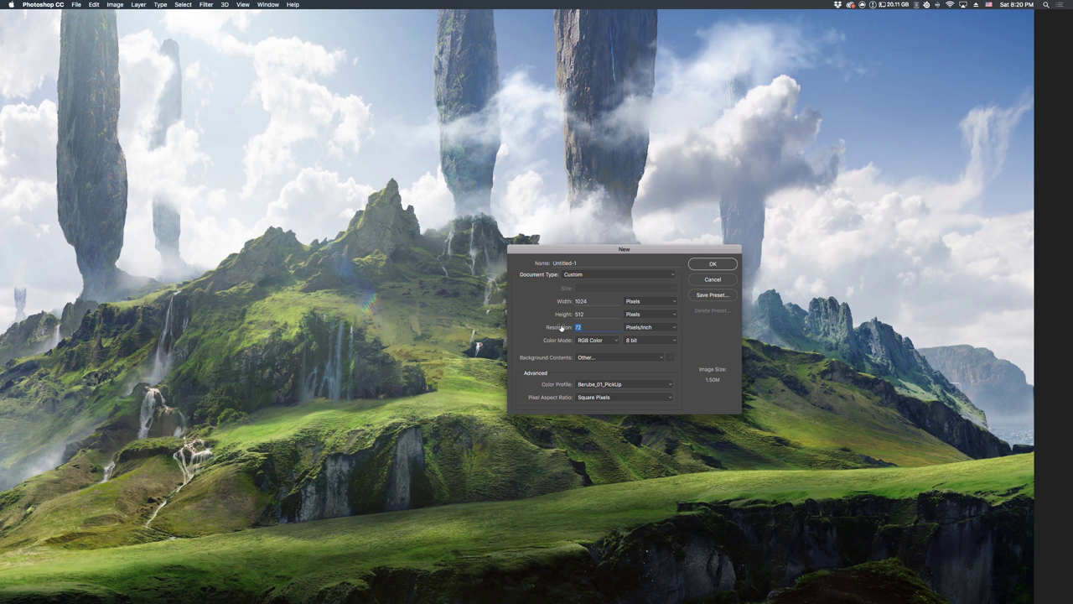
pyautogui.doubleClick(575, 331)
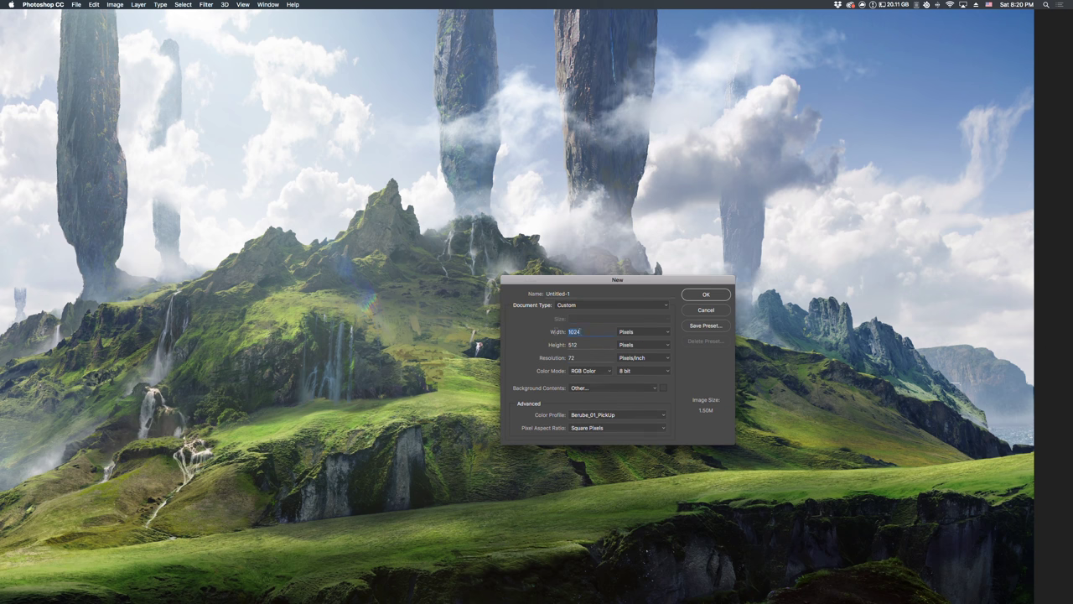
pyautogui.press('Return')
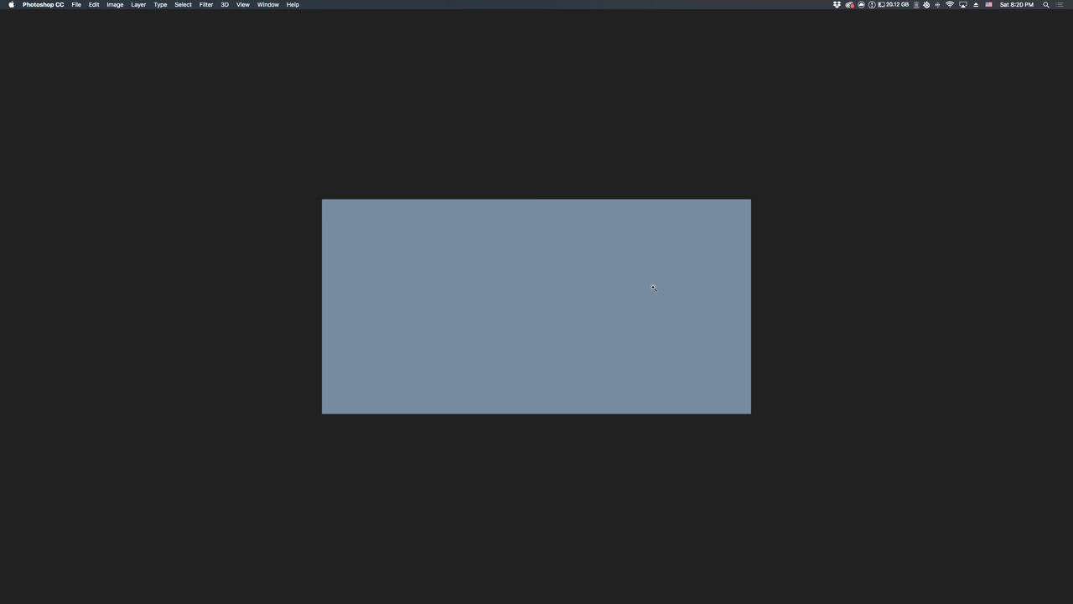
# Choose a brush preset and paint black test strokes with different textures on the blank white canvas.
pyautogui.press('b')
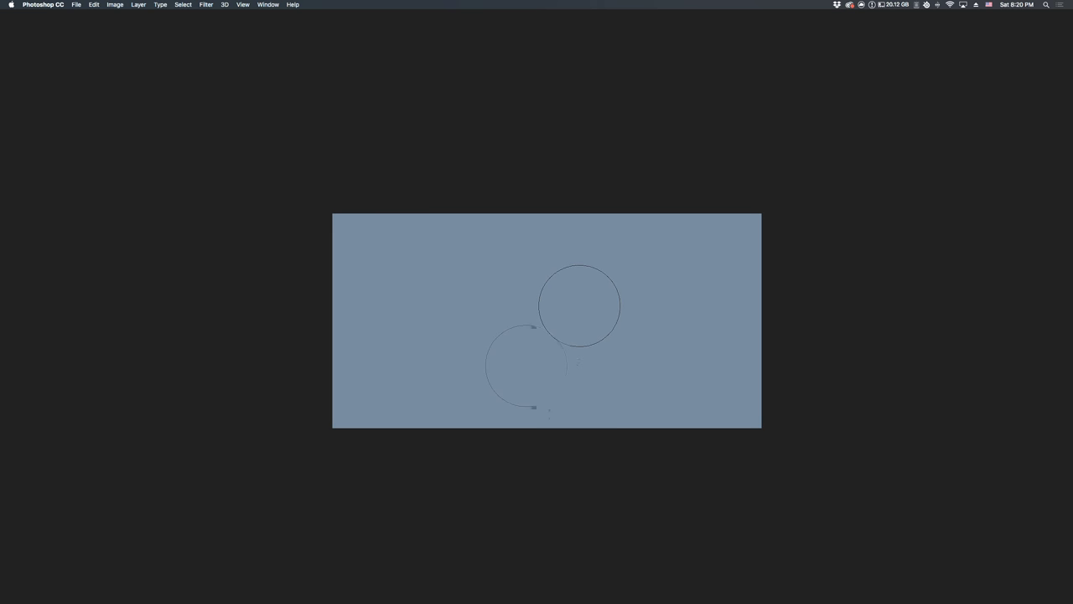
pyautogui.rightClick(527, 365)
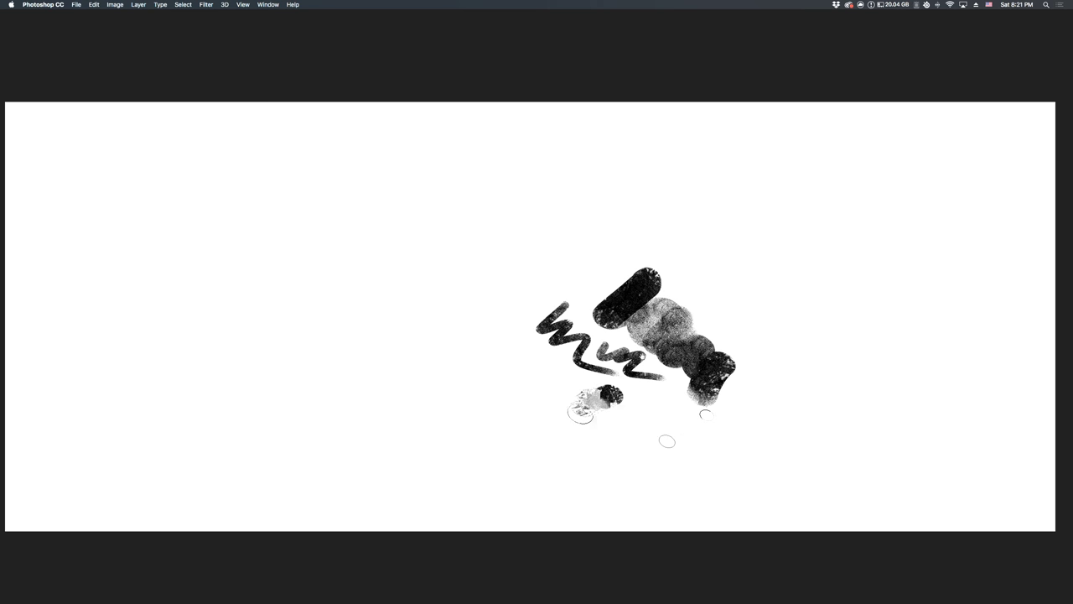
pyautogui.moveTo(361, 438); pyautogui.dragTo(358, 513)
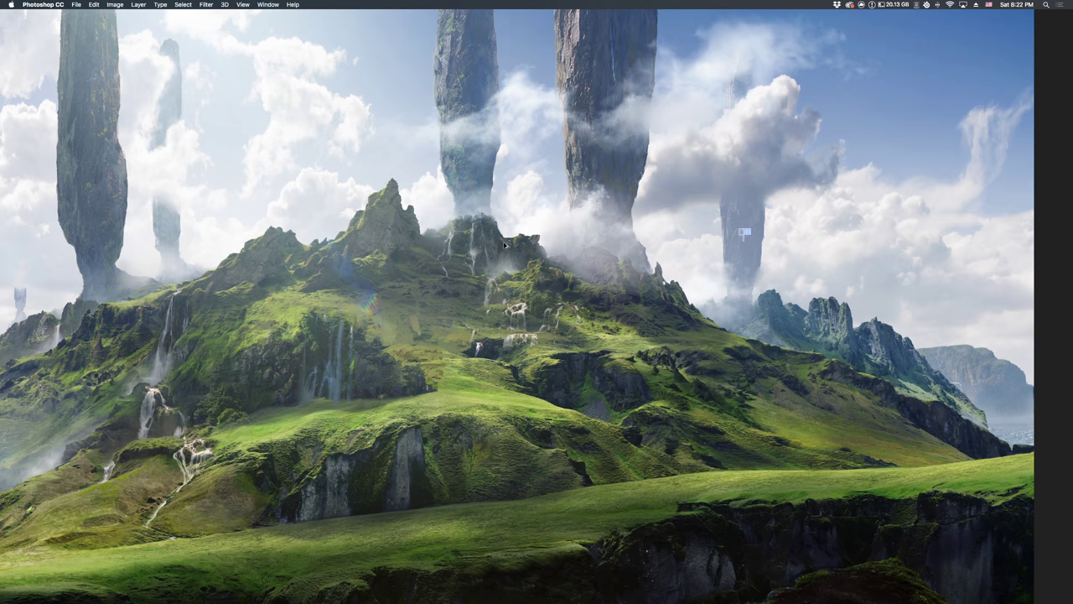
# Check the pixel dimensions of the landscape painting in the Image Size settings.
pyautogui.press('super+alt+i')
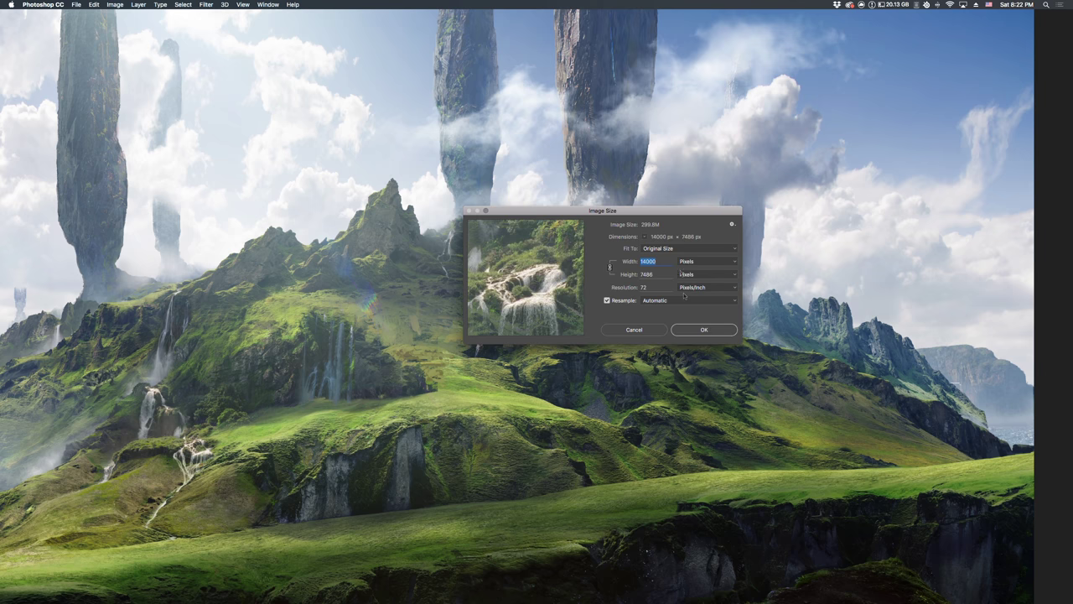
pyautogui.press('Tab')
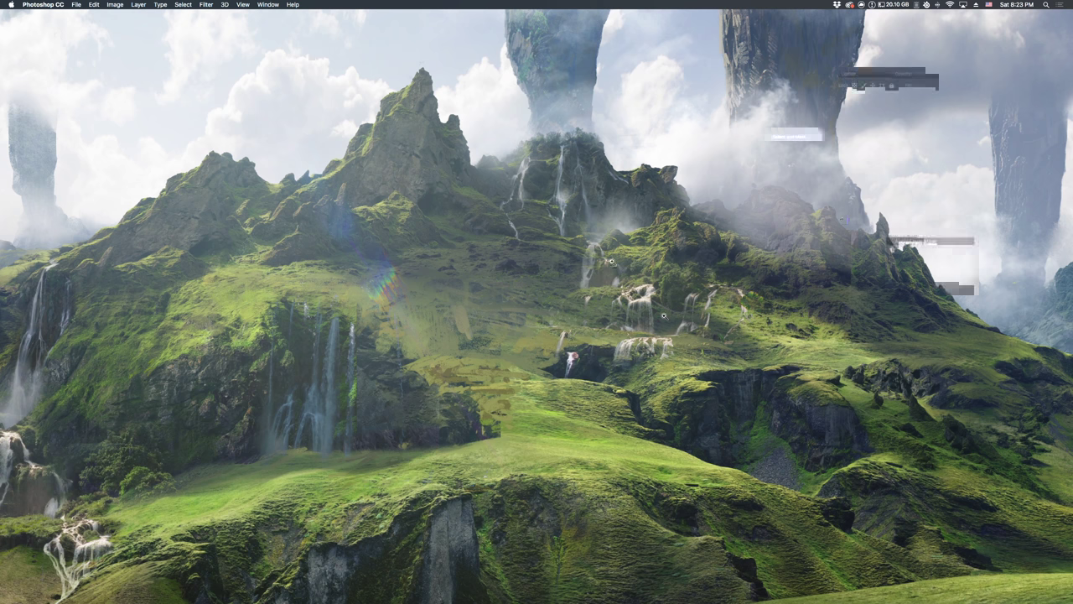
# Lasso the small mid-slope waterfalls on Layer 224 copy and move them slightly to the left.
pyautogui.press('Tab')
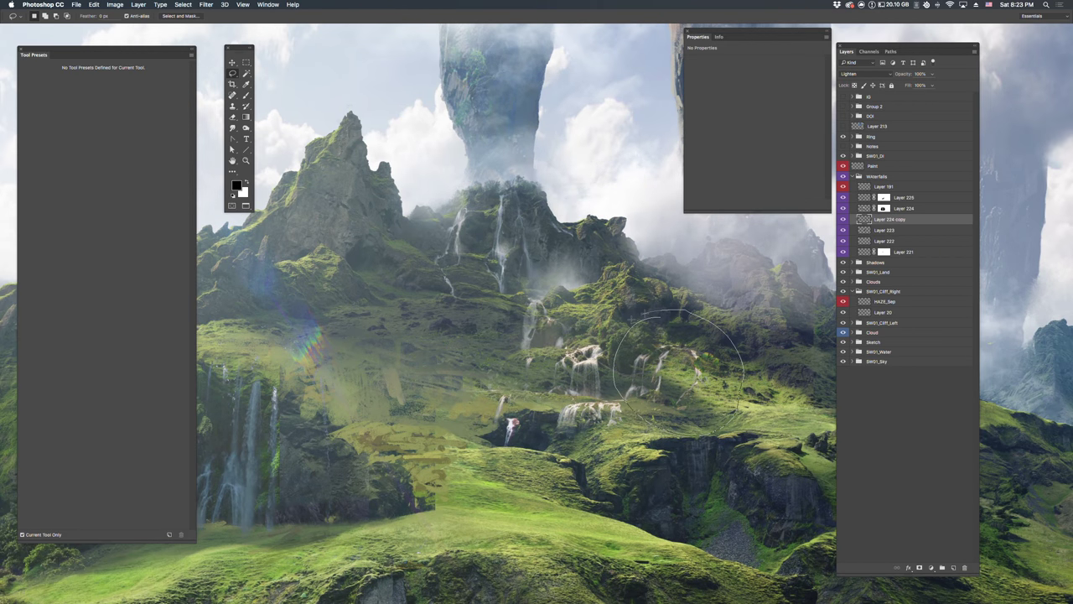
pyautogui.moveTo(633, 319); pyautogui.dragTo(741, 479)
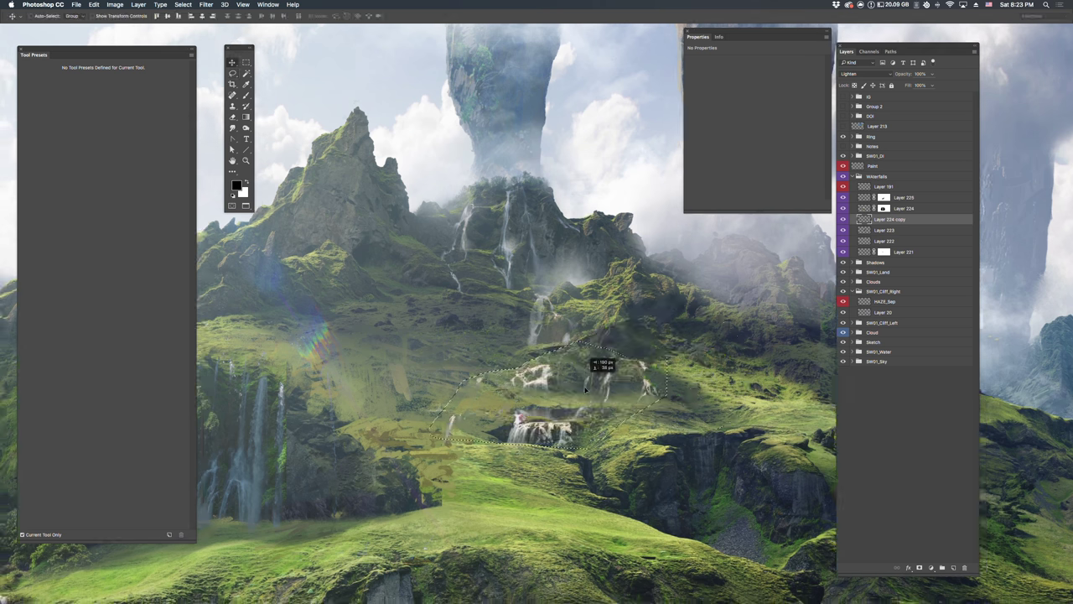
pyautogui.moveTo(586, 387)
pyautogui.mouseDown()
pyautogui.moveTo(595, 373)
pyautogui.moveTo(570, 391)
pyautogui.mouseUp()
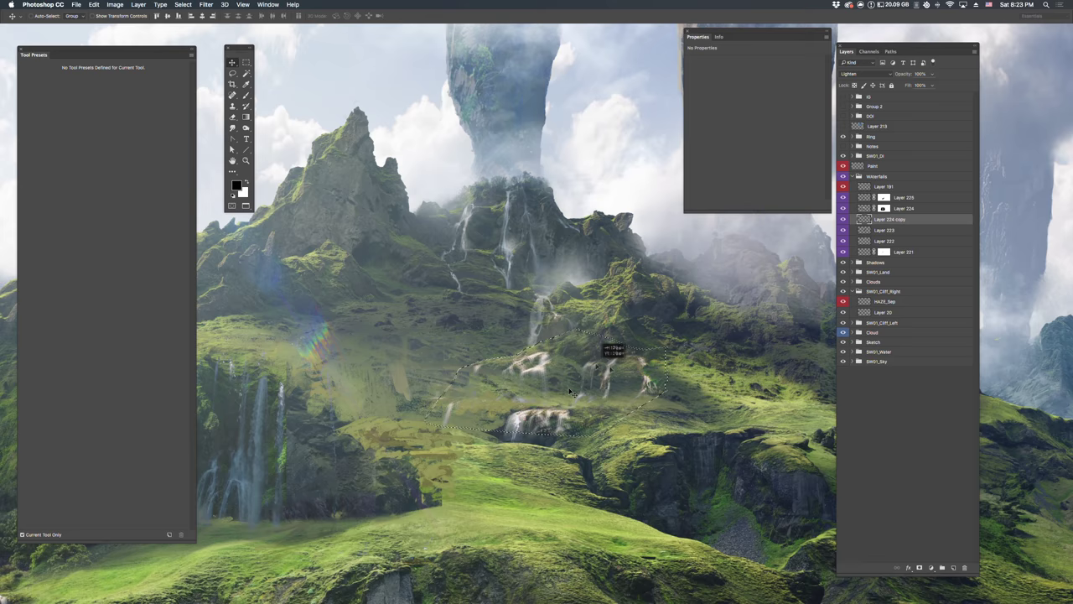
# Try to smudge the mossy ridge to the right of the central waterfall into vertical streaks.
pyautogui.press('z')
pyautogui.click(648, 330)
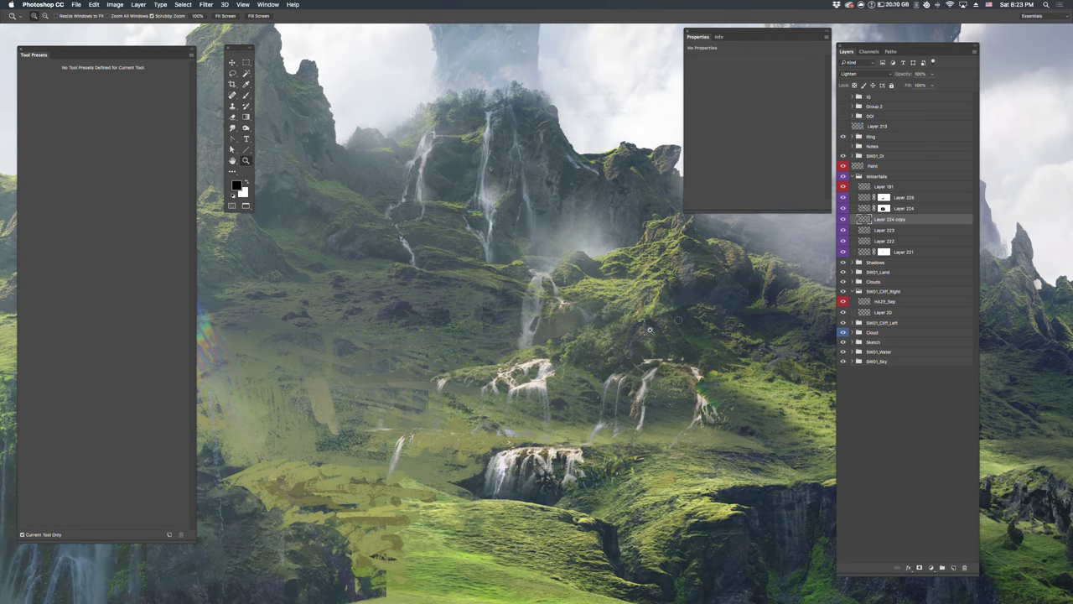
pyautogui.press('r')
pyautogui.moveTo(687, 333); pyautogui.dragTo(672, 334)
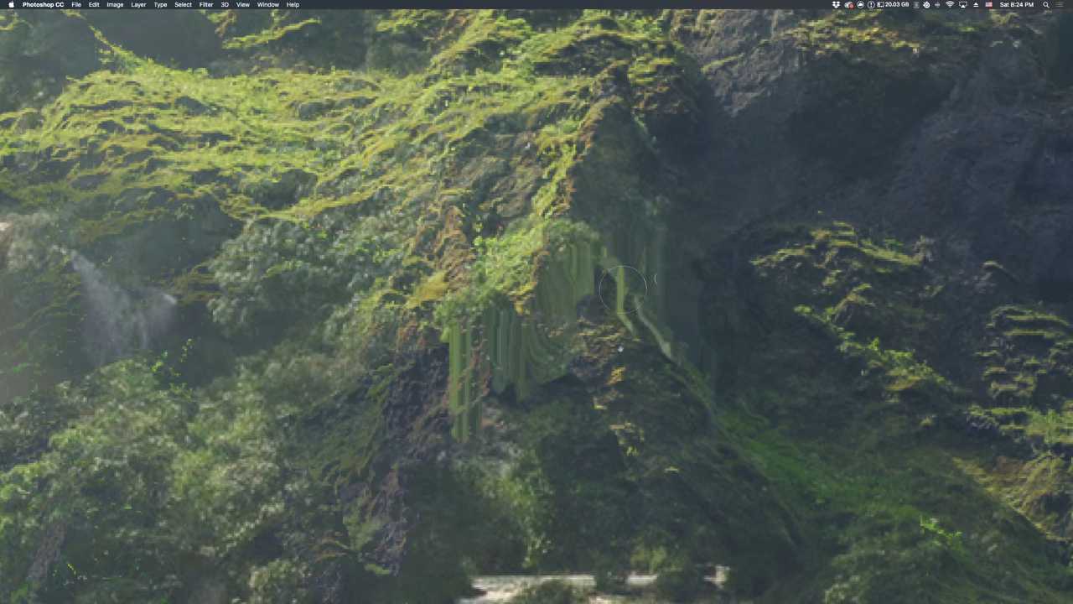
# Choose another brush preset and paint over the foliage between the central waterfall and the right ridge.
pyautogui.rightClick(622, 287)
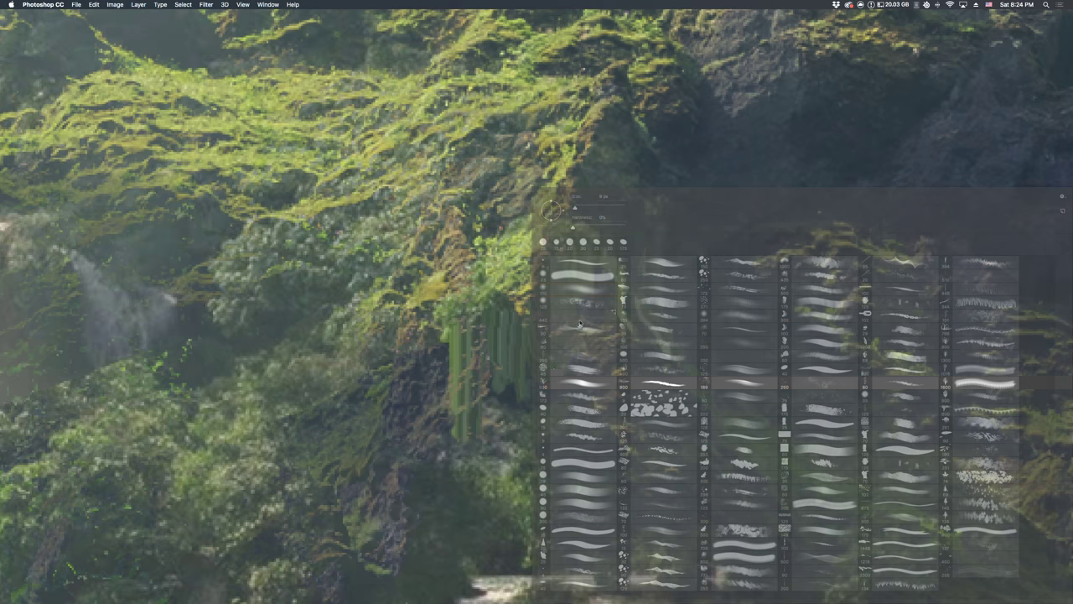
pyautogui.doubleClick(578, 323)
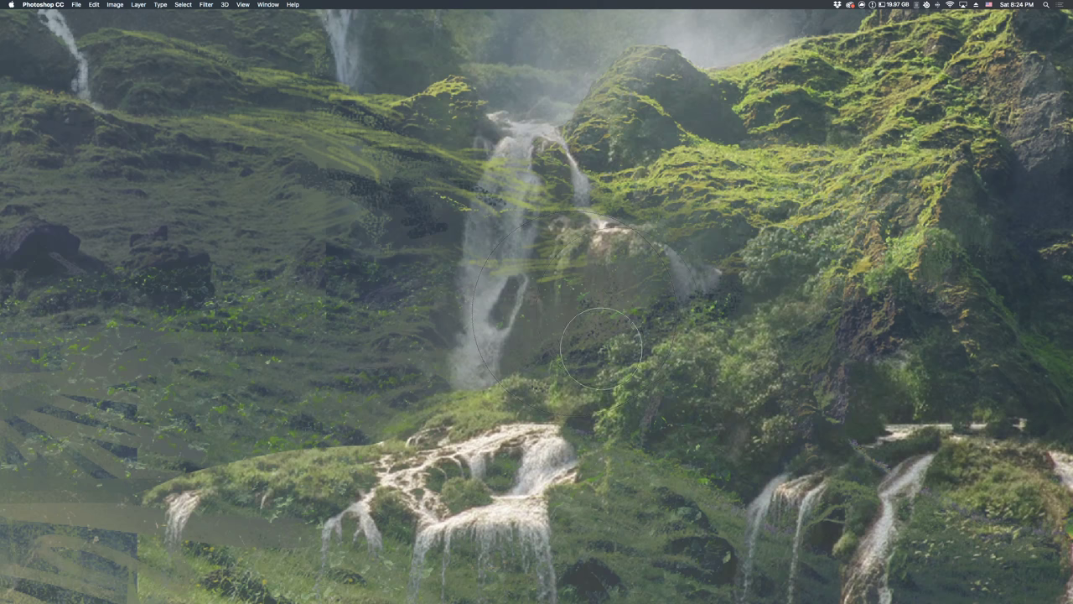
pyautogui.click(547, 354)
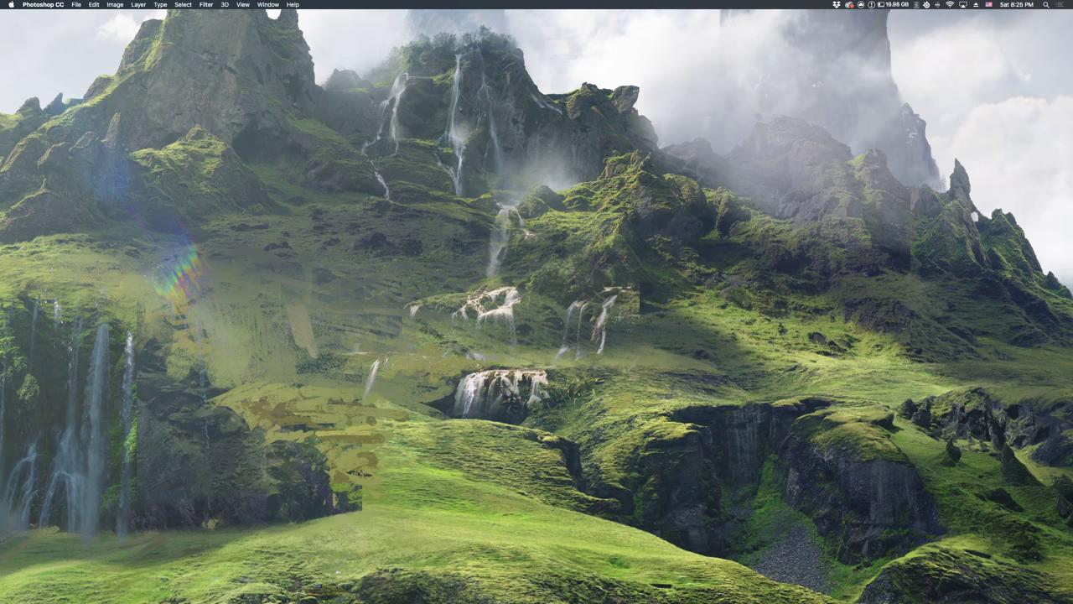
# Select the right-hand group of small streams with a rectangular marquee and move it over to the middle cascade.
pyautogui.moveTo(645, 308); pyautogui.dragTo(671, 300)
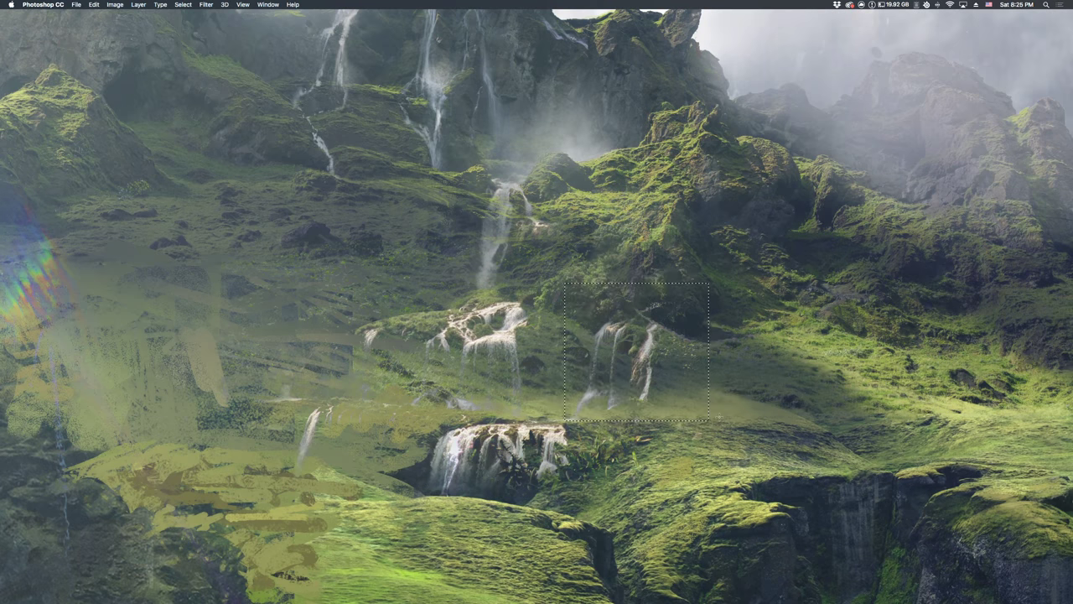
pyautogui.moveTo(565, 283); pyautogui.dragTo(709, 419)
pyautogui.press('b')
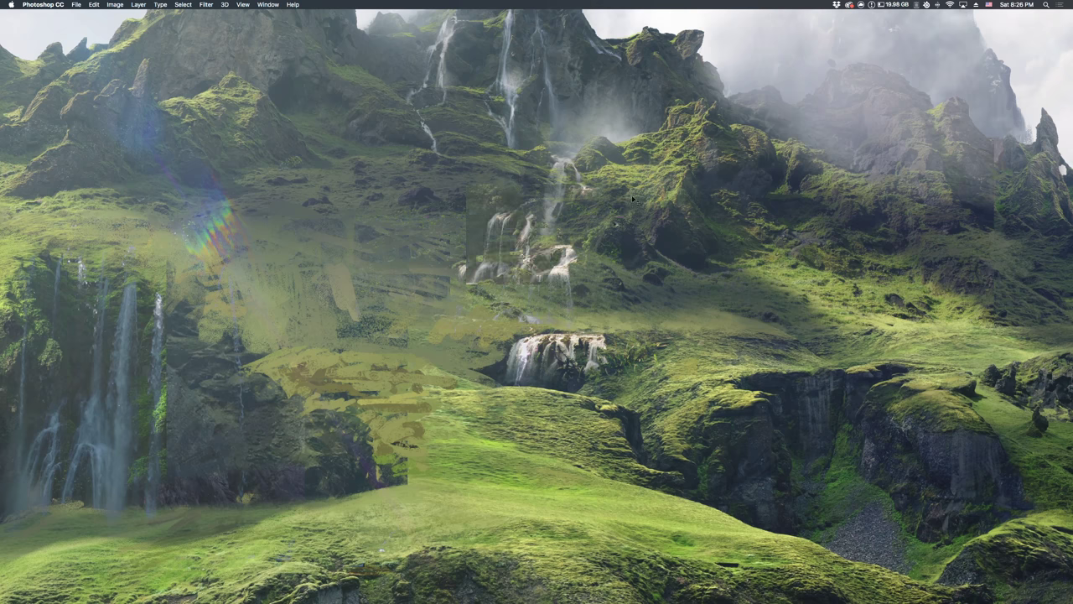
pyautogui.moveTo(614, 300); pyautogui.dragTo(697, 457)
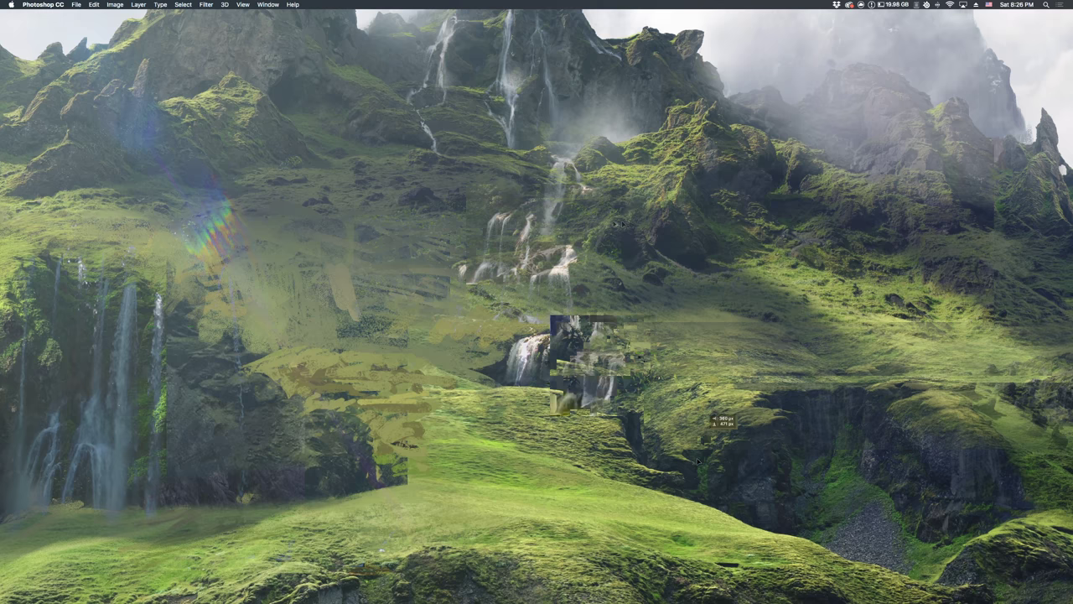
# Cycle the blend mode of the moved waterfall piece and blend its edges into the middle cascade.
pyautogui.hotkey('shift', '+')
pyautogui.hotkey('shift', '+')
pyautogui.hotkey('shift', '+')
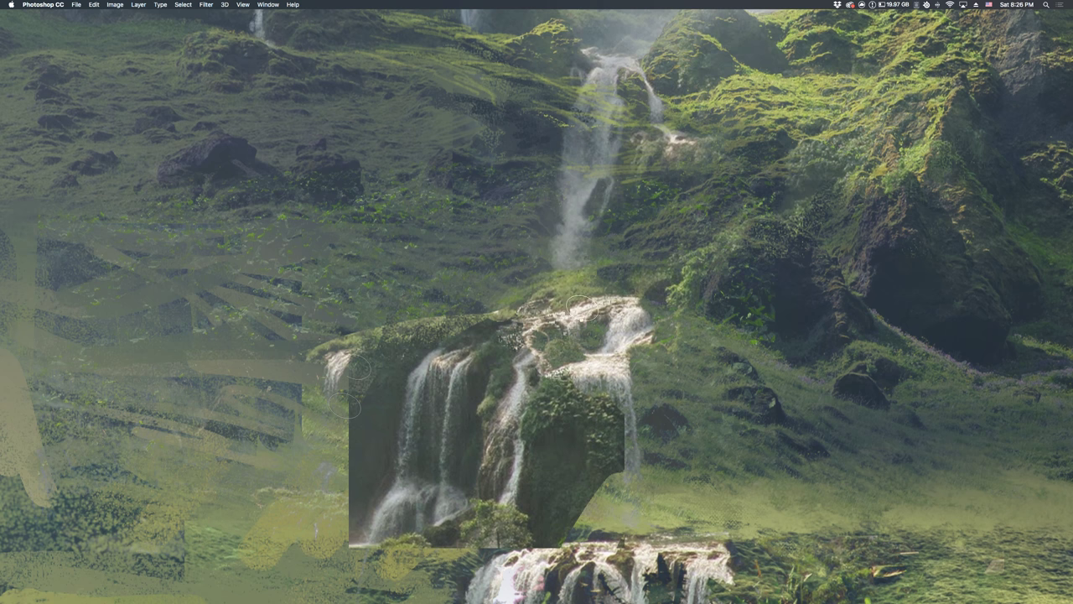
pyautogui.moveTo(582, 306); pyautogui.dragTo(523, 390)
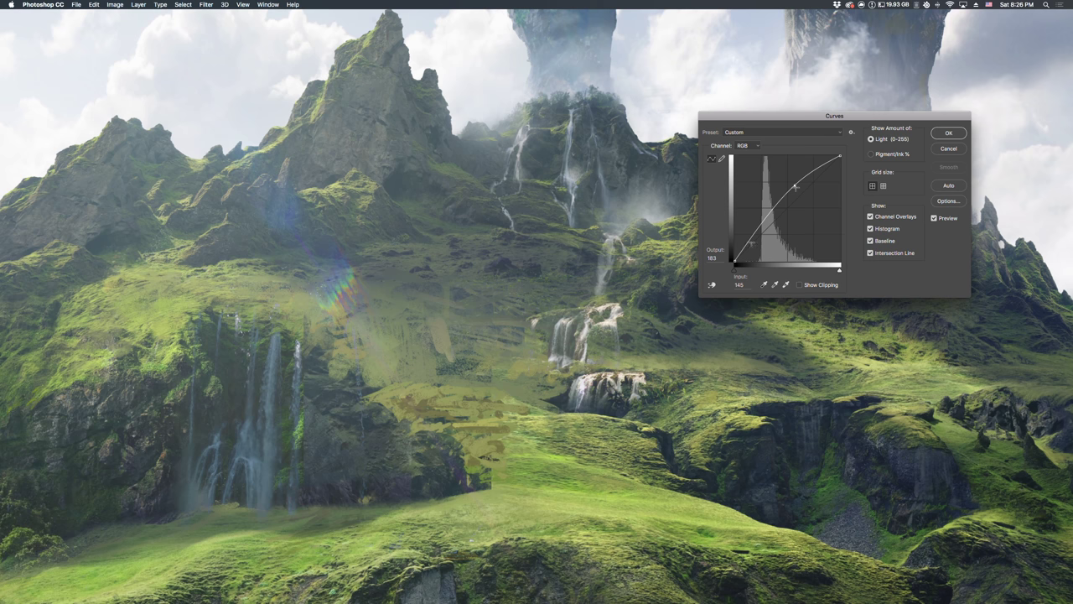
# Brighten the waterfall piece with Curves, raising input 145 to output 183 and adding a point in the shadows.
pyautogui.moveTo(745, 249); pyautogui.dragTo(746, 251)
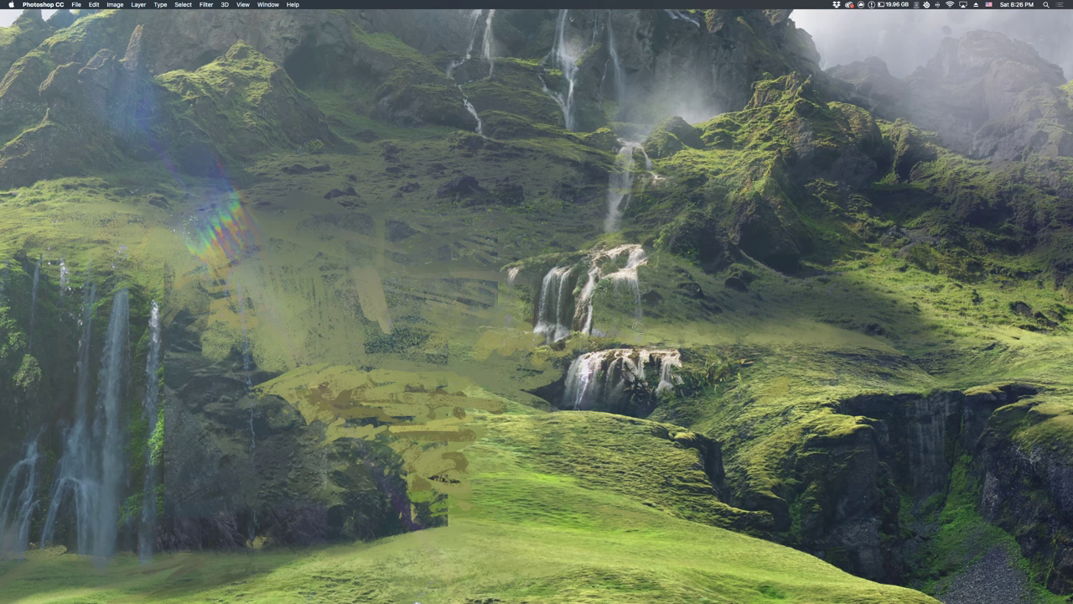
# Trim the middle cascade to a few thin streams by removing its dark backing and right-hand falls.
pyautogui.press('super+z')
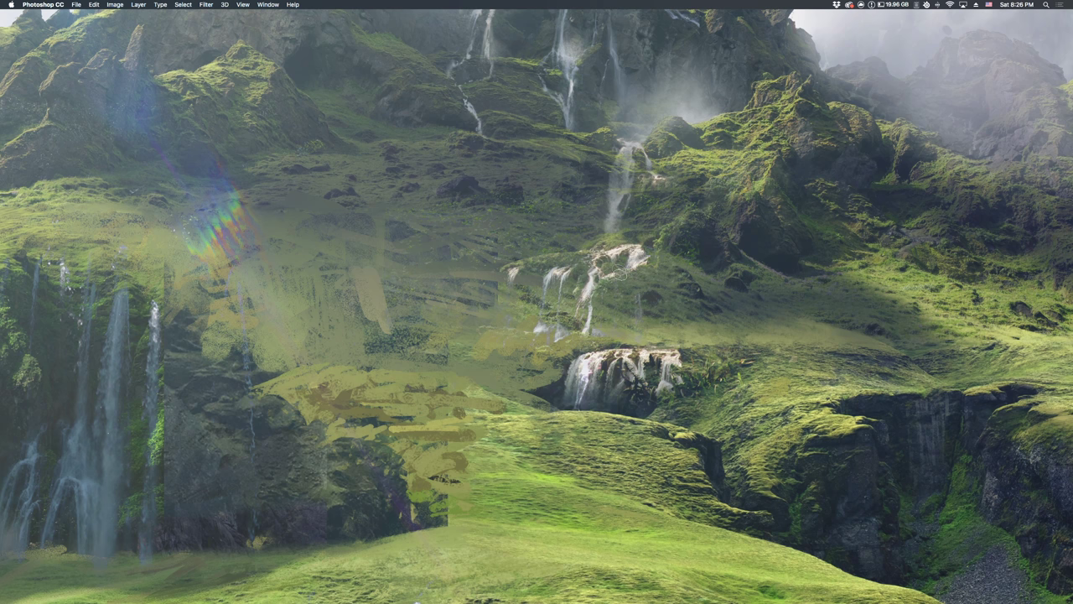
pyautogui.press('super+z')
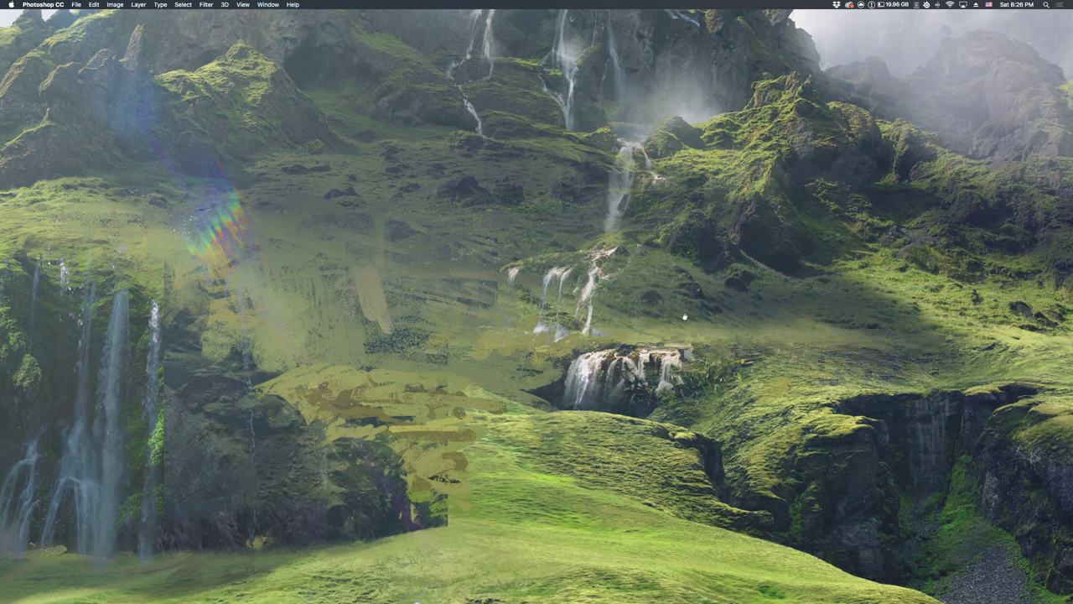
pyautogui.moveTo(624, 352); pyautogui.dragTo(610, 359)
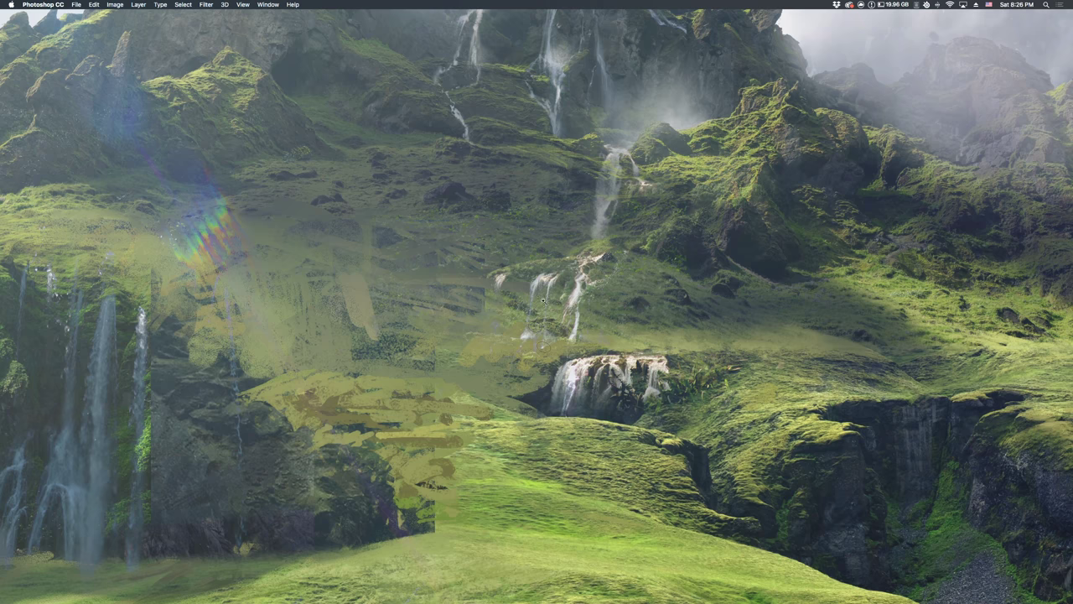
pyautogui.scroll(-1, 536, 325)
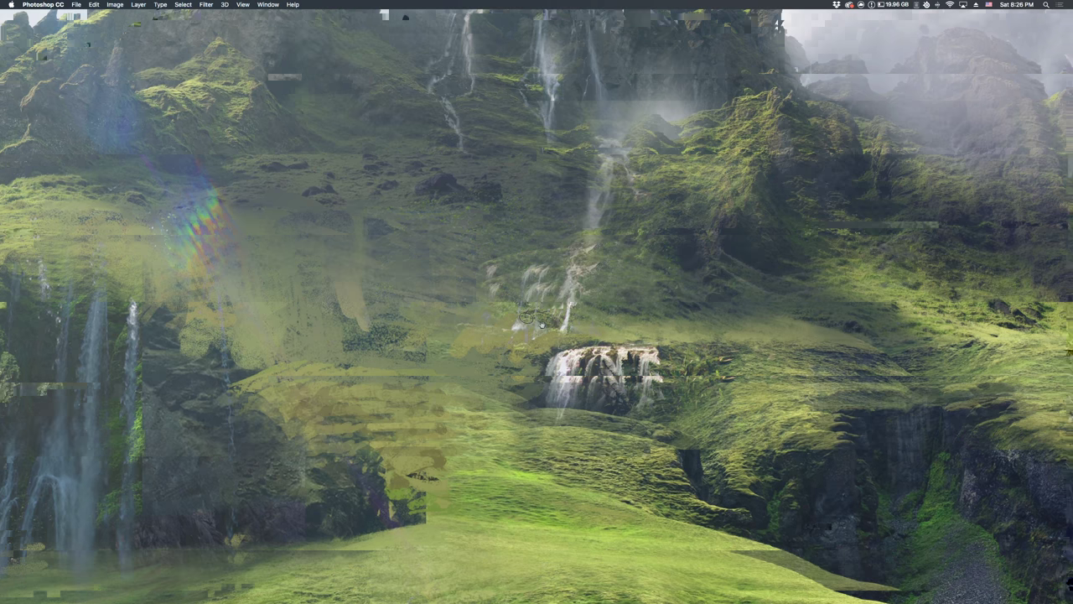
pyautogui.scroll(1, 578, 329)
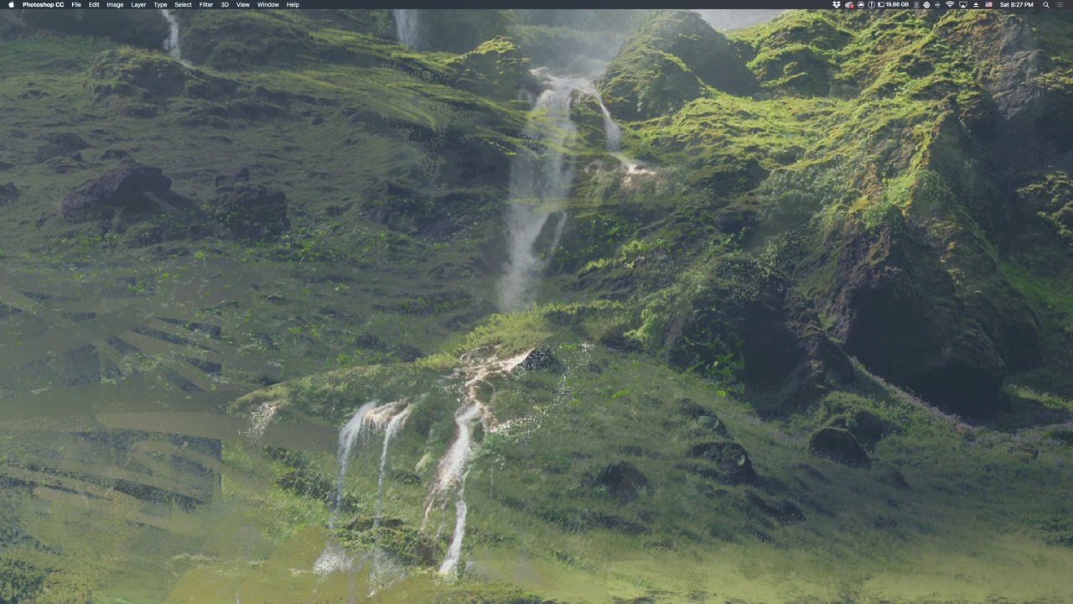
# Set up a new document 2048 pixels wide and 1024 pixels high at 72 pixels per inch.
pyautogui.press('super+n')
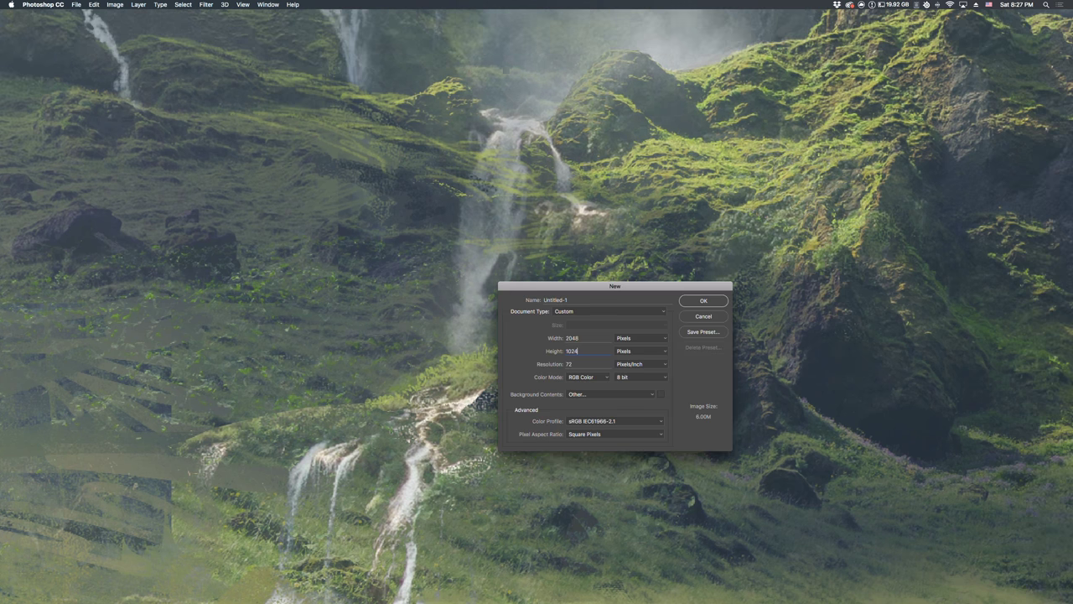
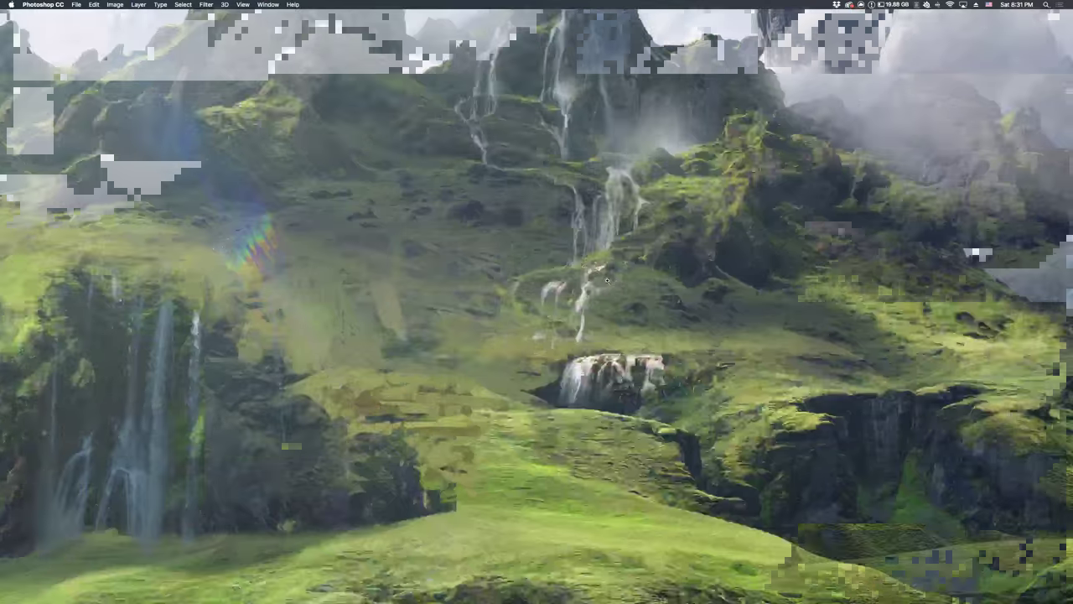
# Select Layer 224 copy and remove the thin streams from the grassy mound below the central waterfall.
pyautogui.press('Tab')
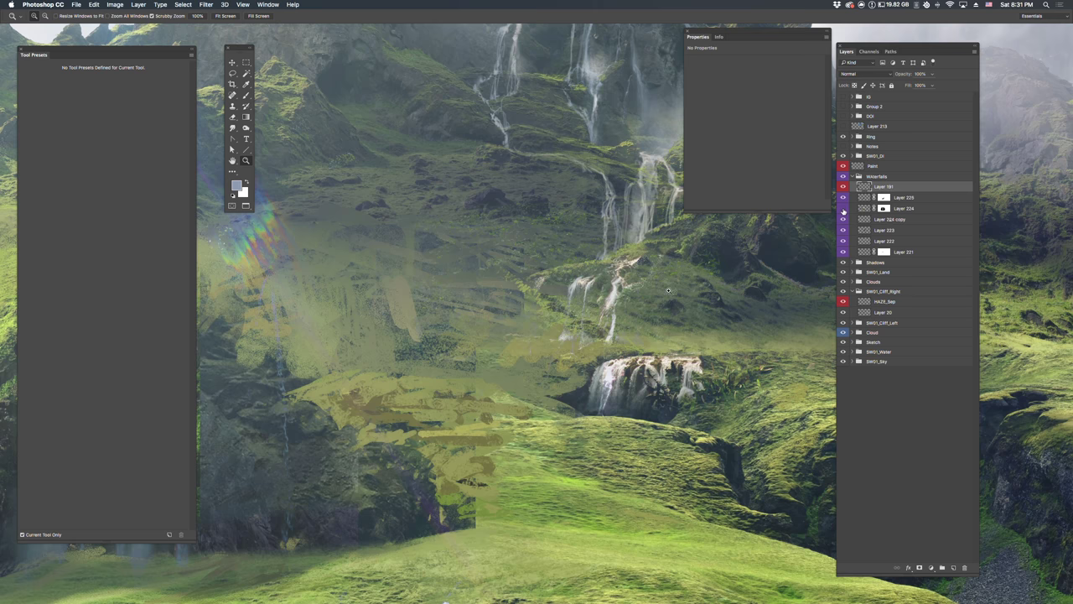
pyautogui.click(855, 220)
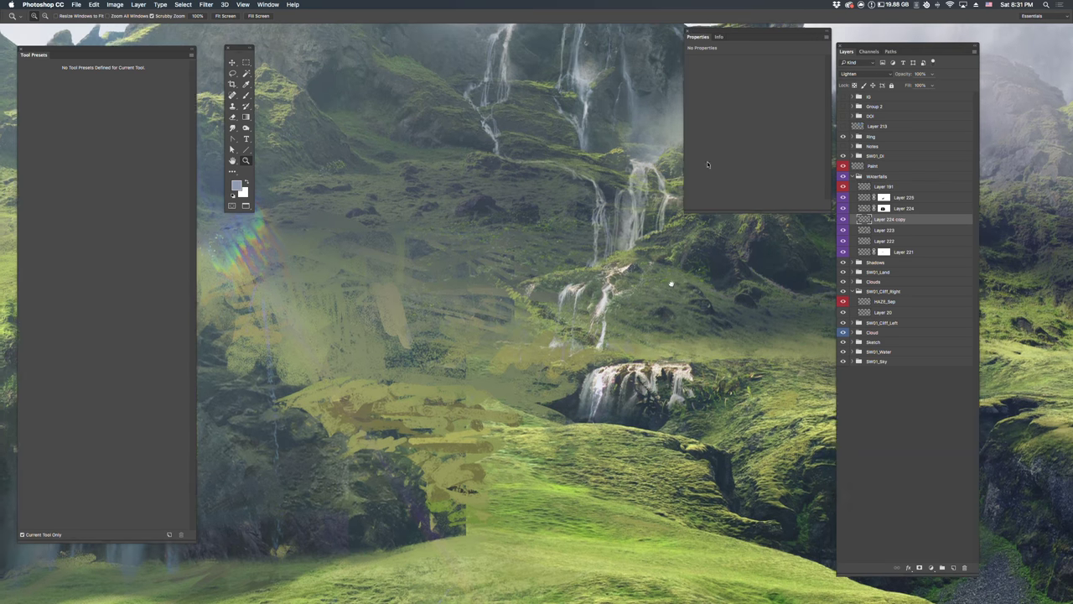
pyautogui.press('Tab')
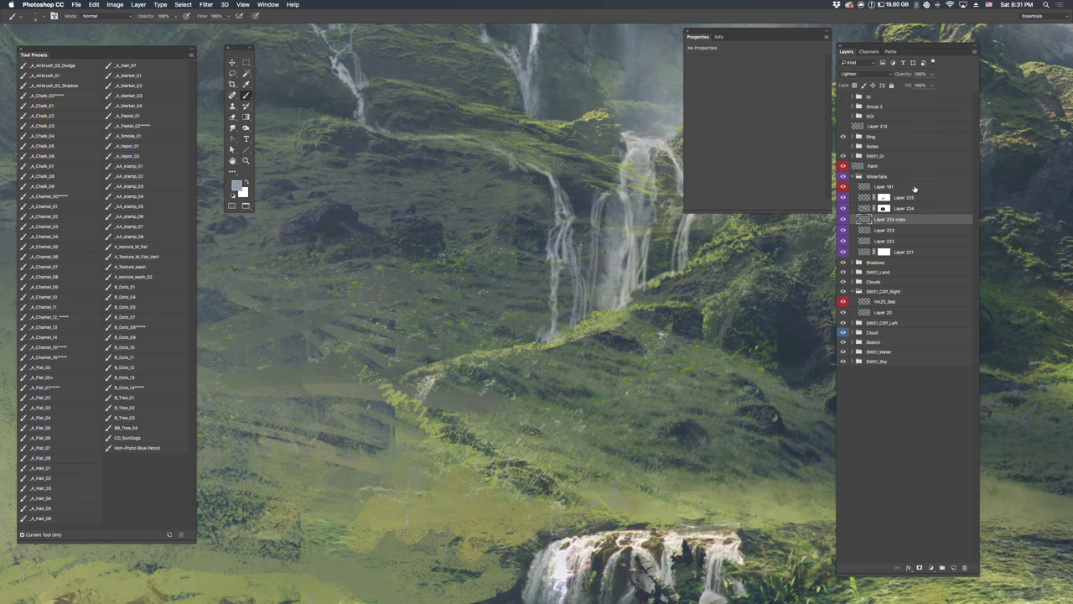
# Choose a soft brush preset and paint mist over the base of the central waterfall.
pyautogui.press('Tab')
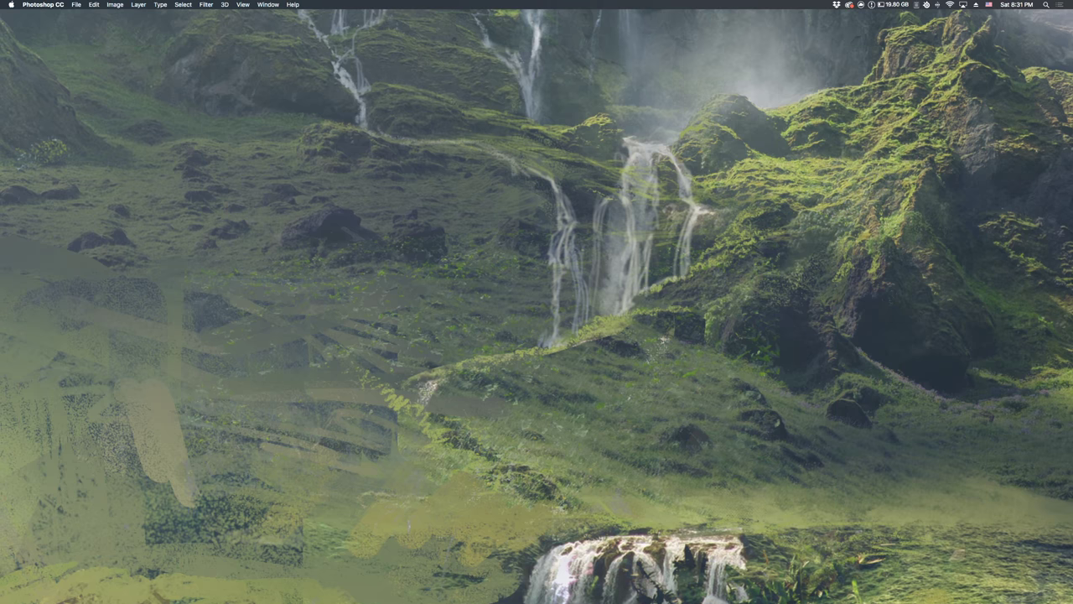
pyautogui.rightClick(590, 303)
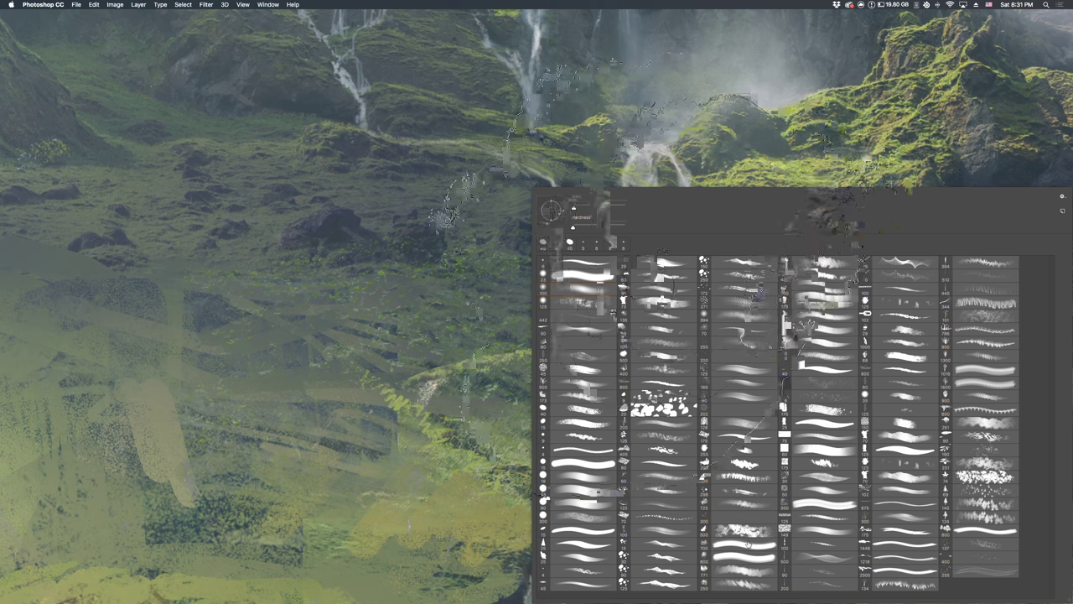
pyautogui.press('Return')
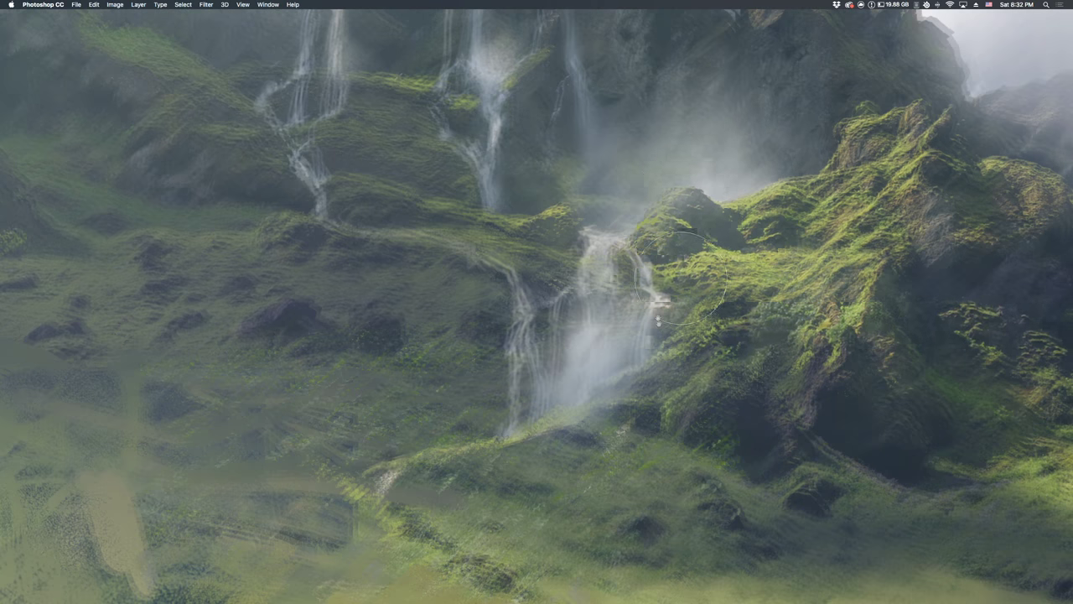
pyautogui.moveTo(680, 279); pyautogui.dragTo(687, 242)
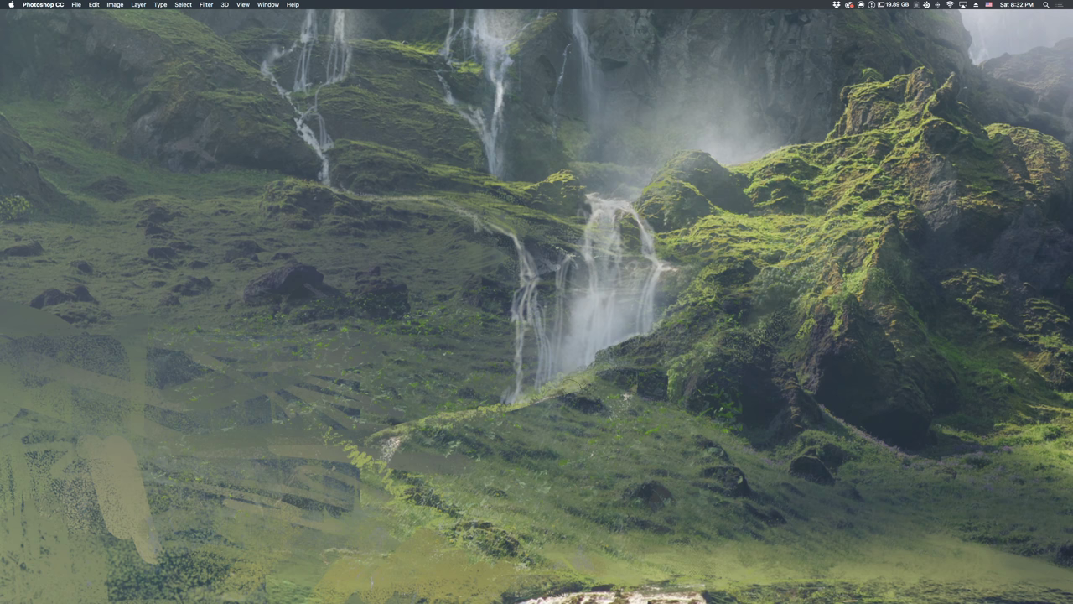
# Switch to ViewNX-i and view the waterfall photos in the Ref_Waterfall folder.
pyautogui.press('Tab')
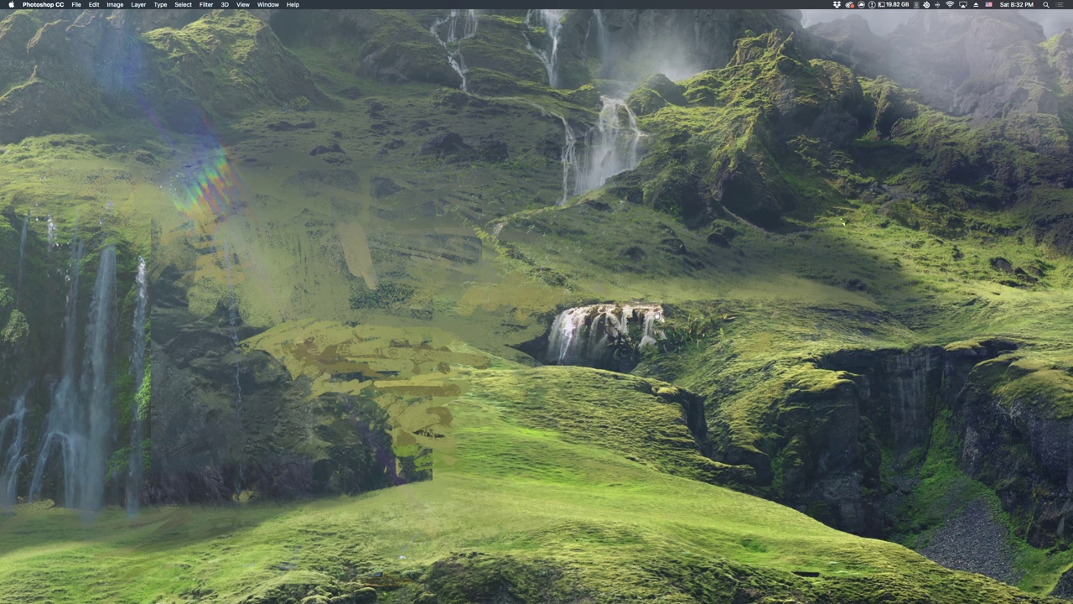
pyautogui.press('F11')
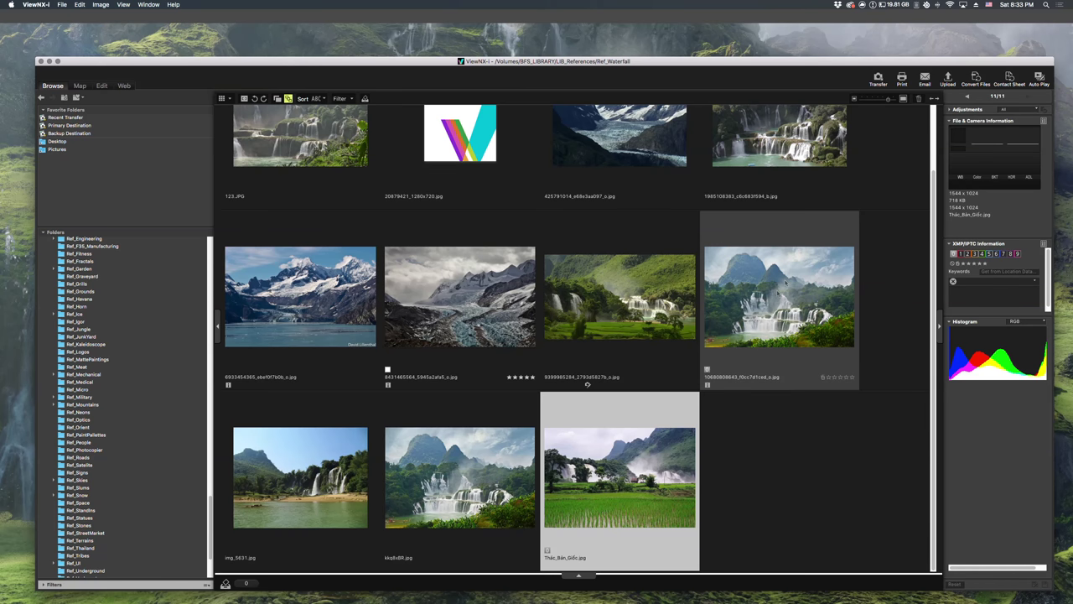
# Enlarge the photo of tiered waterfalls below misty peaks to study it, and return to Photoshop.
pyautogui.doubleClick(779, 289)
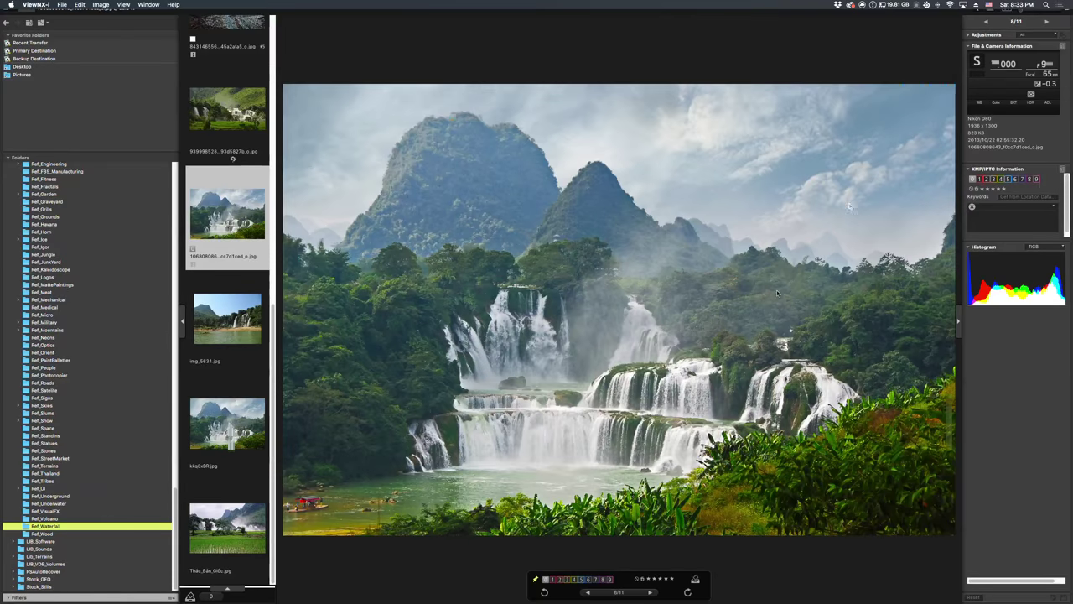
pyautogui.press('super+Tab')
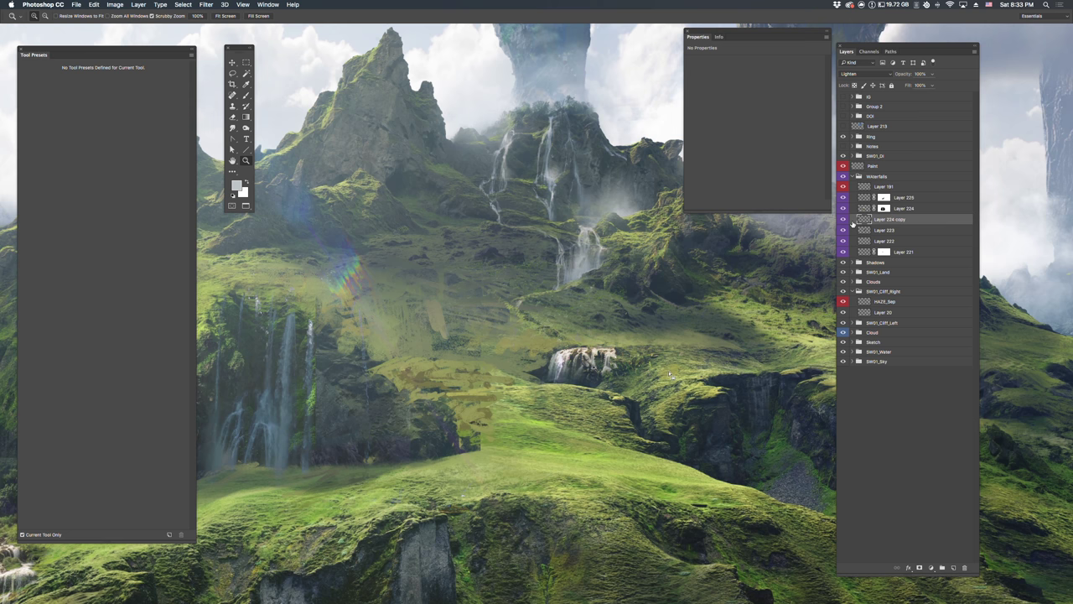
# Select a rectangle over the small cascade at the central cave on Layer 224 copy and delete that part.
pyautogui.press('m')
pyautogui.moveTo(724, 327); pyautogui.dragTo(563, 434)
pyautogui.press('Delete')
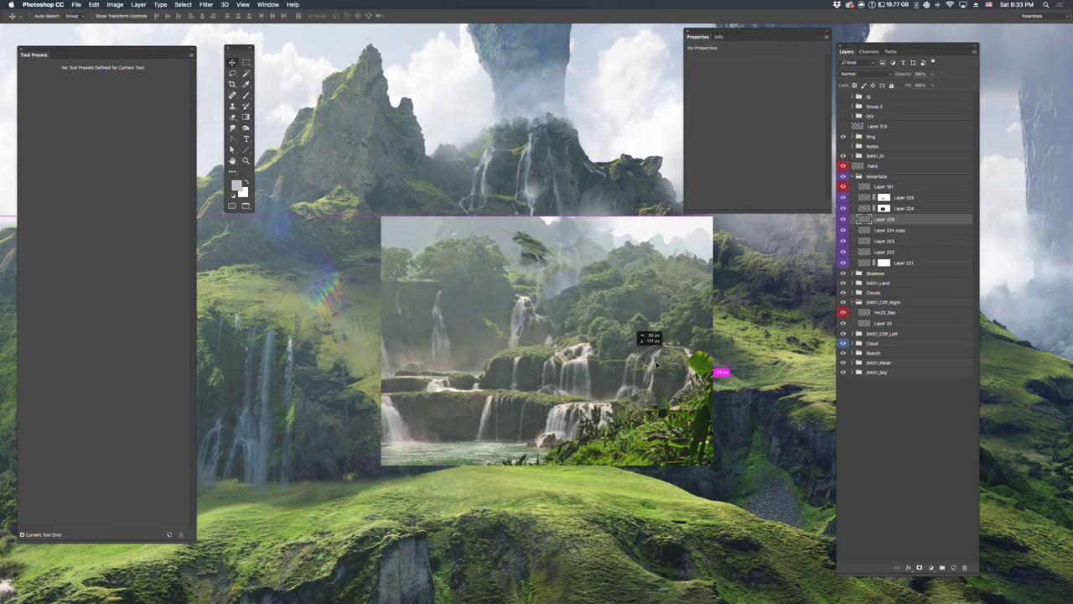
# Move the pasted waterfall photo on Layer 226 onto the slope below the main mountain's central falls.
pyautogui.moveTo(656, 363); pyautogui.dragTo(735, 420)
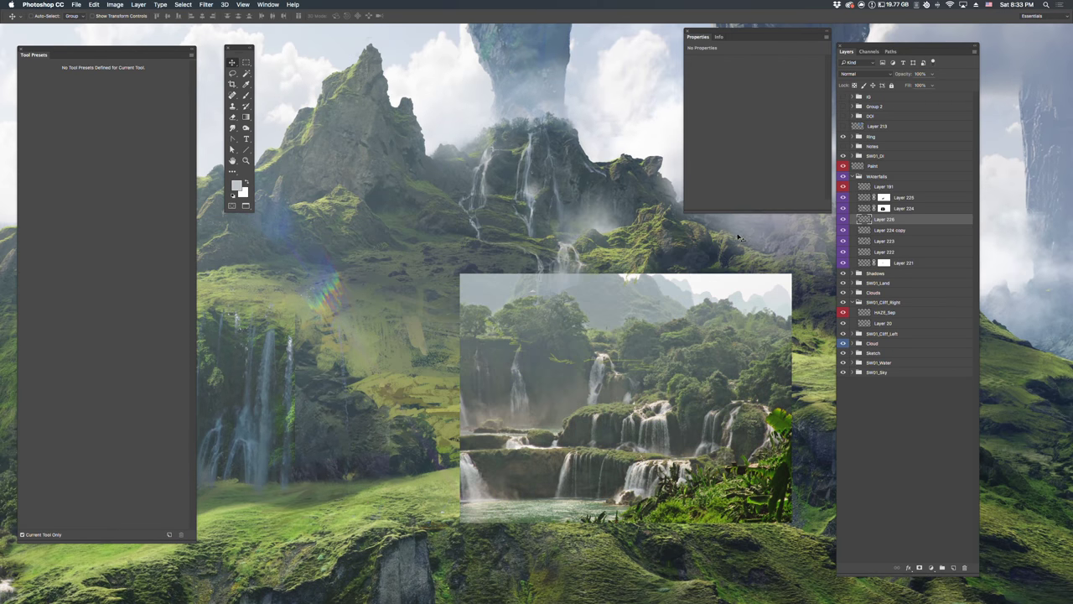
pyautogui.moveTo(700, 319); pyautogui.dragTo(683, 327)
pyautogui.hscroll(2, 683, 327)
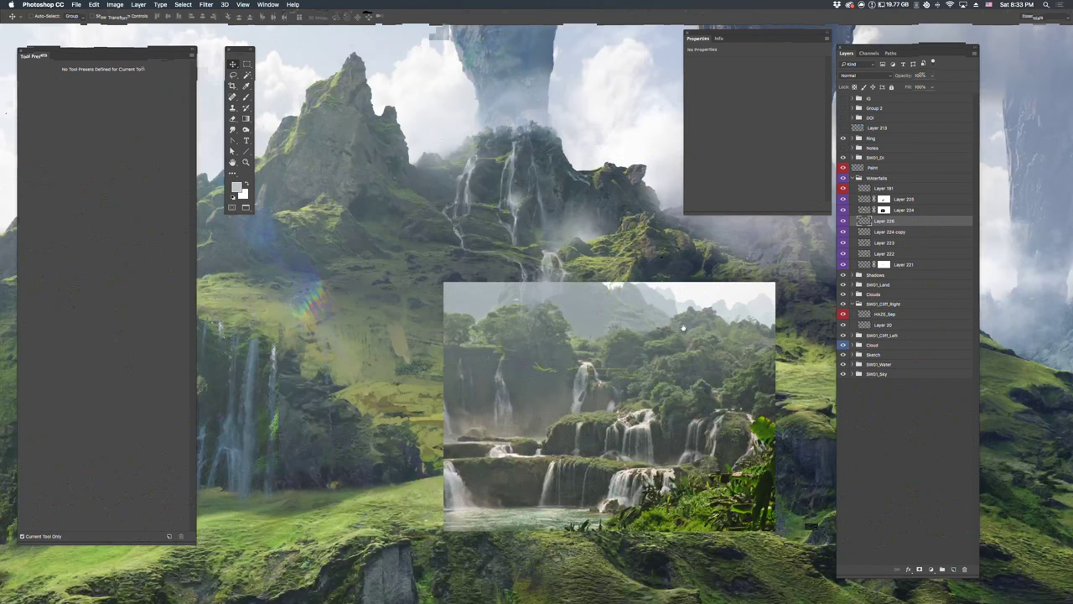
pyautogui.press('Tab')
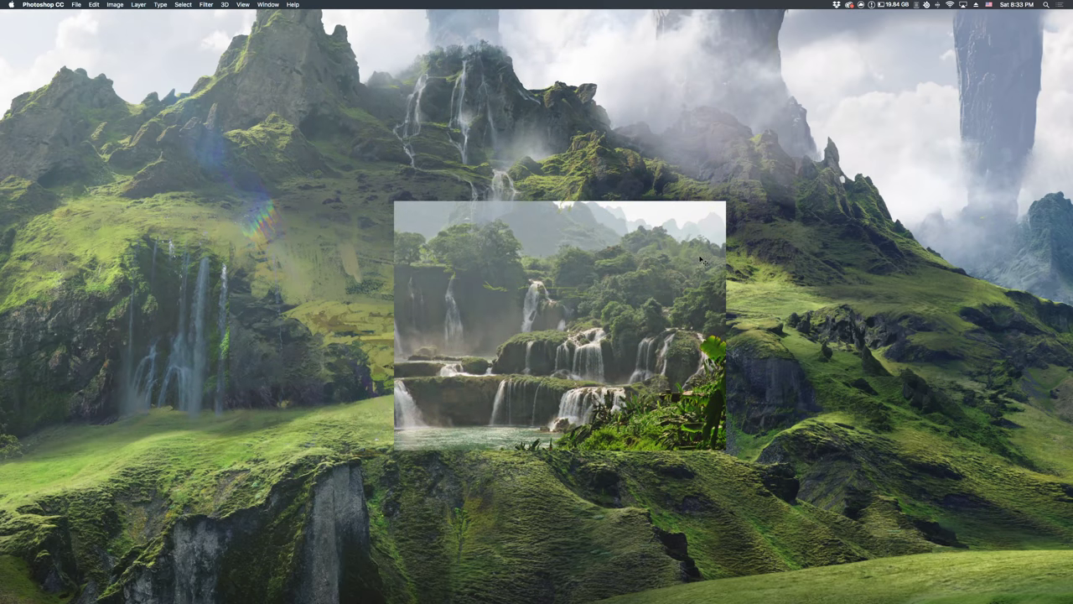
# Mask out the surroundings of the waterfall photo and fit the remaining tiered cascades into the rocky hollow of the slope.
pyautogui.press('b')
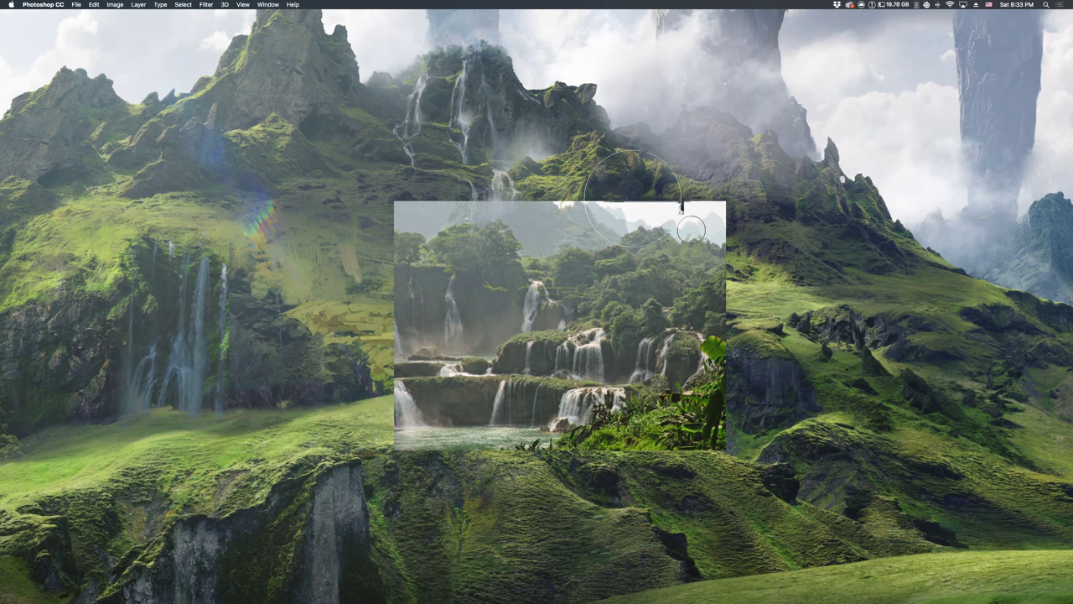
pyautogui.moveTo(633, 199); pyautogui.dragTo(436, 227)
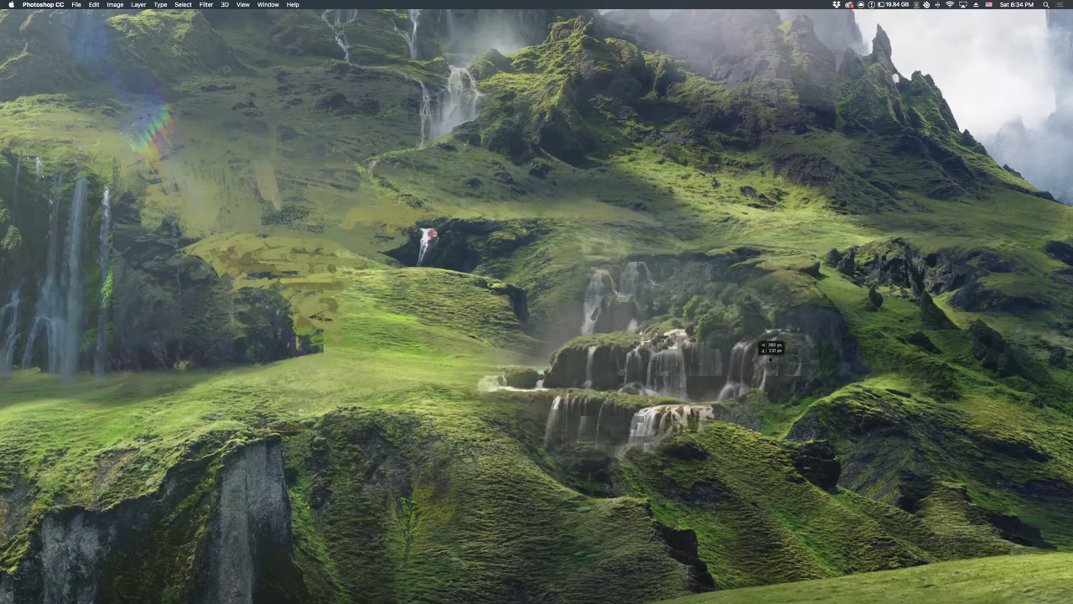
pyautogui.moveTo(769, 357); pyautogui.dragTo(784, 351)
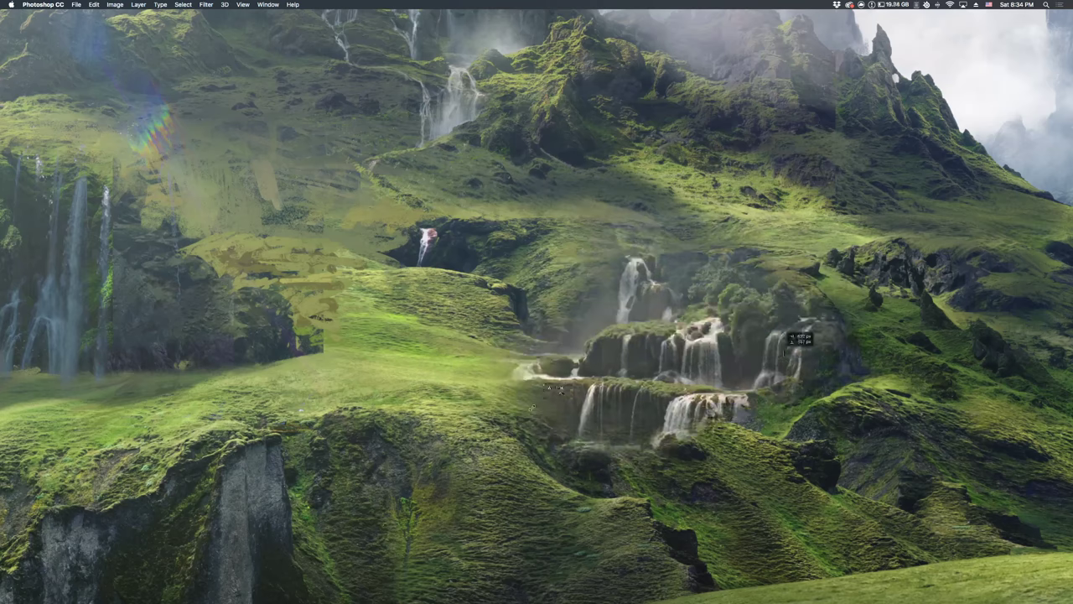
pyautogui.press('super+t')
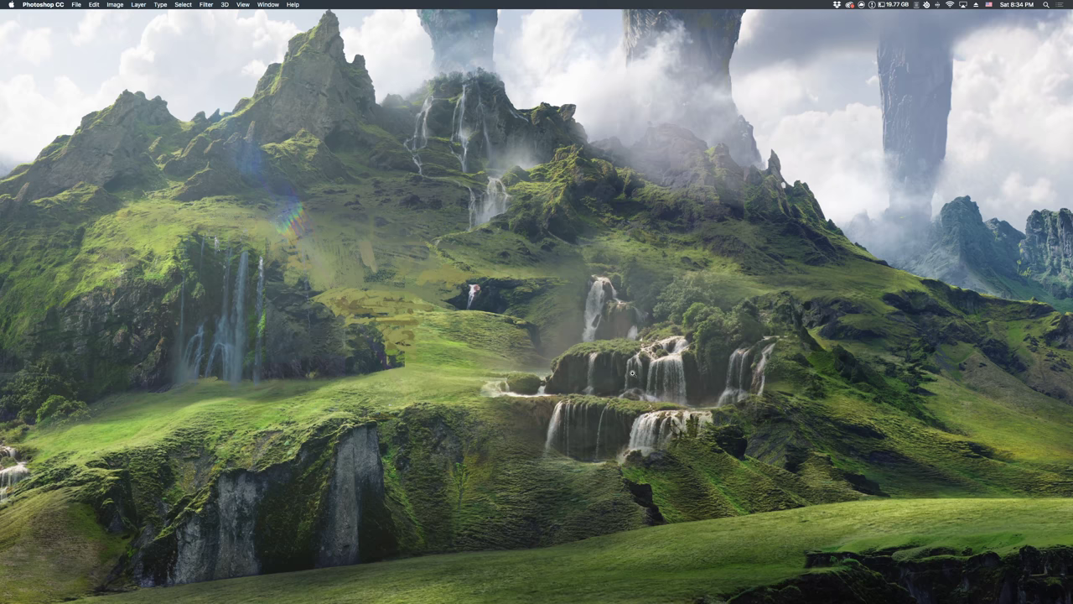
pyautogui.moveTo(625, 370); pyautogui.dragTo(649, 337)
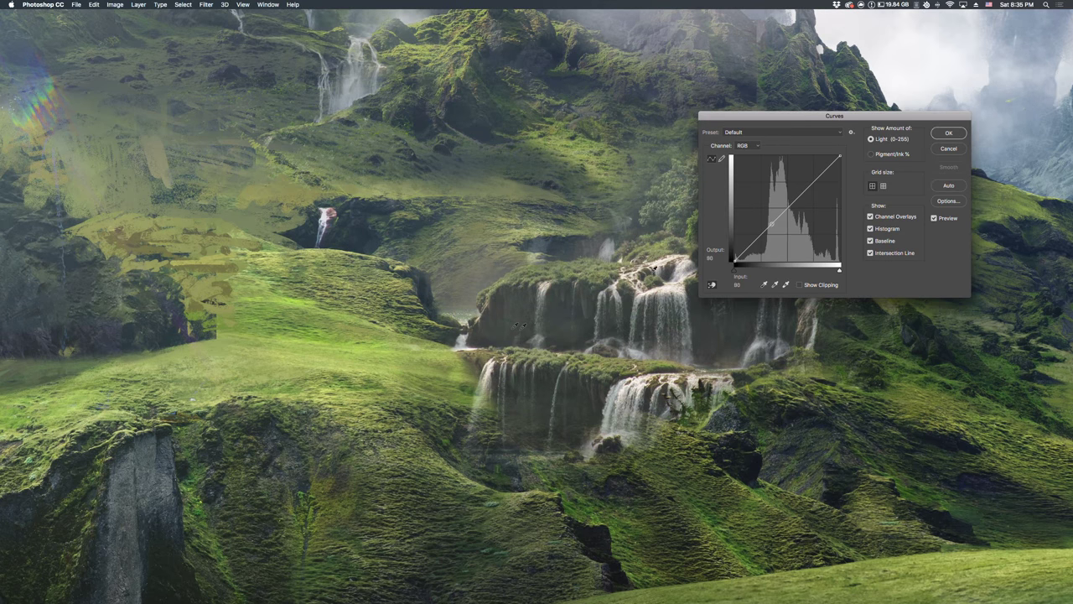
# Darken the tiered cascades' shadows with an RGB curve, holding the midtone point at input 123, output 120.
pyautogui.moveTo(751, 244); pyautogui.dragTo(751, 252)
pyautogui.click(786, 215)
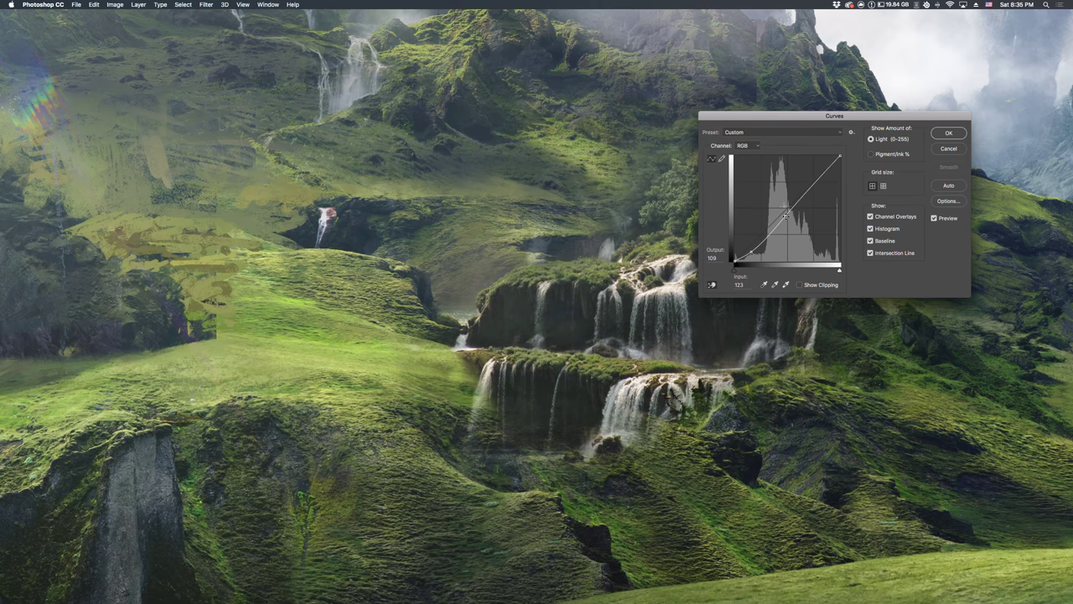
pyautogui.moveTo(786, 215); pyautogui.dragTo(785, 211)
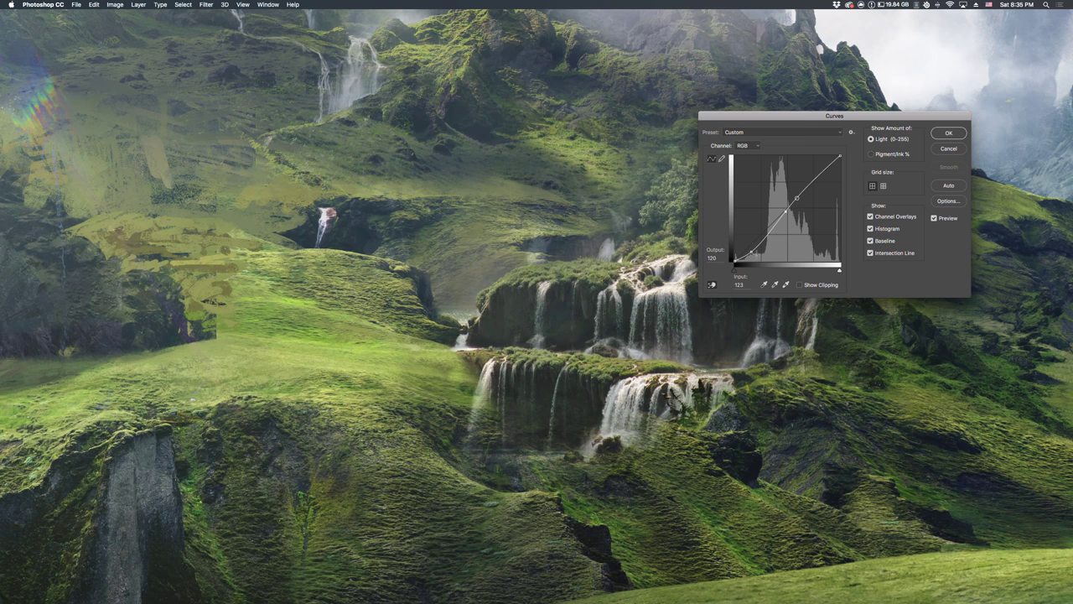
# Adjust the Blue channel curve of the cascades, raising the black point's output to 15 and the shadow point slightly.
pyautogui.click(746, 145)
pyautogui.click(746, 145)
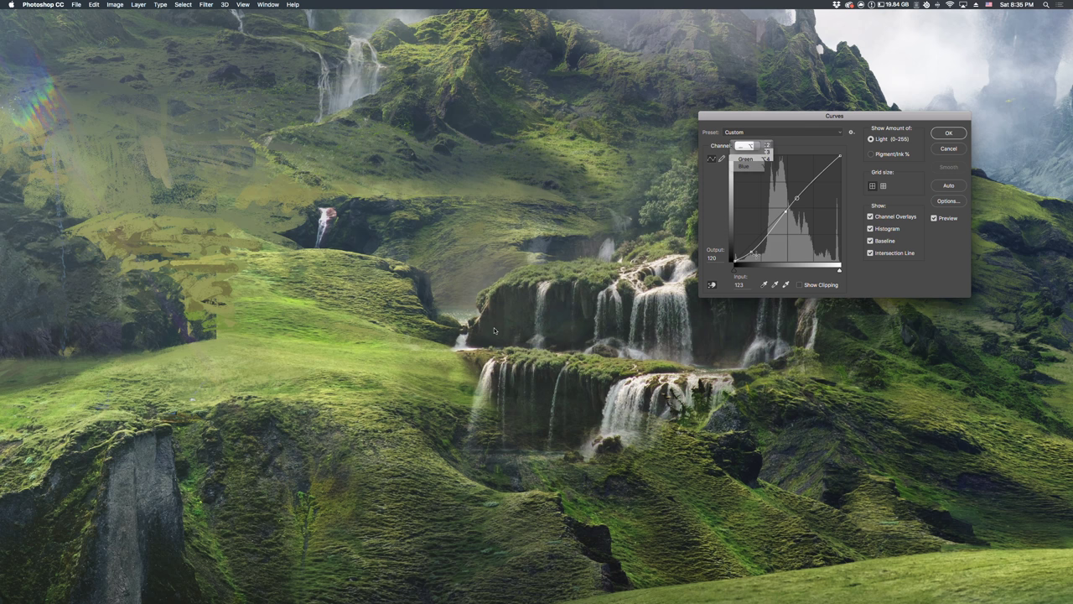
pyautogui.click(750, 146)
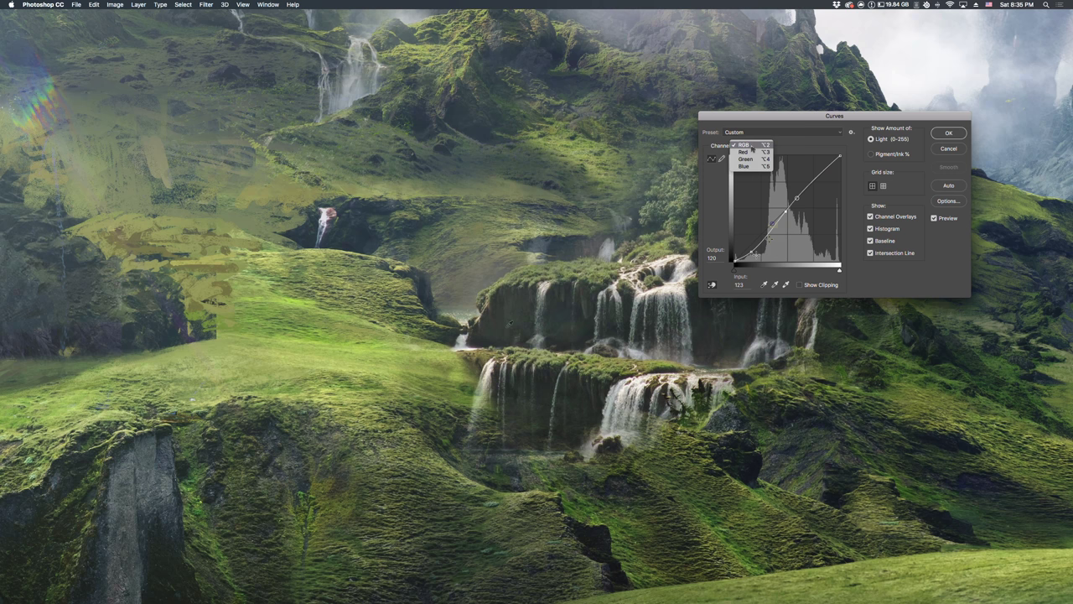
pyautogui.click(744, 166)
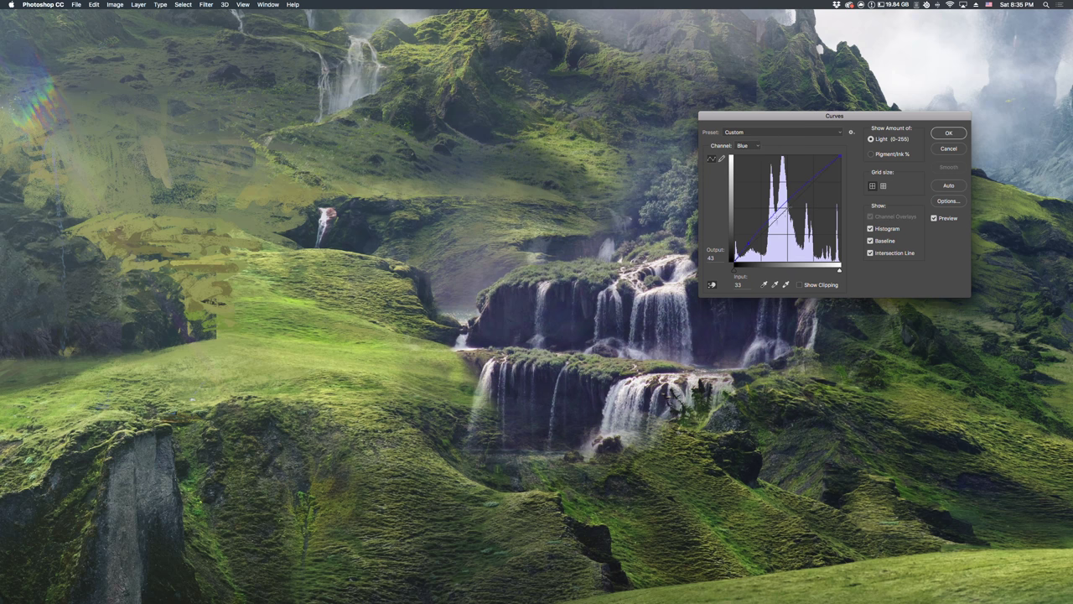
pyautogui.click(777, 218)
pyautogui.moveTo(733, 261); pyautogui.dragTo(731, 254)
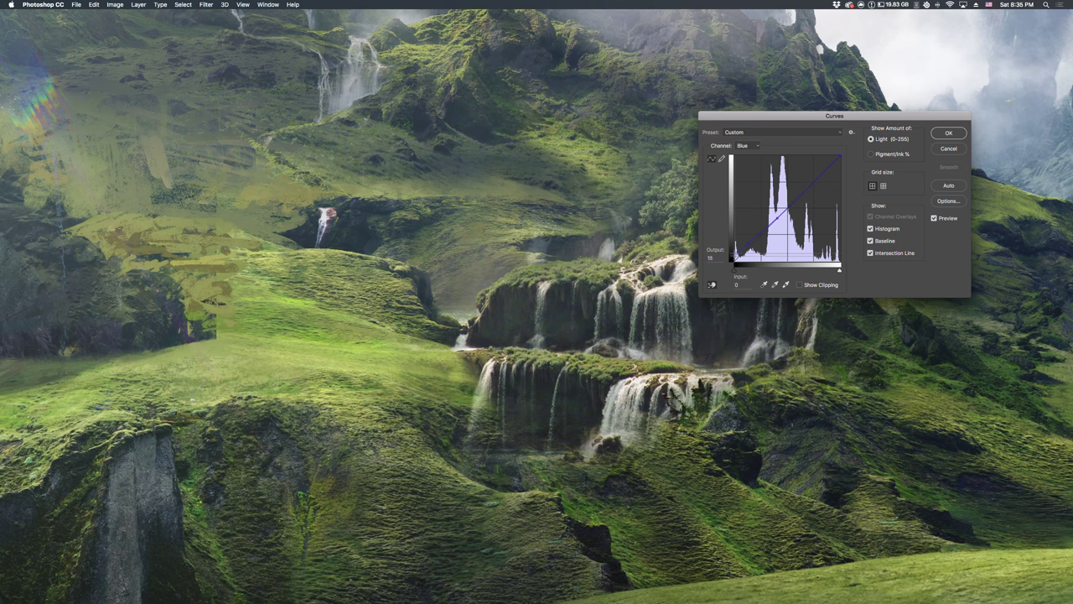
pyautogui.moveTo(750, 240); pyautogui.dragTo(750, 236)
pyautogui.hotkey('alt', '2')
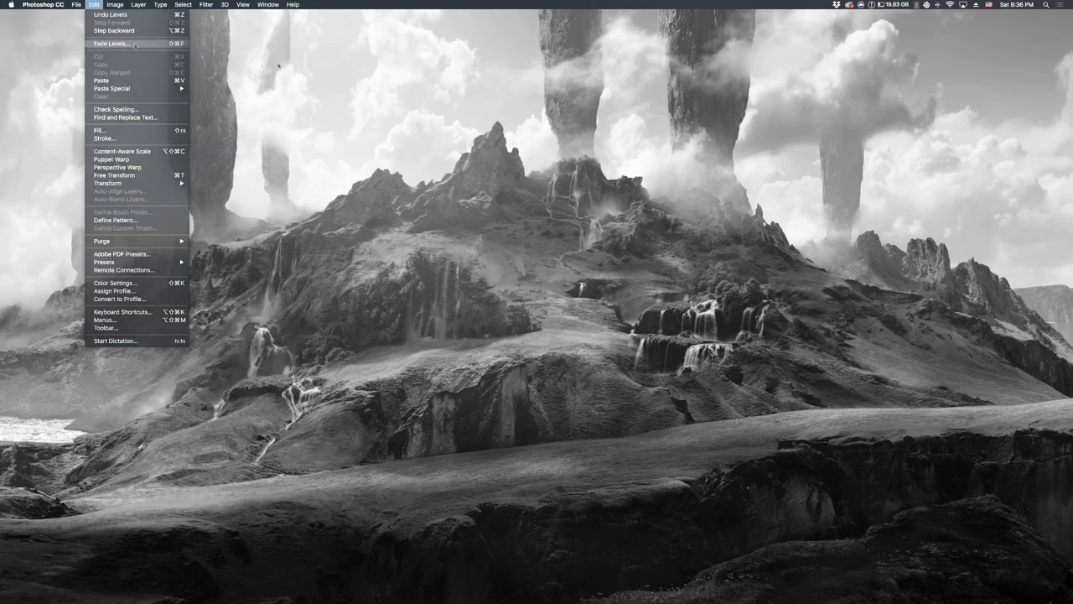
# Fade the last Levels adjustment to a lower opacity in Normal mode and turn off the greyscale proof view.
pyautogui.click(135, 44)
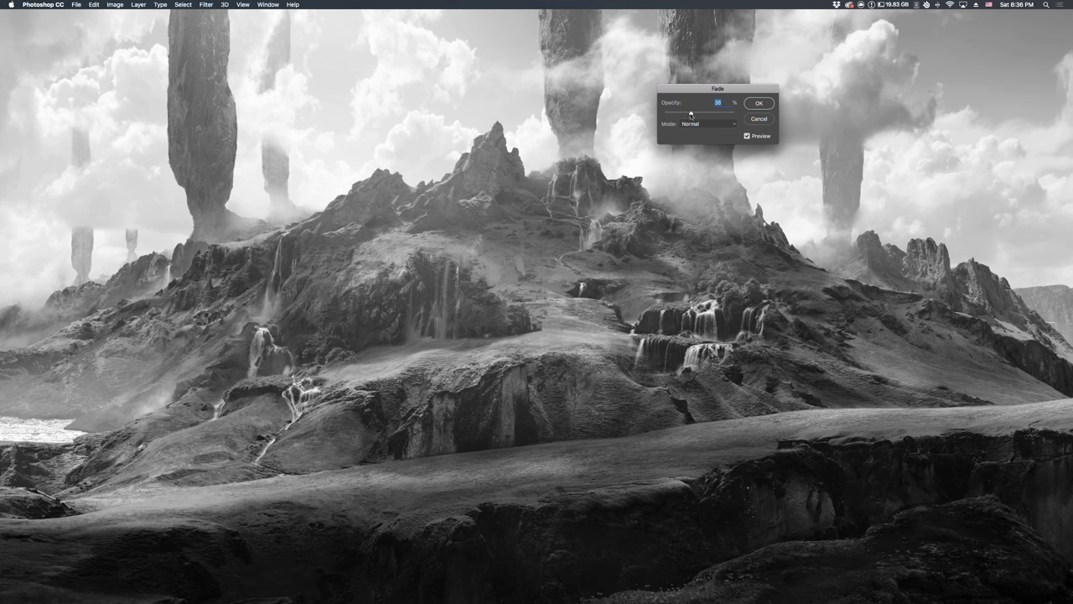
pyautogui.moveTo(690, 114); pyautogui.dragTo(675, 113)
pyautogui.press('Return')
pyautogui.moveTo(712, 341); pyautogui.dragTo(592, 339)
pyautogui.moveTo(547, 310); pyautogui.dragTo(592, 311)
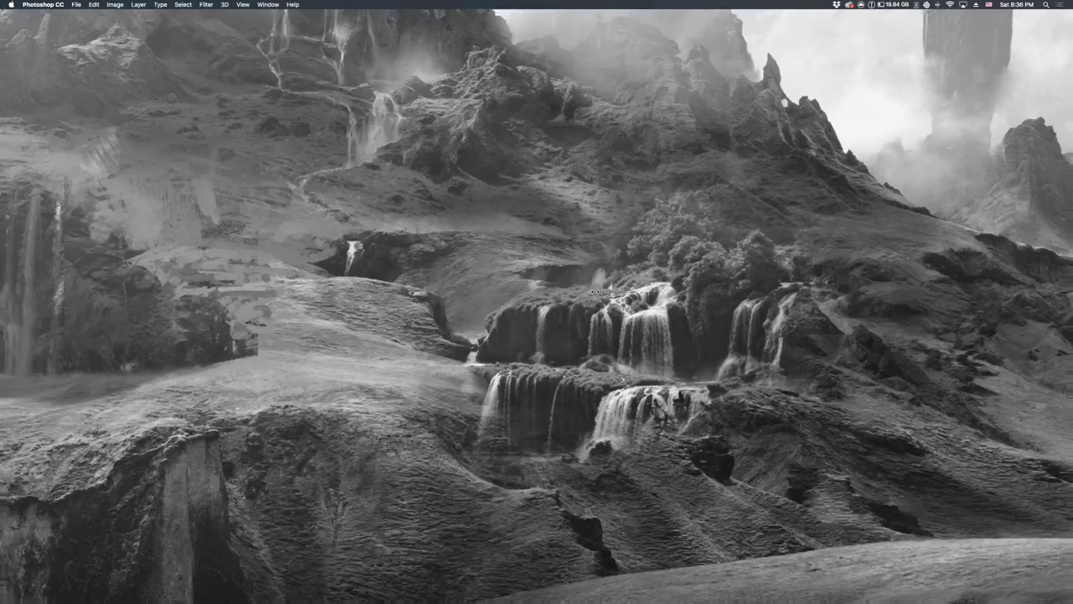
pyautogui.moveTo(497, 340)
pyautogui.mouseDown()
pyautogui.moveTo(489, 349)
pyautogui.moveTo(506, 332)
pyautogui.moveTo(499, 321)
pyautogui.mouseUp()
pyautogui.press('super+y')
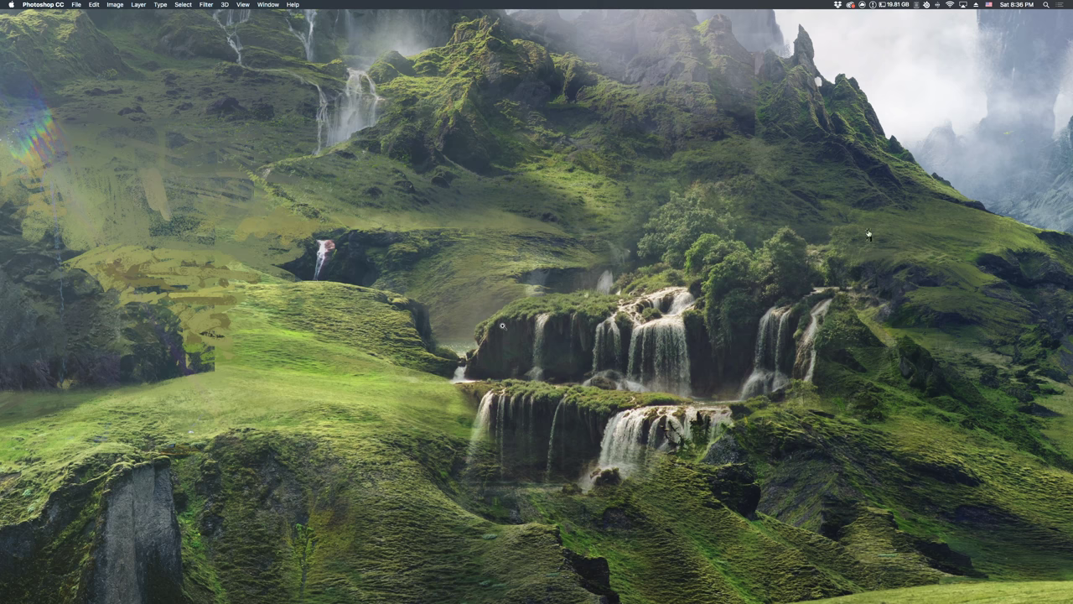
# Shift the cascades' shadows toward blue with Color Balance, without preserving luminosity, and fade the adjustment.
pyautogui.press('Tab')
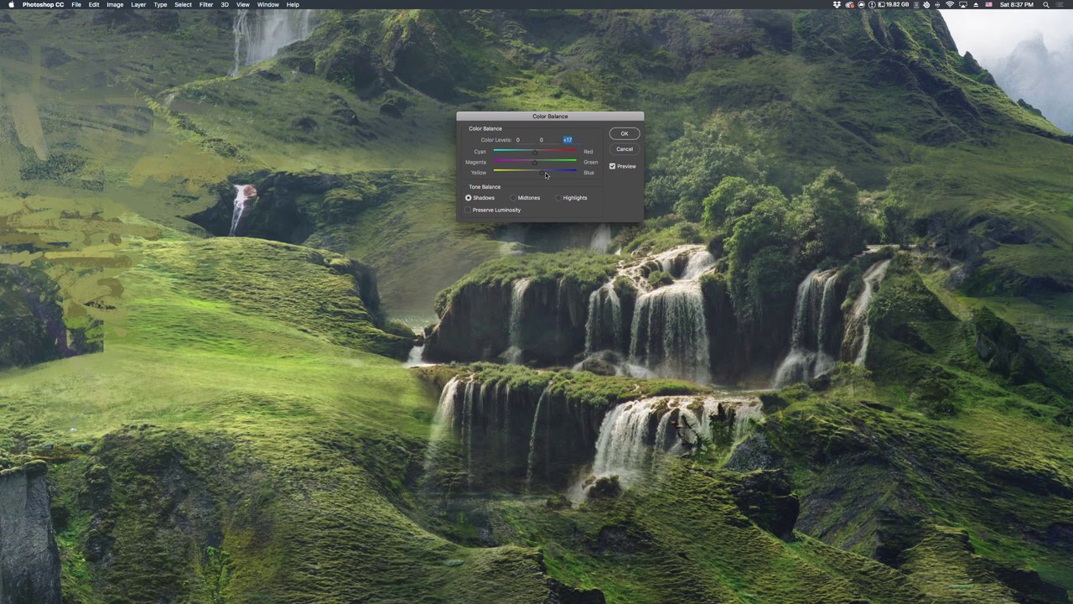
pyautogui.moveTo(546, 174)
pyautogui.mouseDown()
pyautogui.moveTo(531, 153)
pyautogui.moveTo(548, 176)
pyautogui.mouseUp()
pyautogui.moveTo(548, 175); pyautogui.dragTo(547, 174)
pyautogui.press('Return')
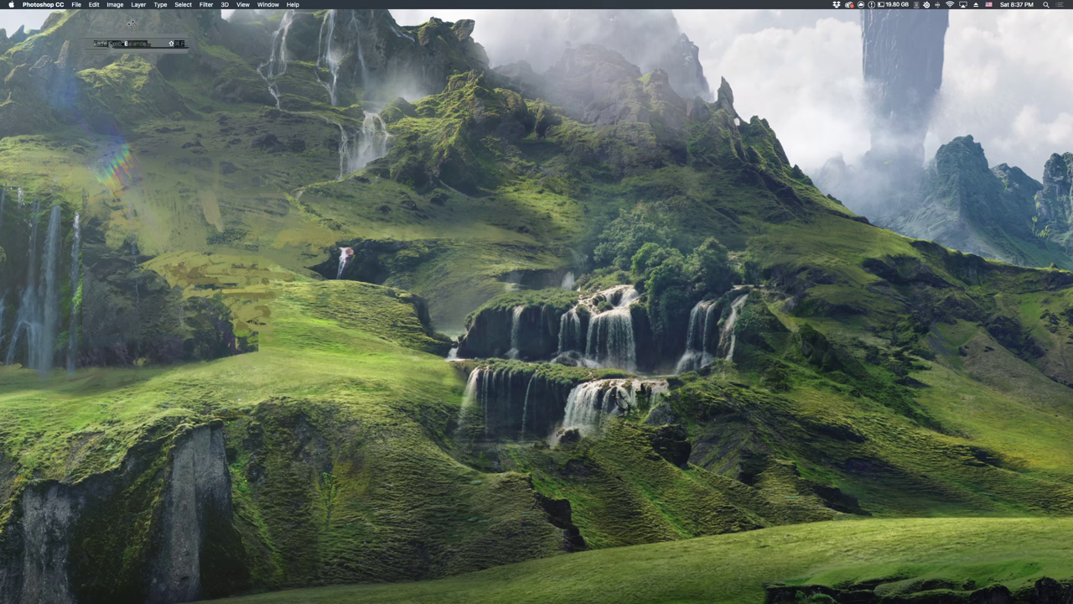
pyautogui.moveTo(734, 112); pyautogui.dragTo(725, 113)
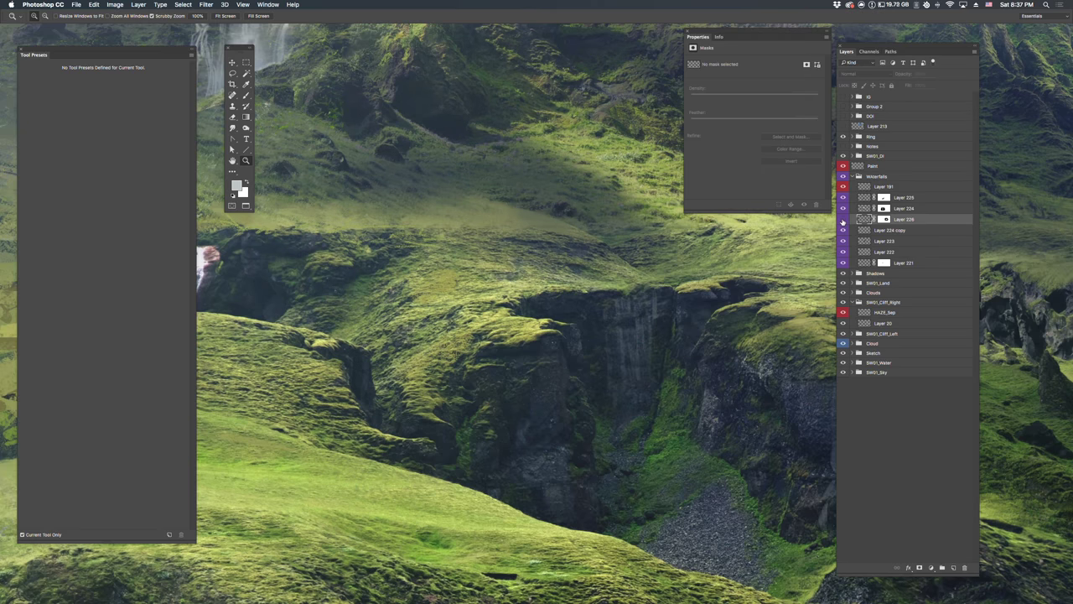
# Show Layer 226 and mask away the hazy grass and treetops behind the cascades so the original hillside comes through.
pyautogui.click(842, 218)
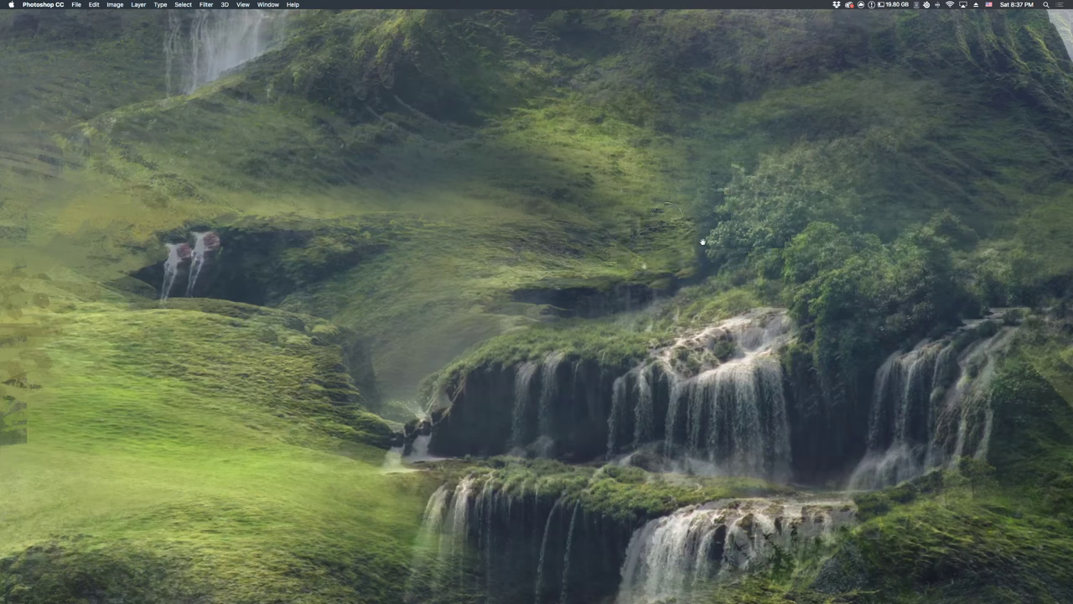
pyautogui.moveTo(667, 218); pyautogui.dragTo(688, 160)
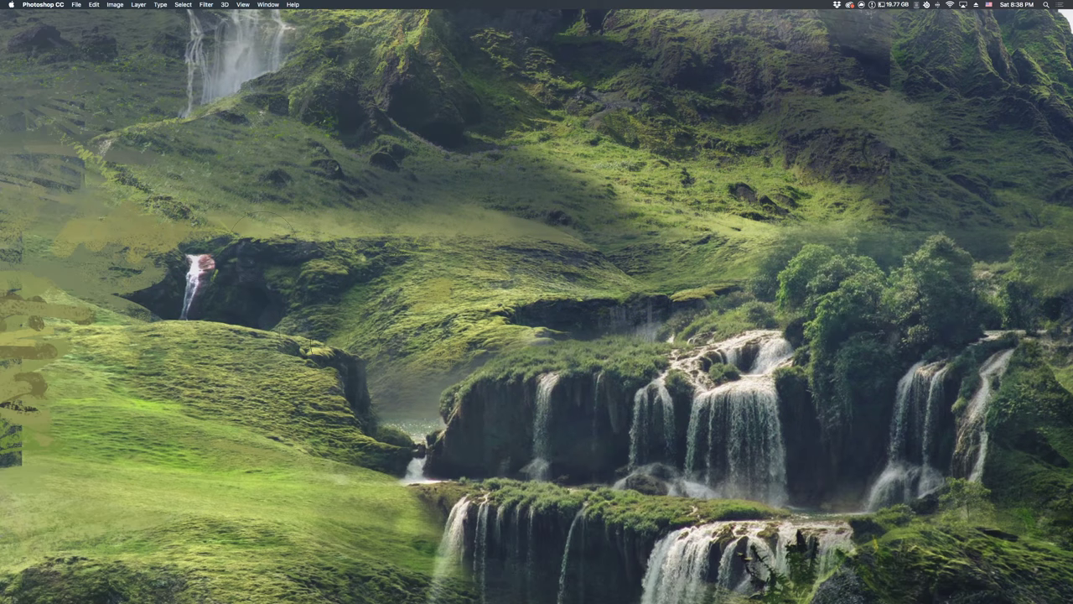
pyautogui.scroll(-2, 452, 284)
pyautogui.hscroll(-2, 451, 284)
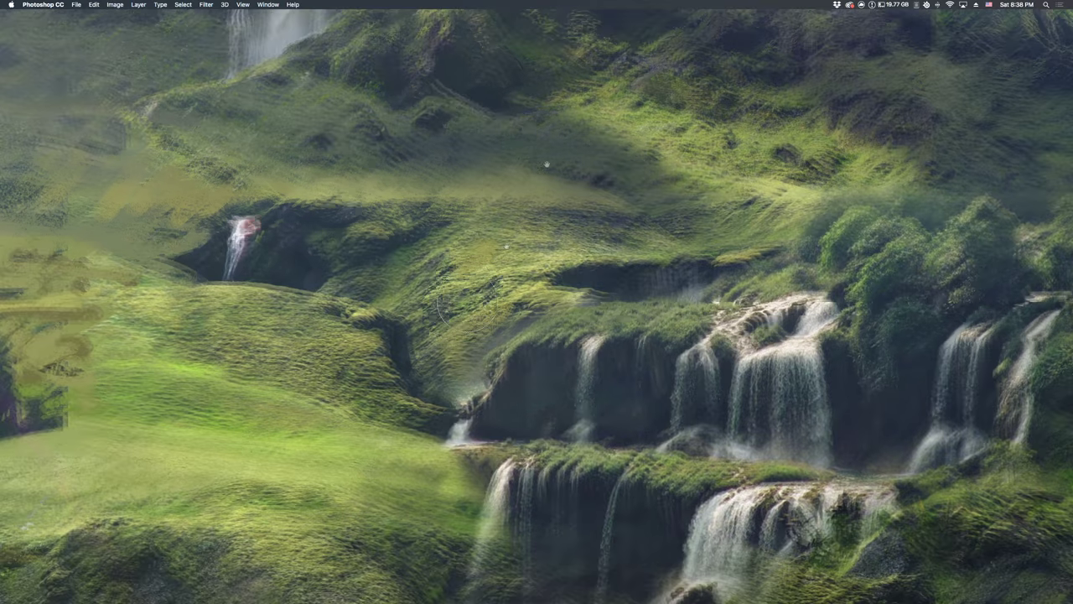
pyautogui.moveTo(461, 231); pyautogui.dragTo(452, 256)
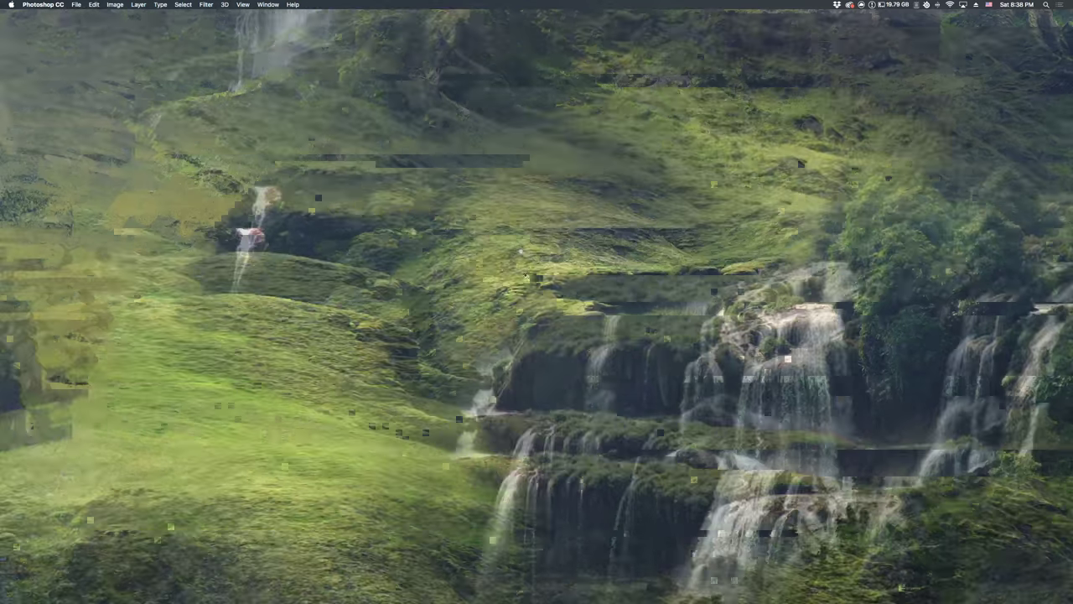
pyautogui.scroll(3, 520, 252)
pyautogui.scroll(-2, 555, 262)
# With a smaller brush, mask the grassy upper edge of the cascade rock to reveal the mossy hillside and ledge.
pyautogui.press('[')
pyautogui.press('[')
pyautogui.press('[')
pyautogui.press('[')
pyautogui.press('[')
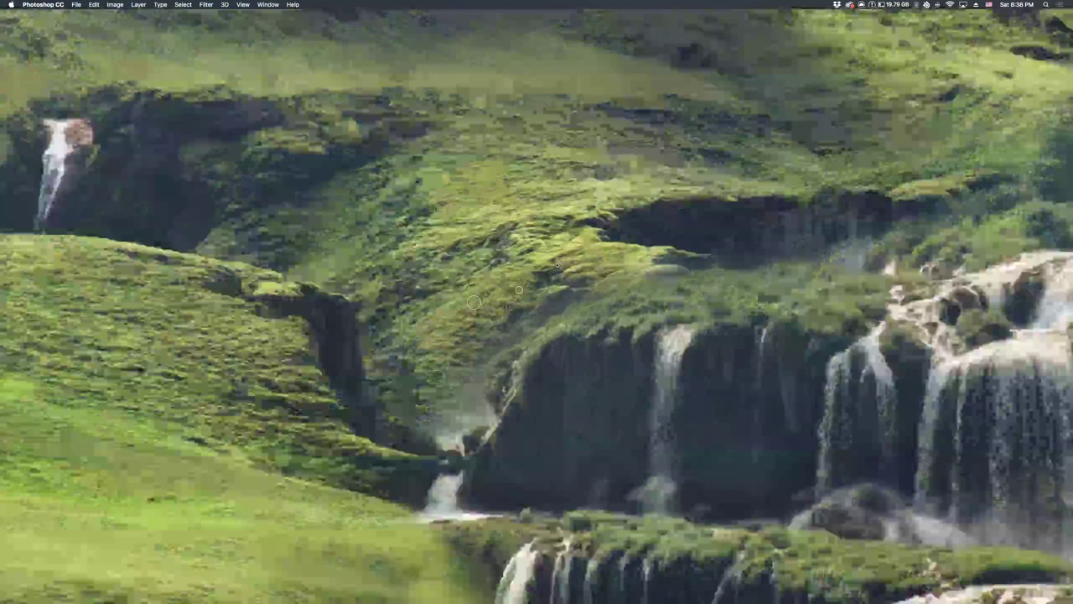
pyautogui.scroll(-2, 526, 251)
pyautogui.scroll(3, 520, 336)
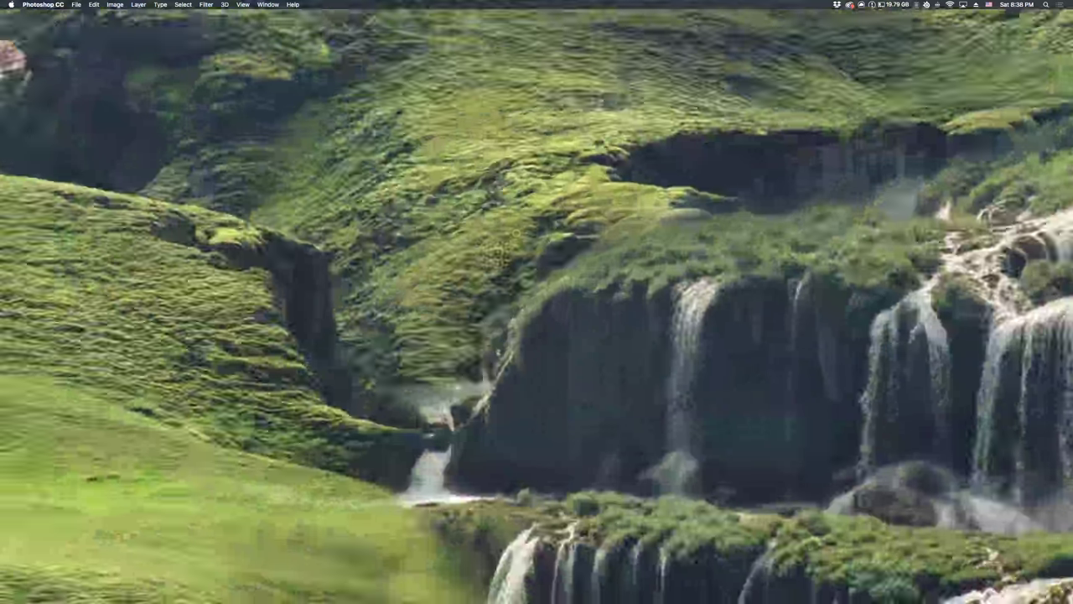
pyautogui.moveTo(554, 265); pyautogui.dragTo(407, 340)
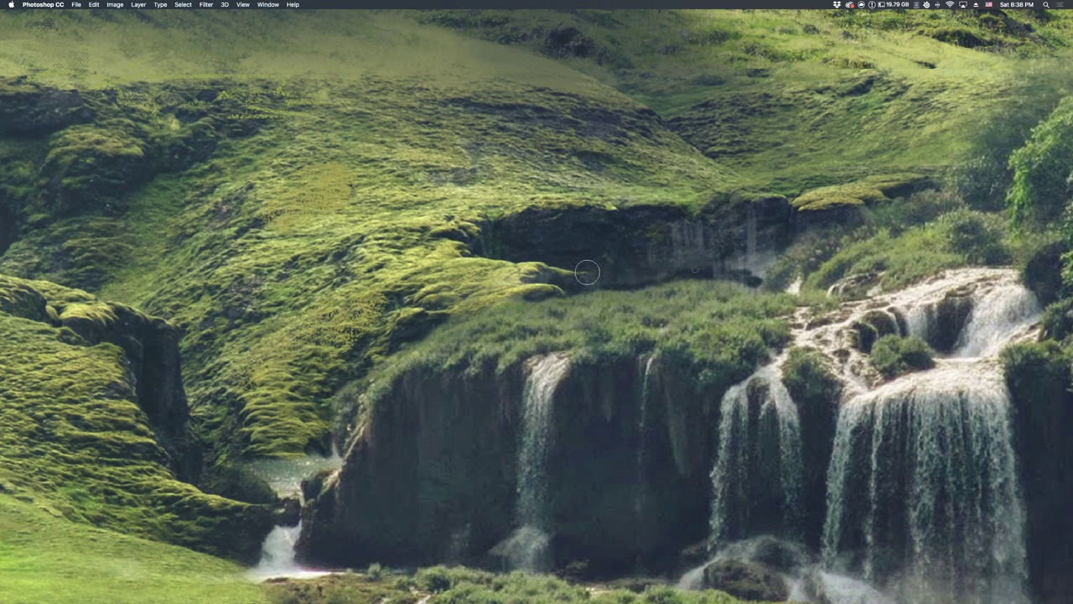
# Refine the mask along the dark ledge and around the trees above the cascades, and undo the last stroke.
pyautogui.moveTo(601, 246); pyautogui.dragTo(575, 276)
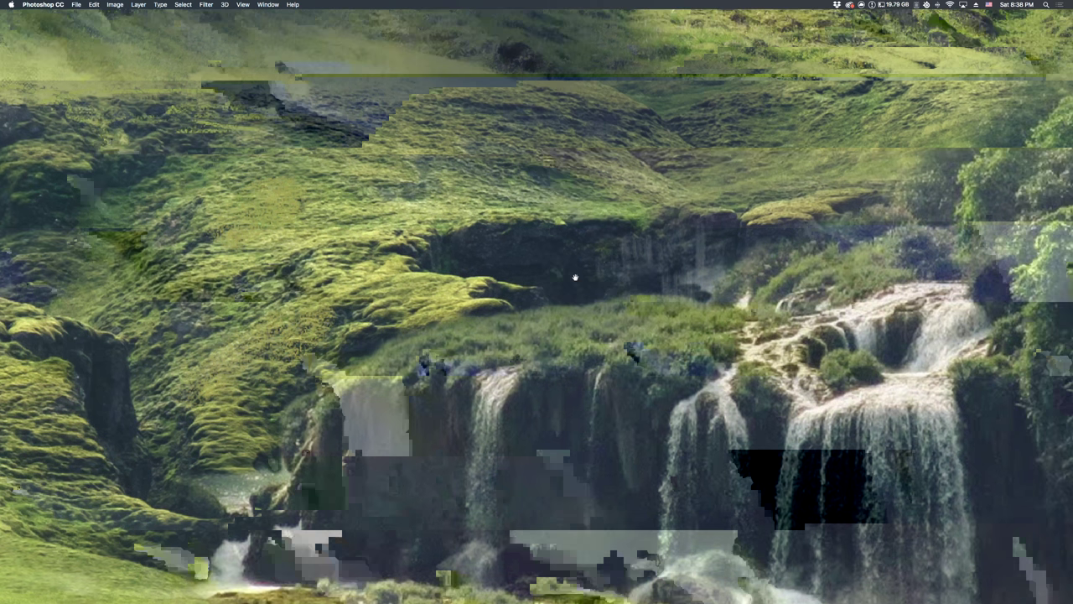
pyautogui.moveTo(575, 277)
pyautogui.mouseDown()
pyautogui.moveTo(602, 251)
pyautogui.moveTo(532, 346)
pyautogui.mouseUp()
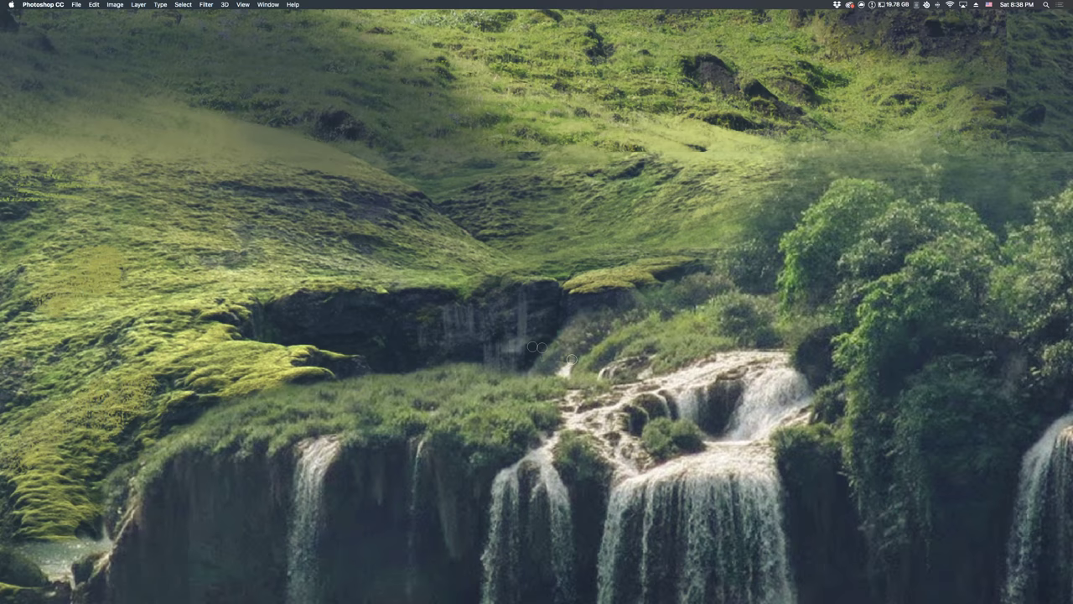
pyautogui.moveTo(572, 359); pyautogui.dragTo(563, 320)
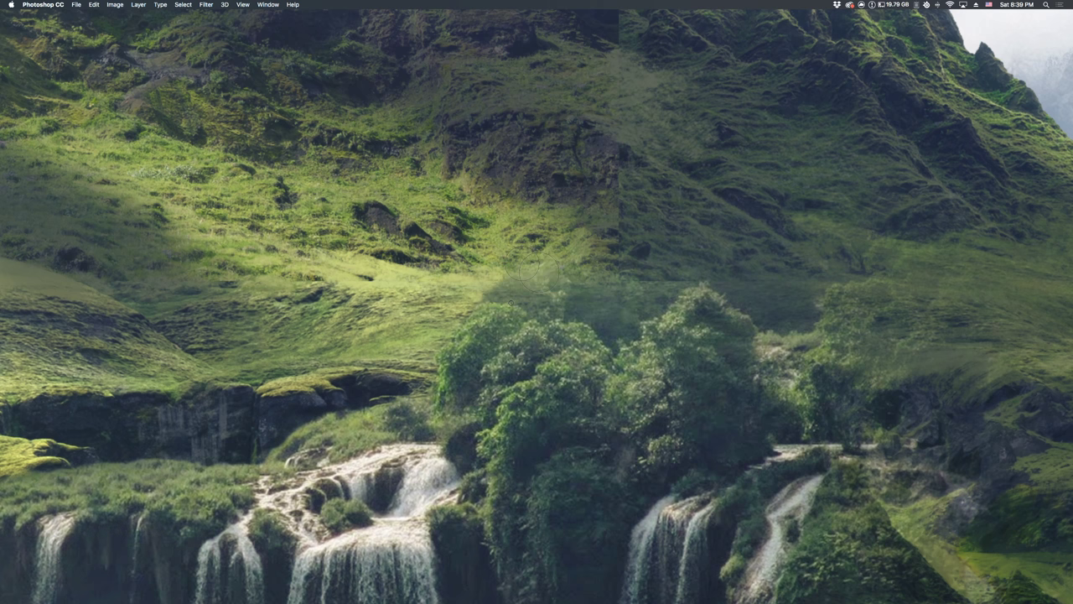
pyautogui.press('super+z')
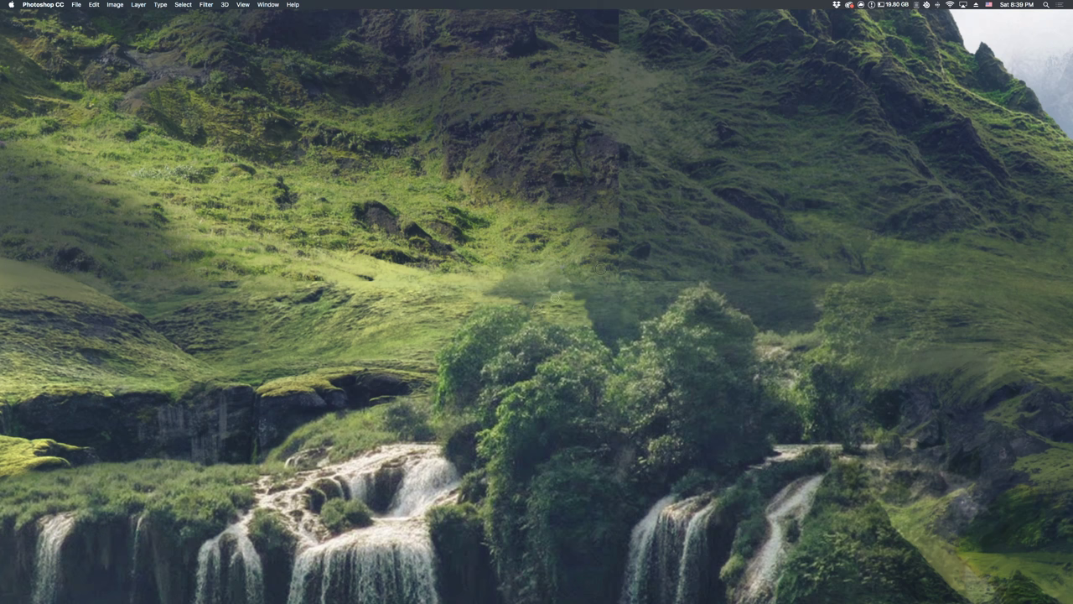
# Undo the last stroke and mask away the dark haze behind the trees above the cascades so the sunlit hillside comes through.
pyautogui.press('super+z')
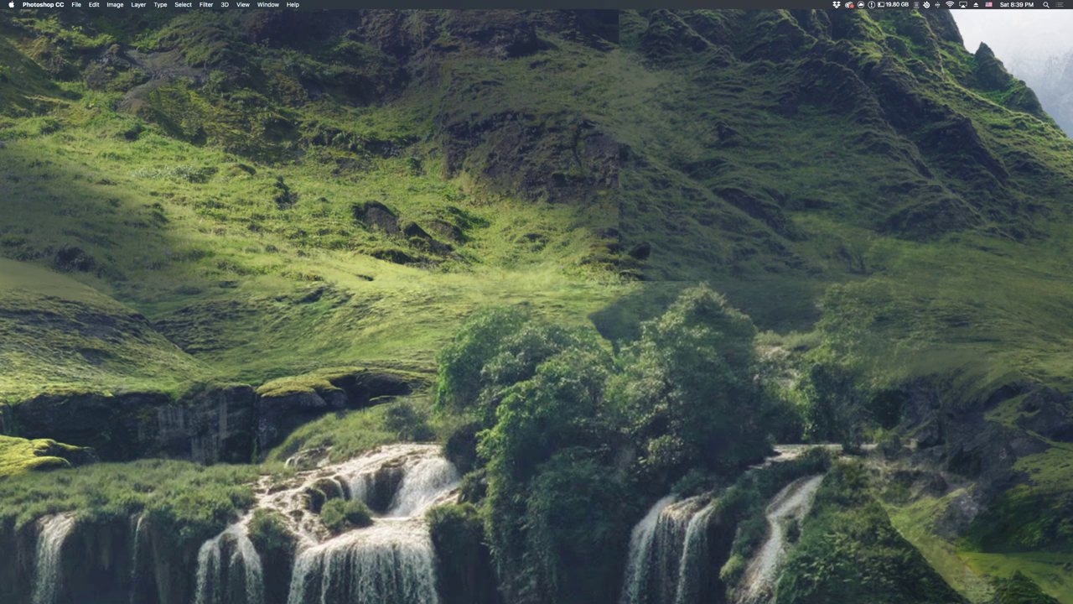
pyautogui.moveTo(658, 335); pyautogui.dragTo(599, 312)
pyautogui.moveTo(606, 335); pyautogui.dragTo(658, 289)
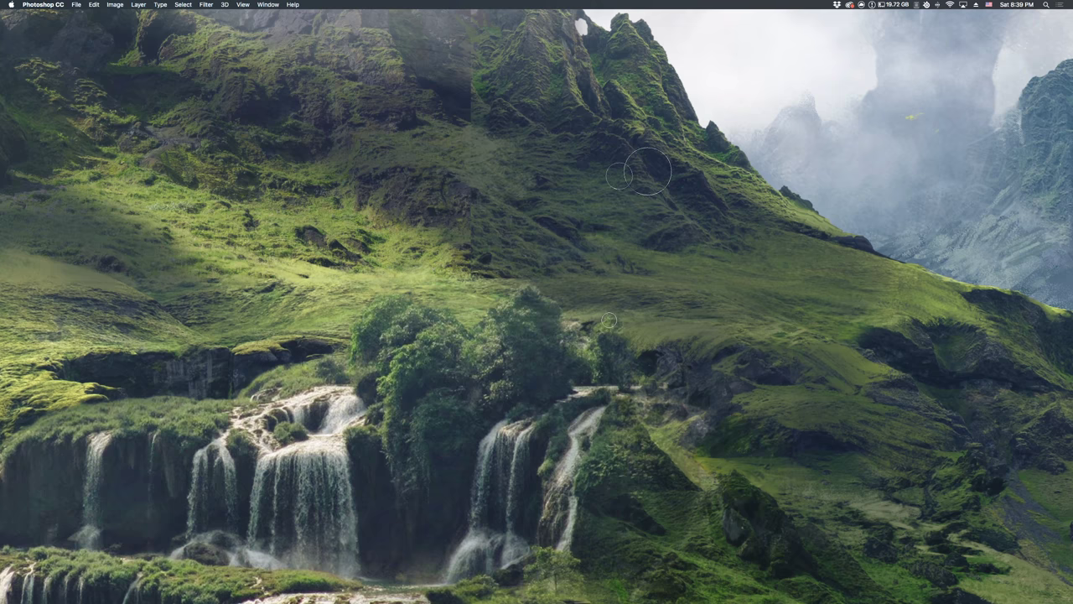
# View the cascade layer's mask on its own and paint out its stray grey patches in black with a smaller brush.
pyautogui.press('Tab')
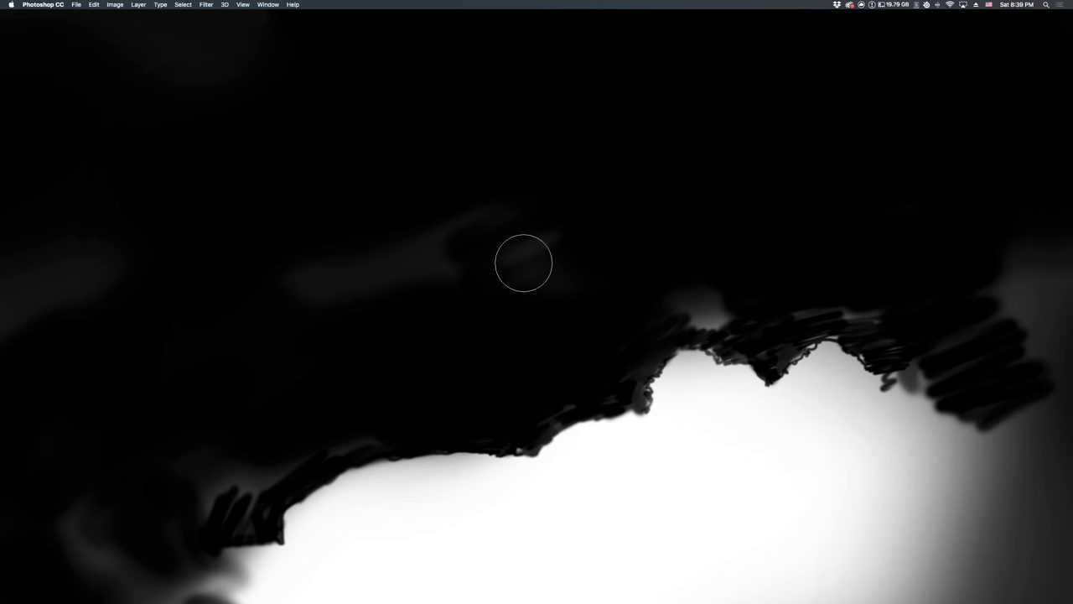
pyautogui.press('[')
pyautogui.press('[')
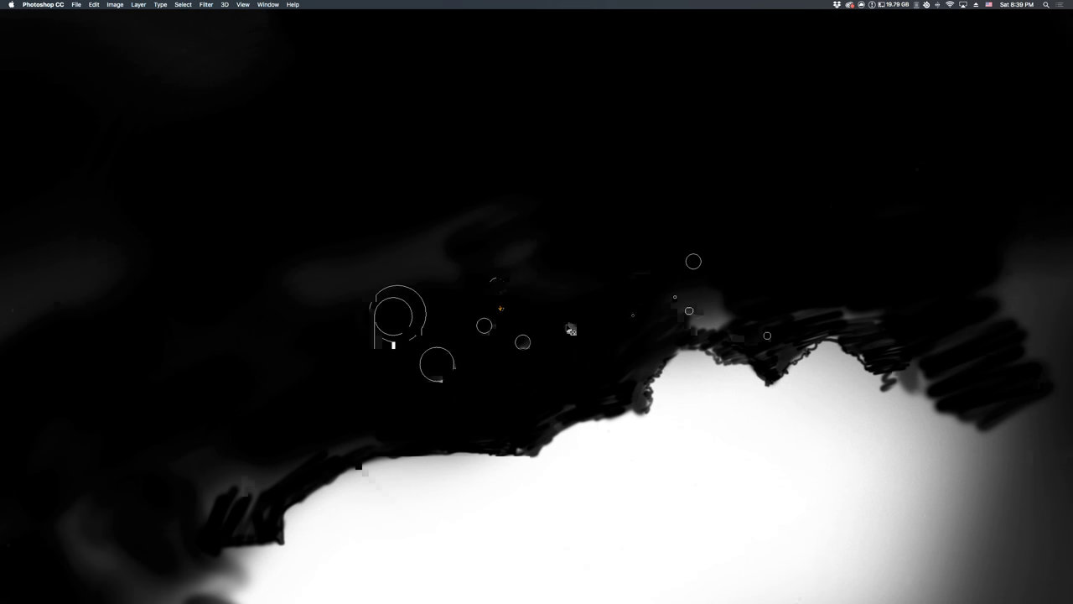
pyautogui.press('super+Tab')
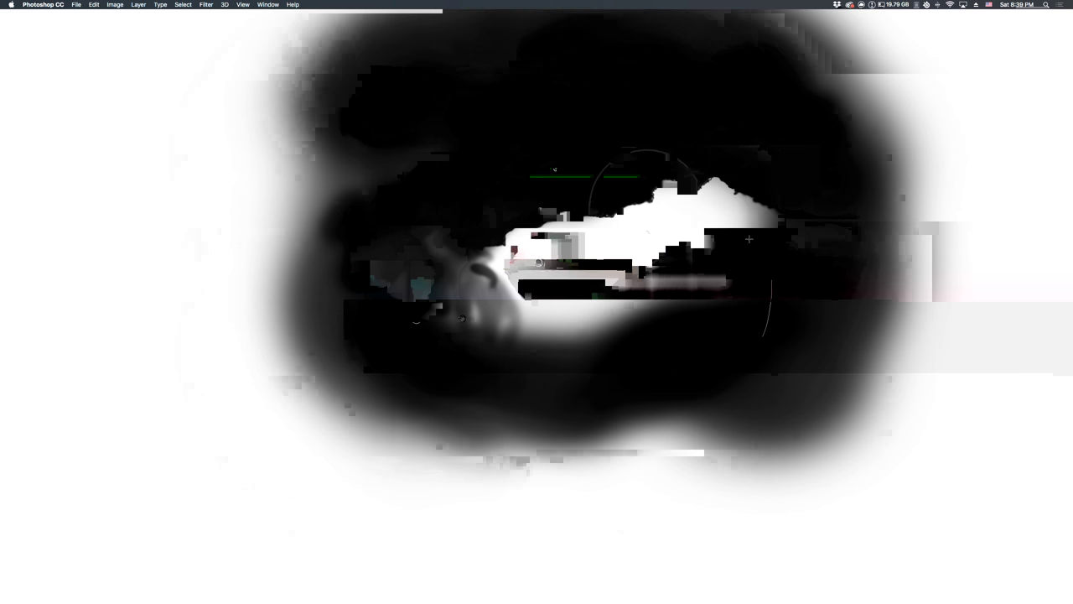
pyautogui.moveTo(749, 239); pyautogui.dragTo(751, 241)
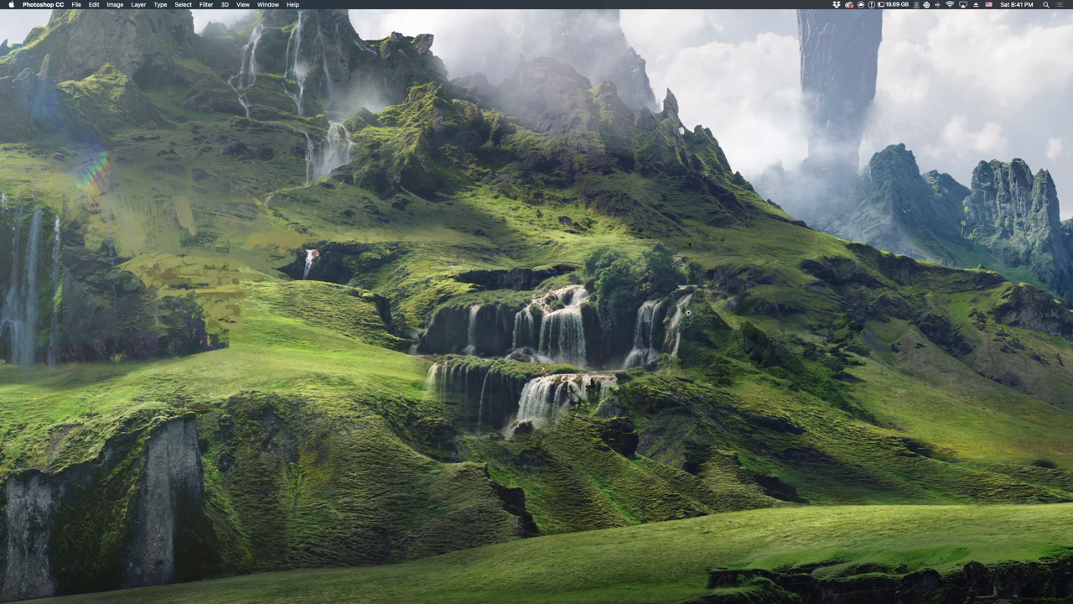
# Mask away the twin waterfalls to the right of the trees to uncover the green slope beneath them.
pyautogui.scroll(3, 687, 312)
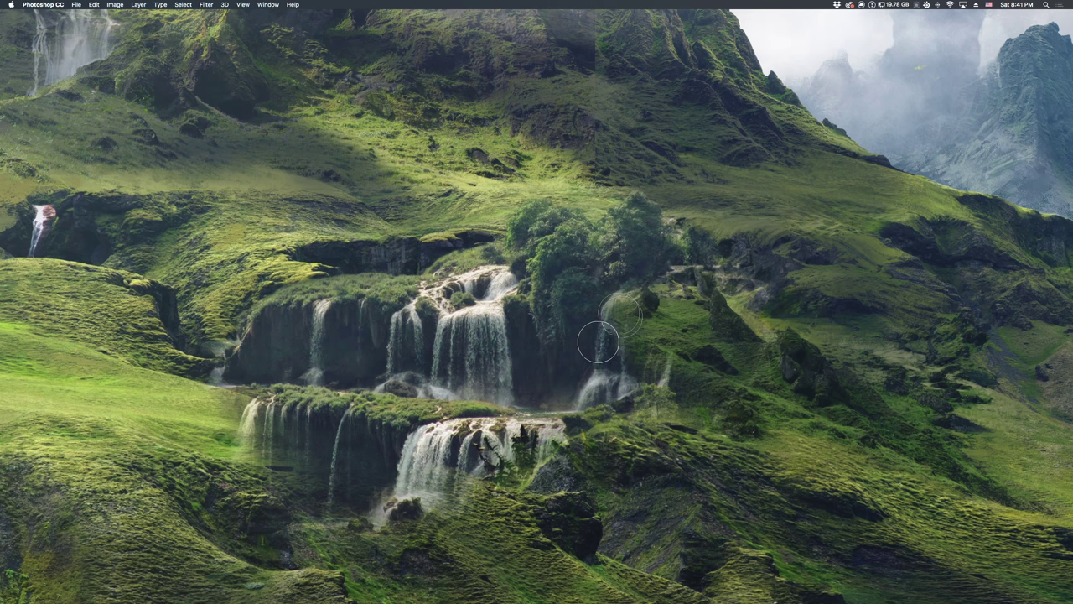
pyautogui.moveTo(683, 395)
pyautogui.mouseDown()
pyautogui.moveTo(584, 410)
pyautogui.moveTo(573, 355)
pyautogui.mouseUp()
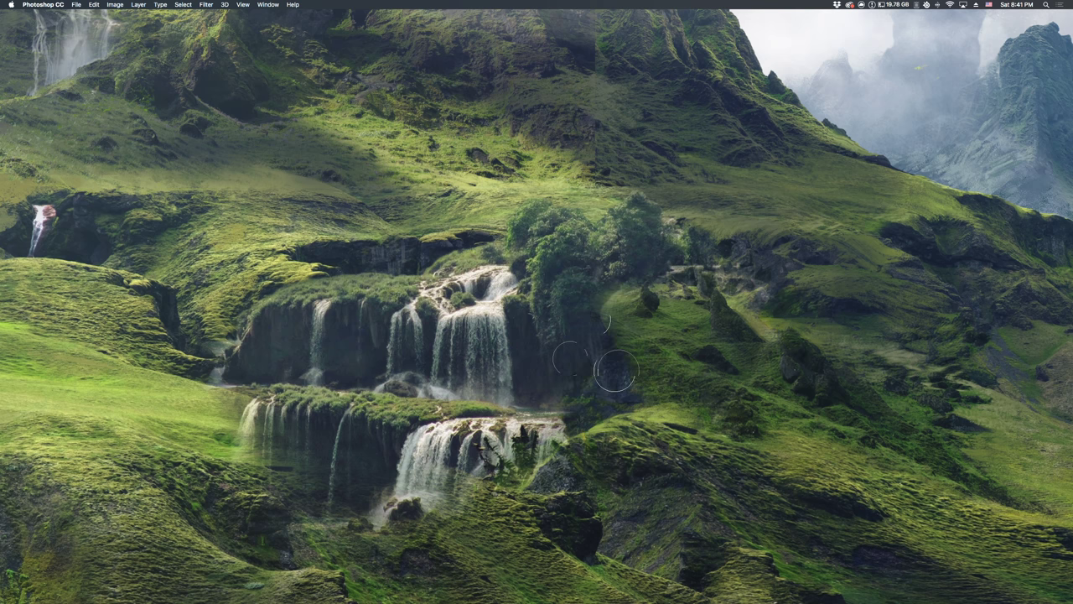
pyautogui.scroll(2, 616, 370)
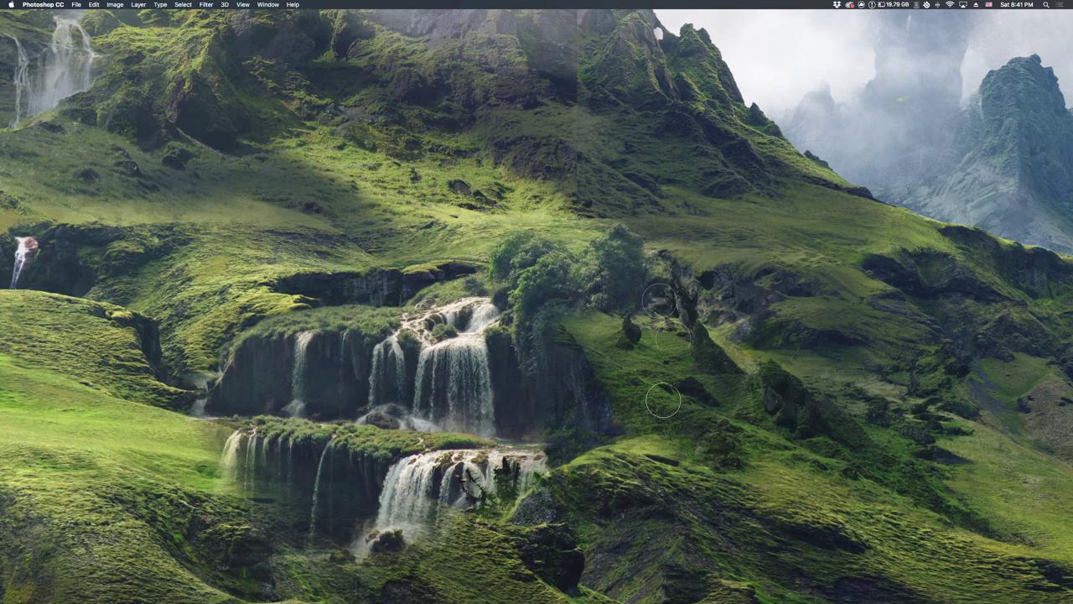
# Toggle the visibility of Layer 226 to compare the hillside with and without the composited cascades.
pyautogui.press('Tab')
pyautogui.click(845, 220)
pyautogui.click(847, 221)
pyautogui.click(848, 221)
pyautogui.click(847, 220)
pyautogui.click(847, 221)
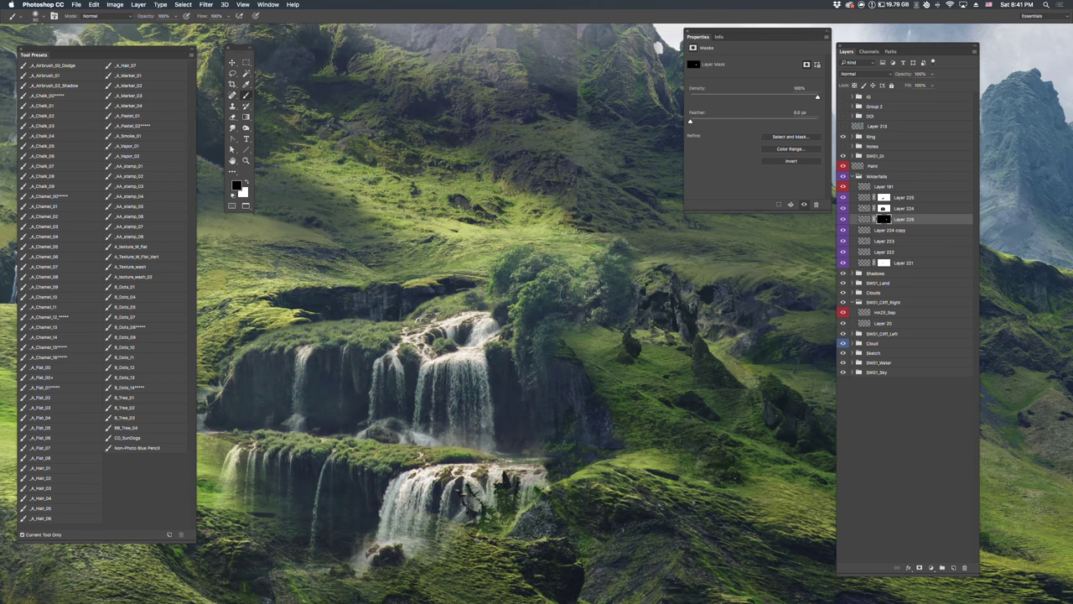
# Refine the mask around the right side of the trees and the cliff edge to blend them into the slope.
pyautogui.moveTo(587, 277); pyautogui.dragTo(624, 310)
pyautogui.press('z')
pyautogui.moveTo(728, 338)
pyautogui.mouseDown()
pyautogui.moveTo(658, 343)
pyautogui.moveTo(668, 342)
pyautogui.mouseUp()
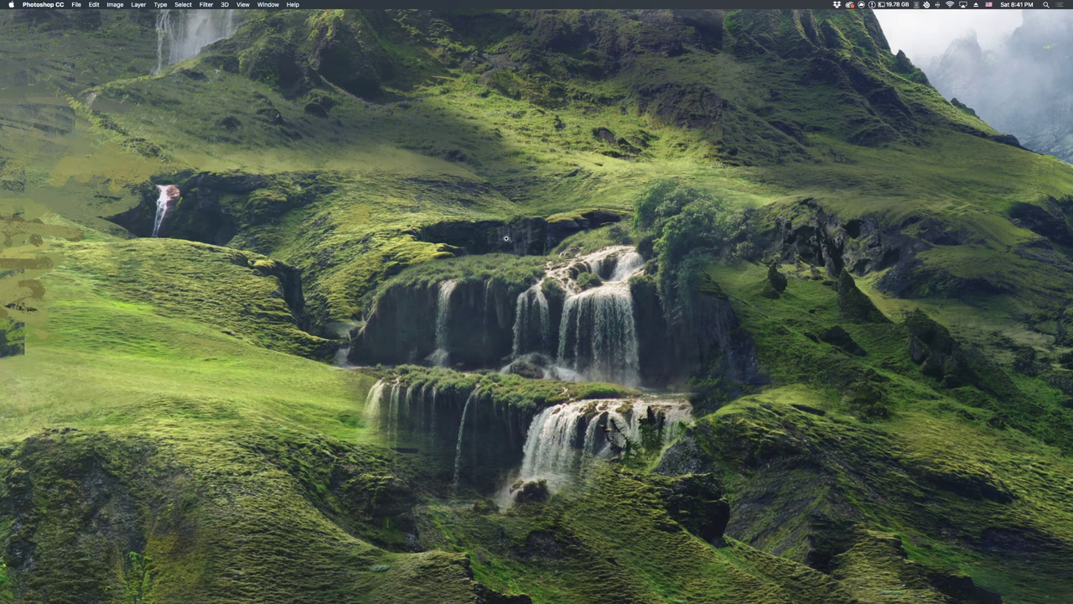
# Touch up the mask around the small stream between the mossy hill and the cascade cliff, and undo the last stroke.
pyautogui.moveTo(507, 238); pyautogui.dragTo(531, 248)
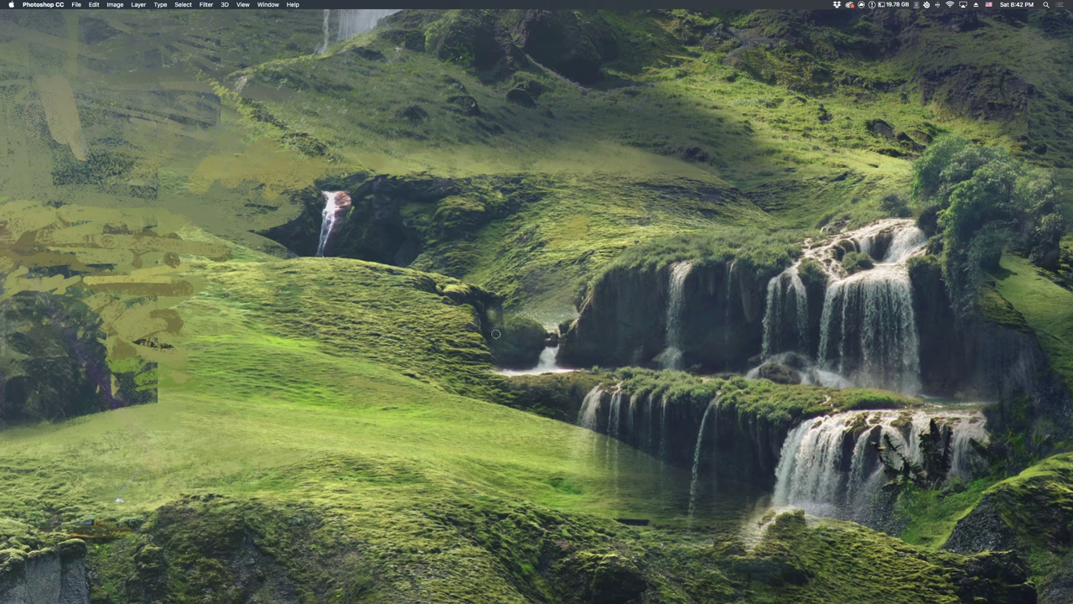
pyautogui.moveTo(495, 334); pyautogui.dragTo(491, 313)
pyautogui.press('super+z')
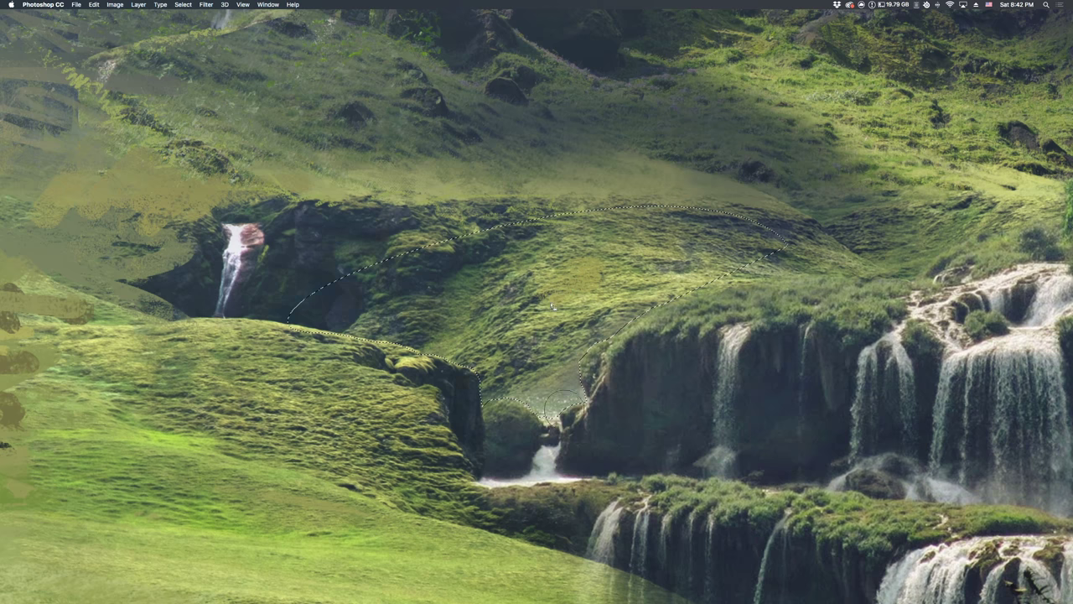
# Switch to ViewNX-i to study the mist in the waterfall reference photos, and return to Photoshop.
pyautogui.press('super+Tab')
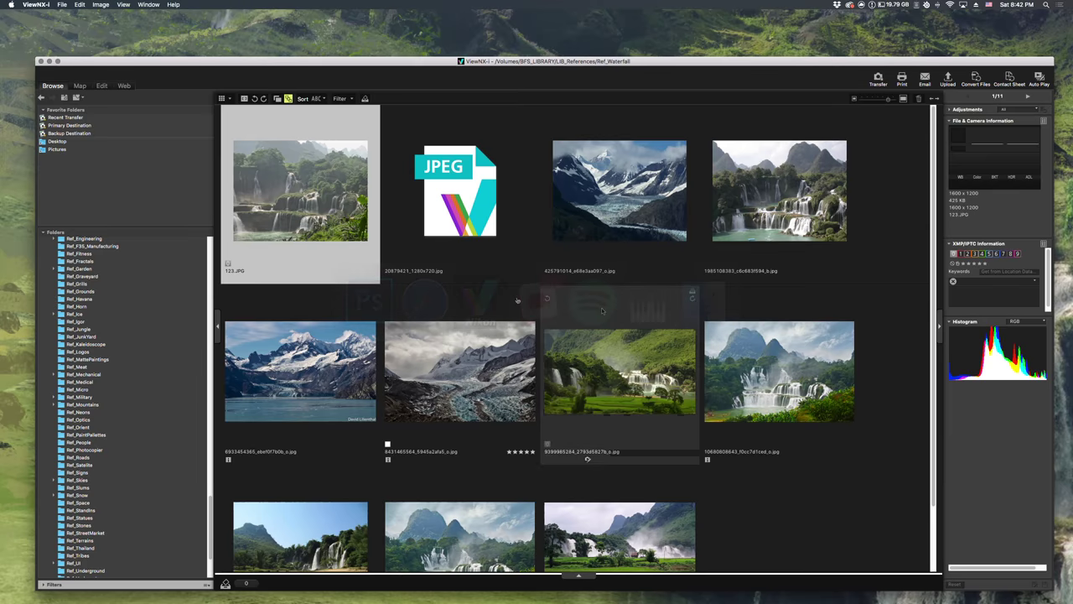
pyautogui.doubleClick(710, 345)
pyautogui.press('super+Tab')
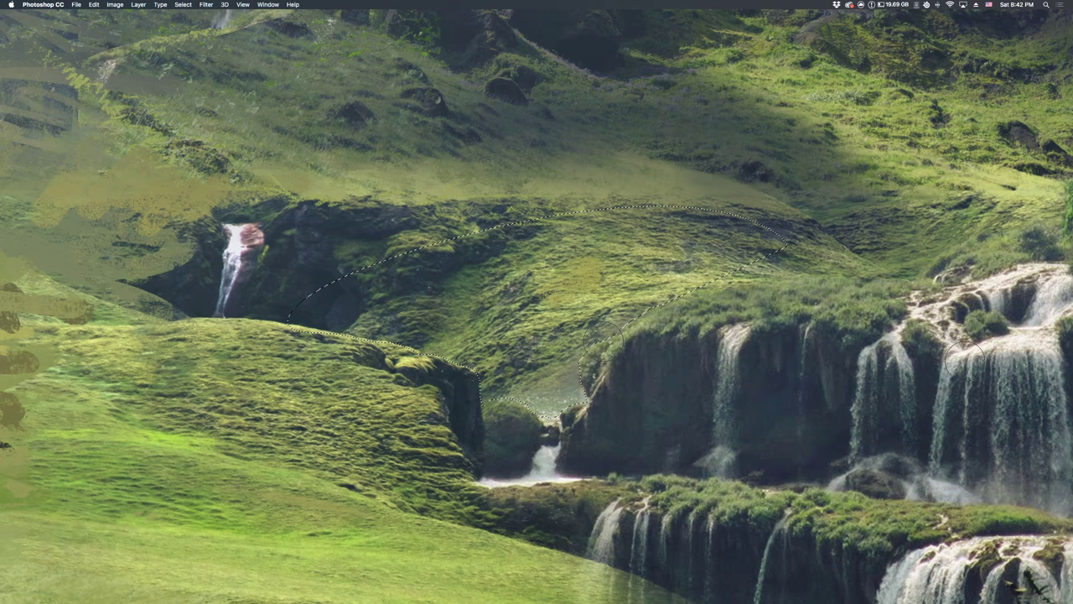
# Sample a pale colour from the waterfall and paint soft mist in the selected valley behind the small stream.
pyautogui.keyDown('alt'); pyautogui.click(973, 352); pyautogui.keyUp('alt')
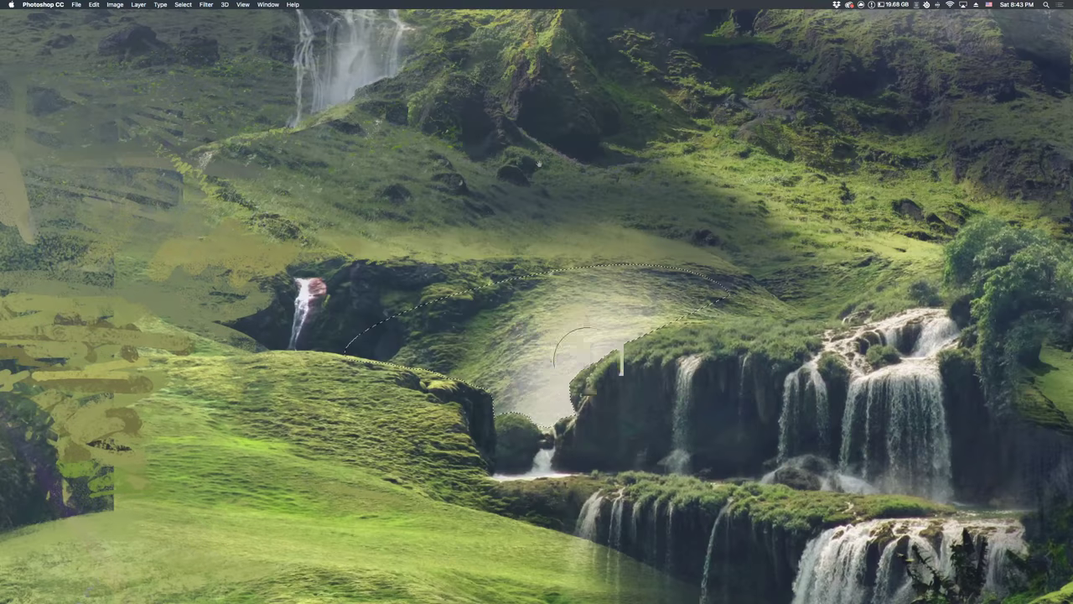
pyautogui.moveTo(553, 391); pyautogui.dragTo(575, 334)
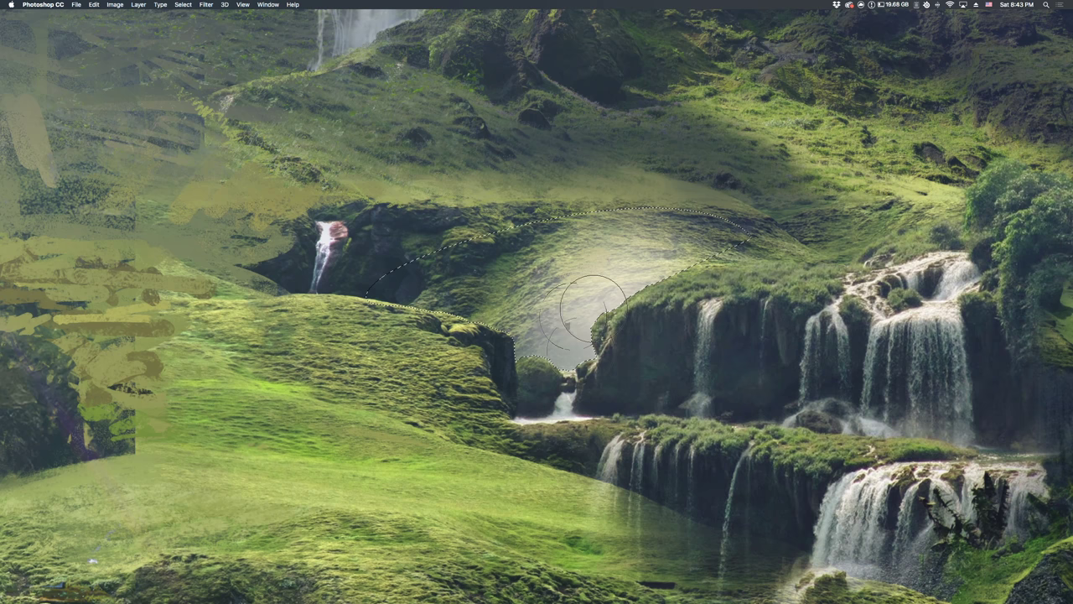
pyautogui.scroll(-4, 591, 297)
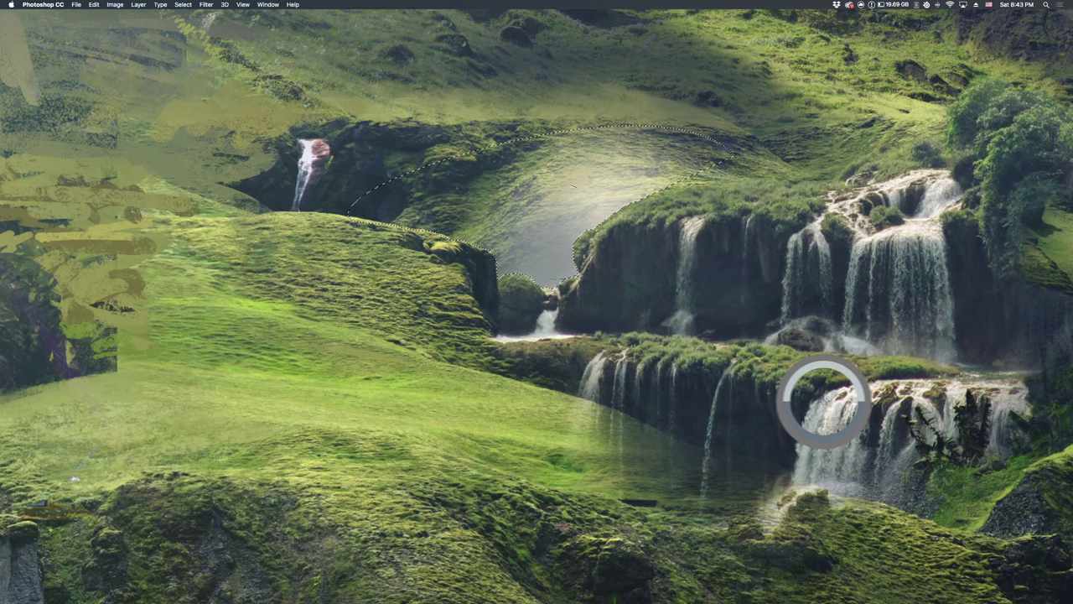
pyautogui.moveTo(587, 219); pyautogui.dragTo(571, 260)
pyautogui.rightClick(571, 260)
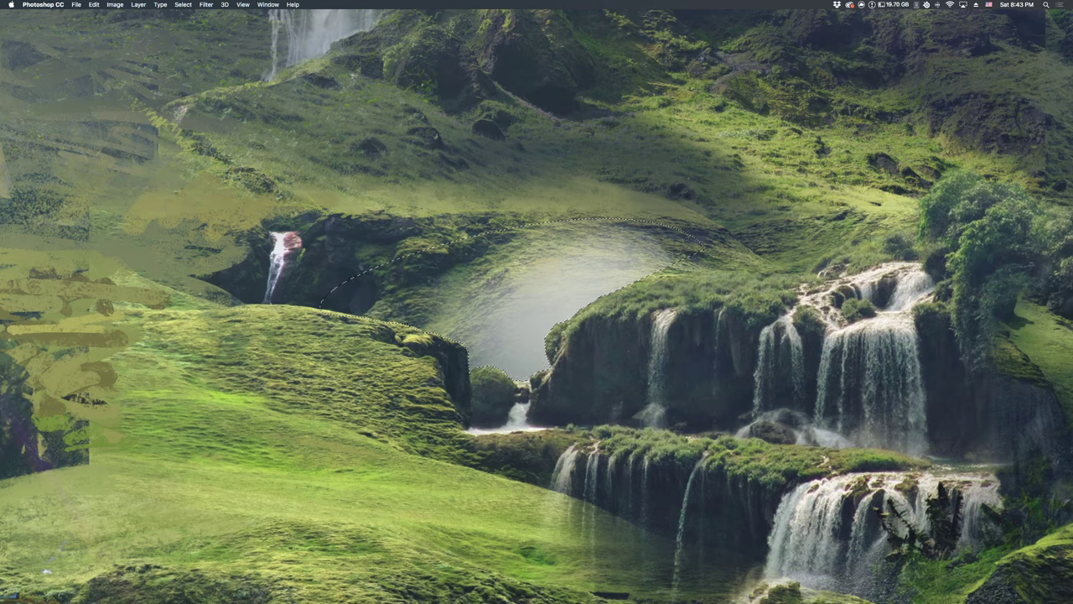
pyautogui.press('super+d')
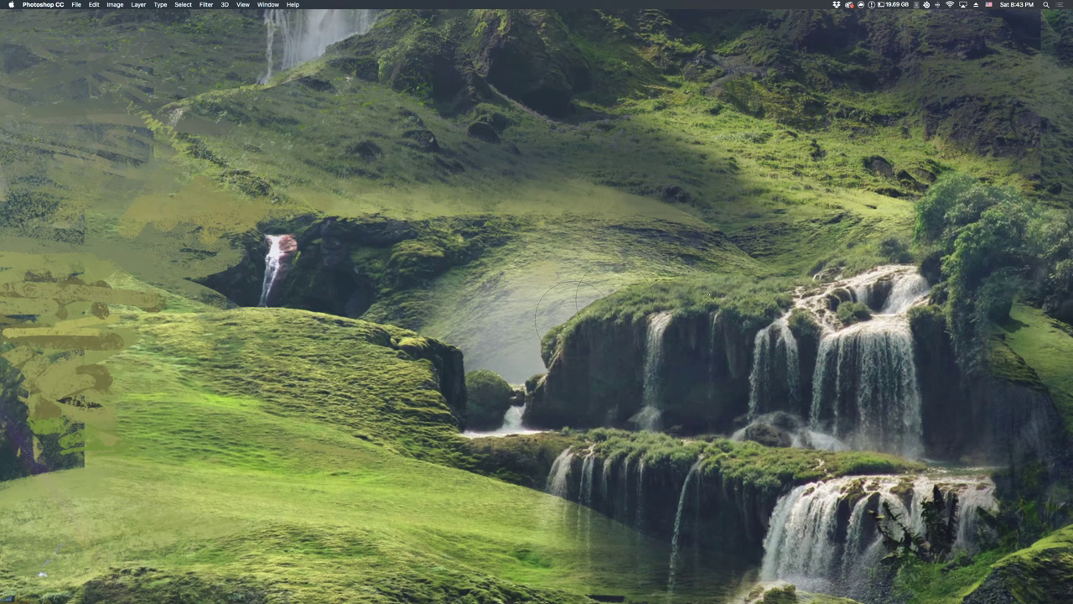
pyautogui.moveTo(711, 295); pyautogui.dragTo(719, 292)
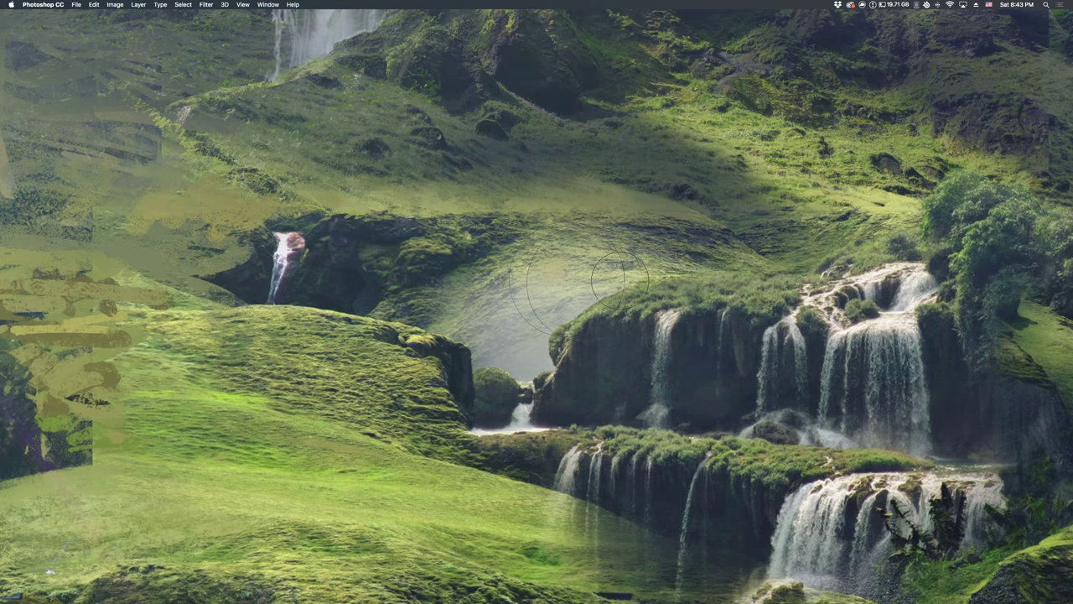
# Switch to Safari to view the Gumroad store page, and return to the painting in Photoshop.
pyautogui.press('super+Tab')
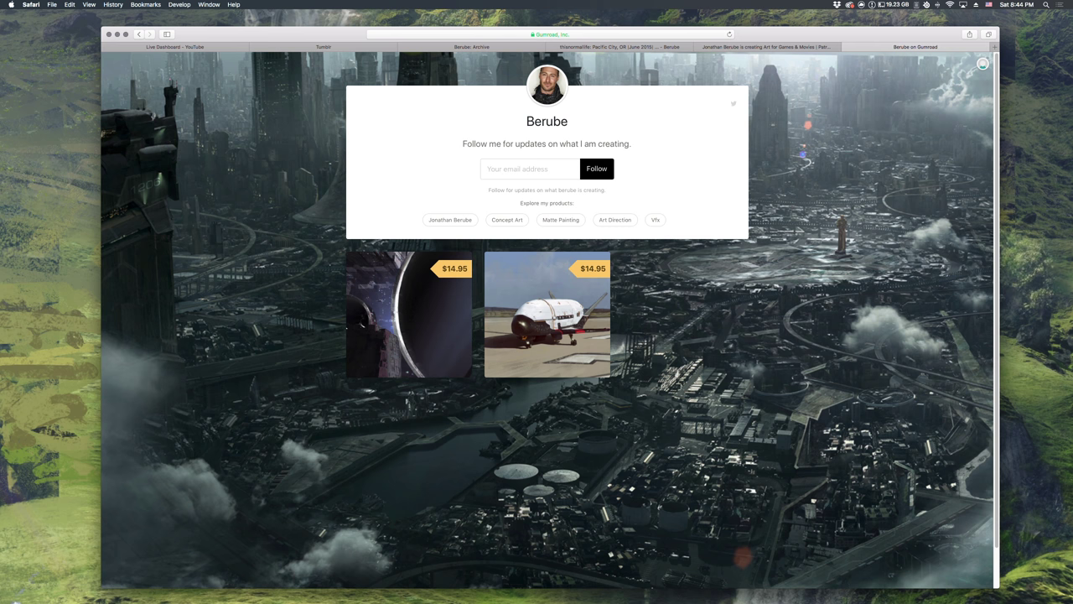
pyautogui.press('super+Tab')
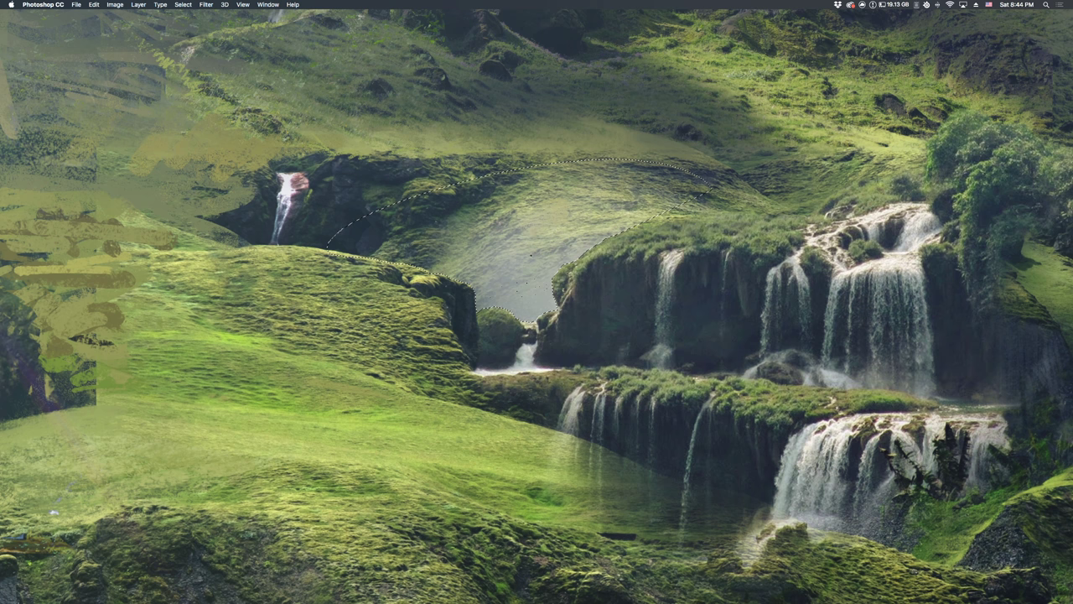
# Build up brighter mist at the base of the valley, just above the small stream.
pyautogui.moveTo(527, 284); pyautogui.dragTo(530, 309)
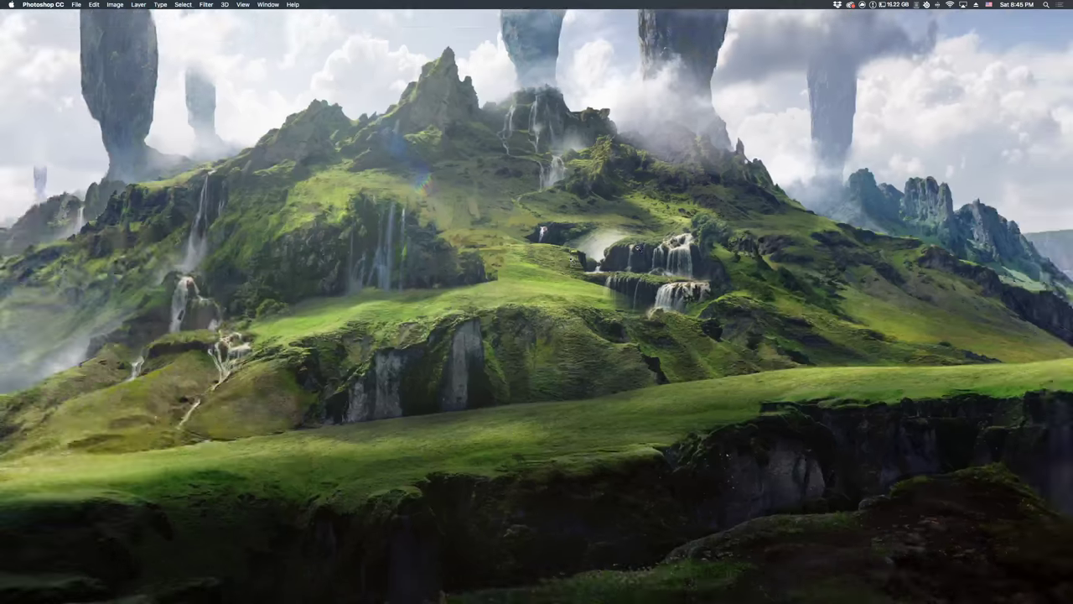
pyautogui.scroll(5, 586, 255)
pyautogui.moveTo(587, 258); pyautogui.dragTo(572, 279)
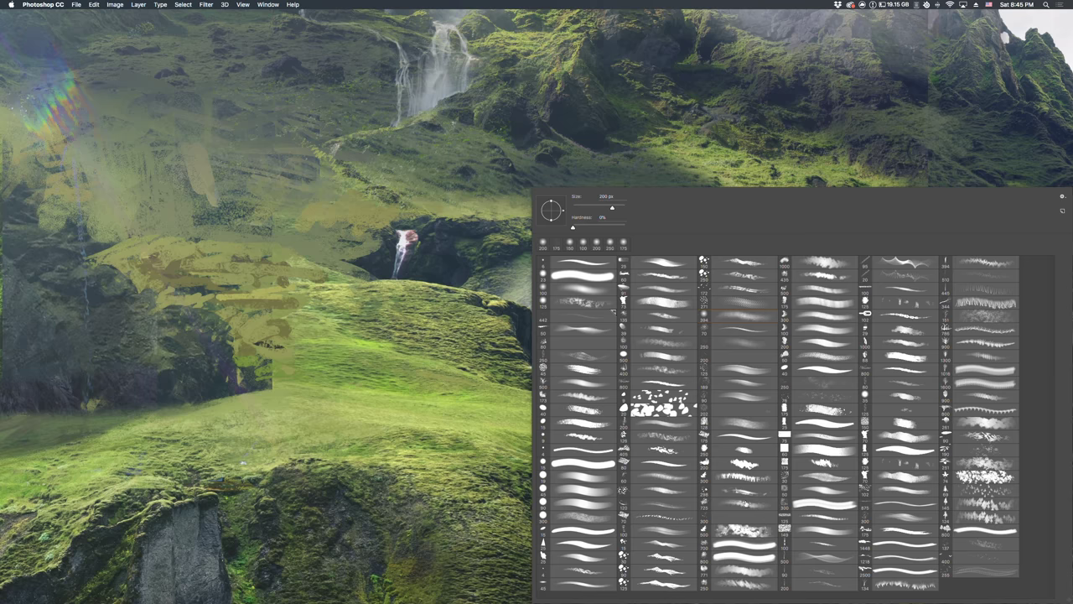
# Choose a textured brush preset and break up the valley mist into wispy spray, undoing the last stroke.
pyautogui.doubleClick(654, 298)
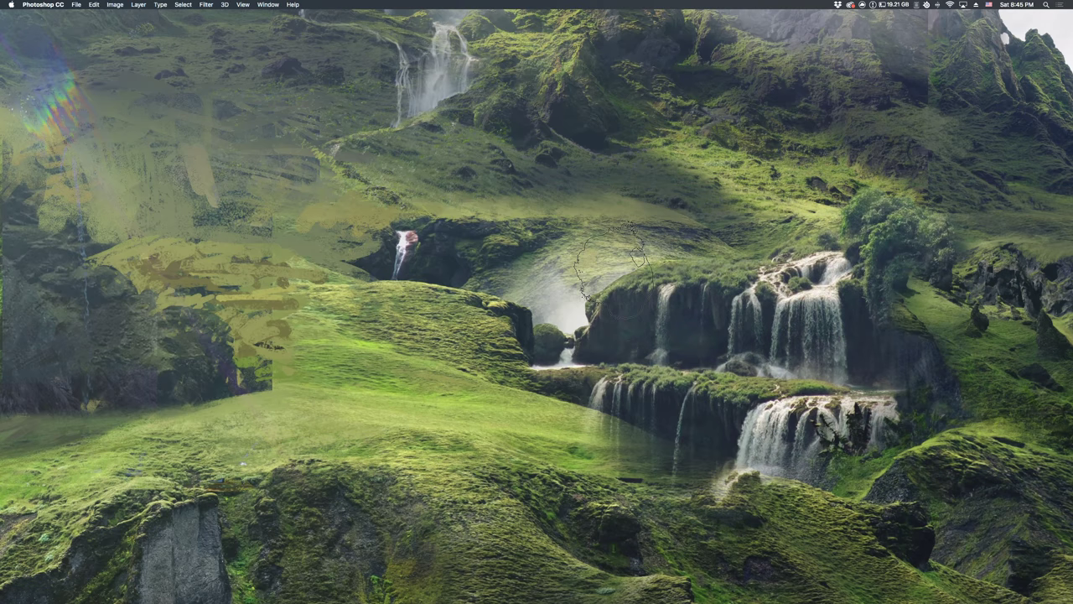
pyautogui.rightClick(610, 264)
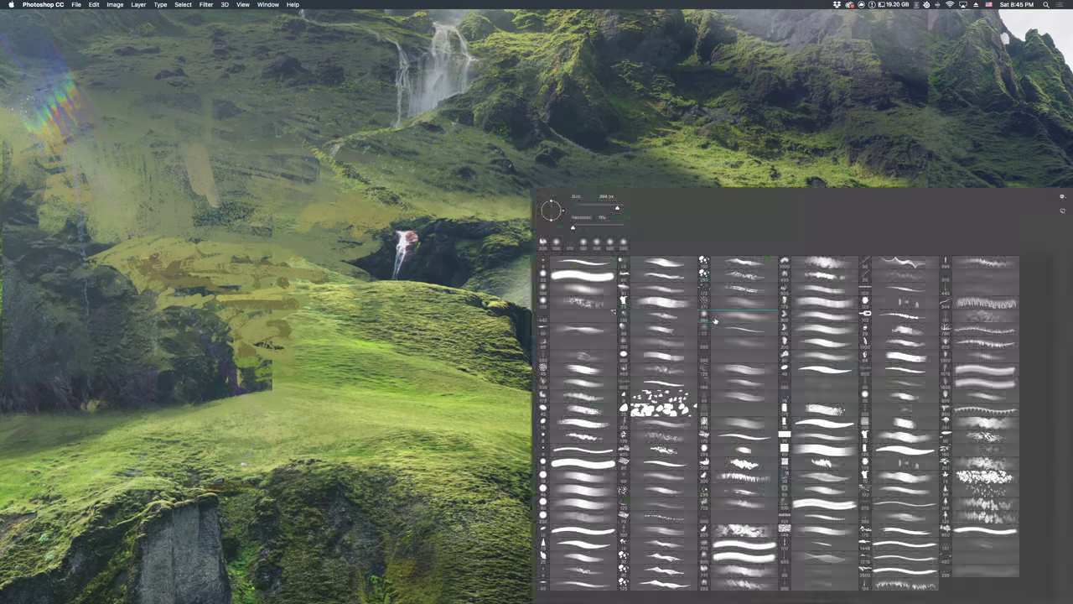
pyautogui.press('Return')
pyautogui.moveTo(603, 306)
pyautogui.mouseDown()
pyautogui.moveTo(618, 310)
pyautogui.moveTo(642, 266)
pyautogui.moveTo(619, 287)
pyautogui.mouseUp()
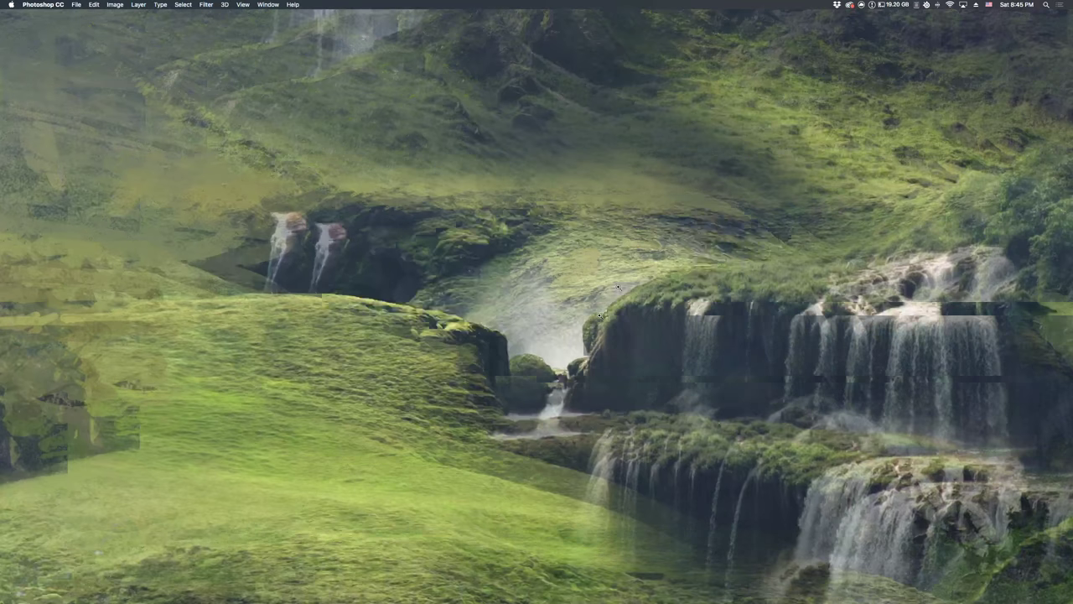
pyautogui.press('super+z')
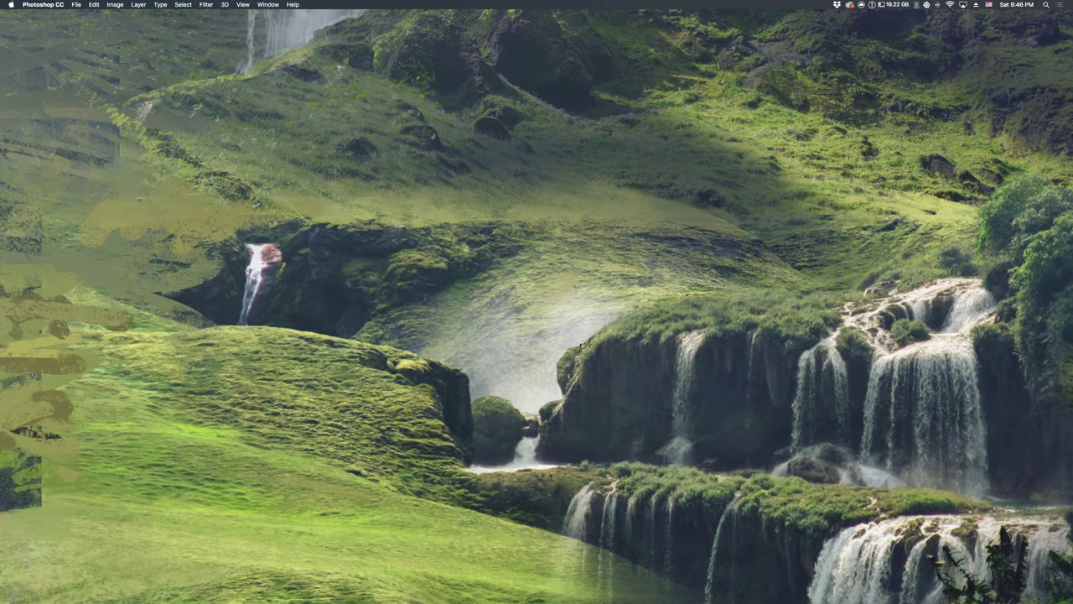
# Refine the mist along the grassy edge of the cascade cliff with small strokes.
pyautogui.moveTo(592, 349); pyautogui.dragTo(591, 348)
pyautogui.scroll(3, 559, 388)
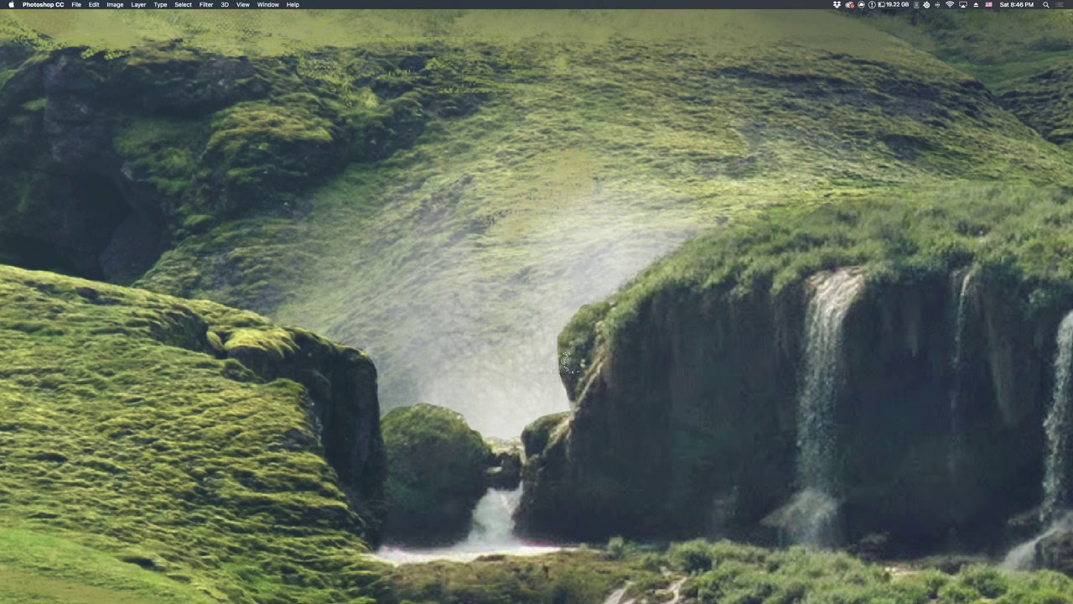
pyautogui.moveTo(589, 383); pyautogui.dragTo(585, 383)
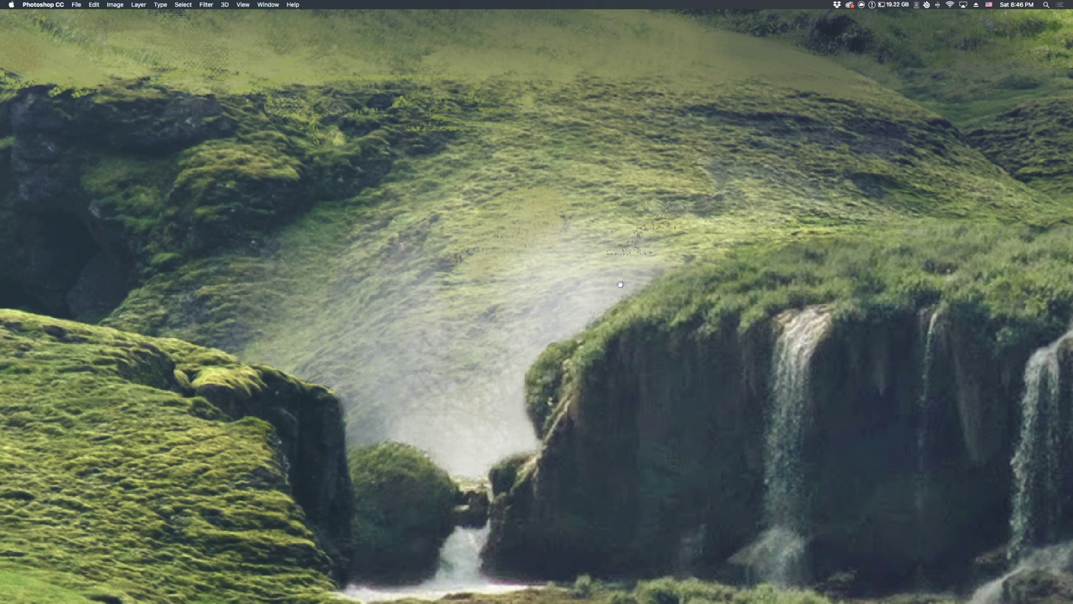
pyautogui.moveTo(686, 266); pyautogui.dragTo(632, 257)
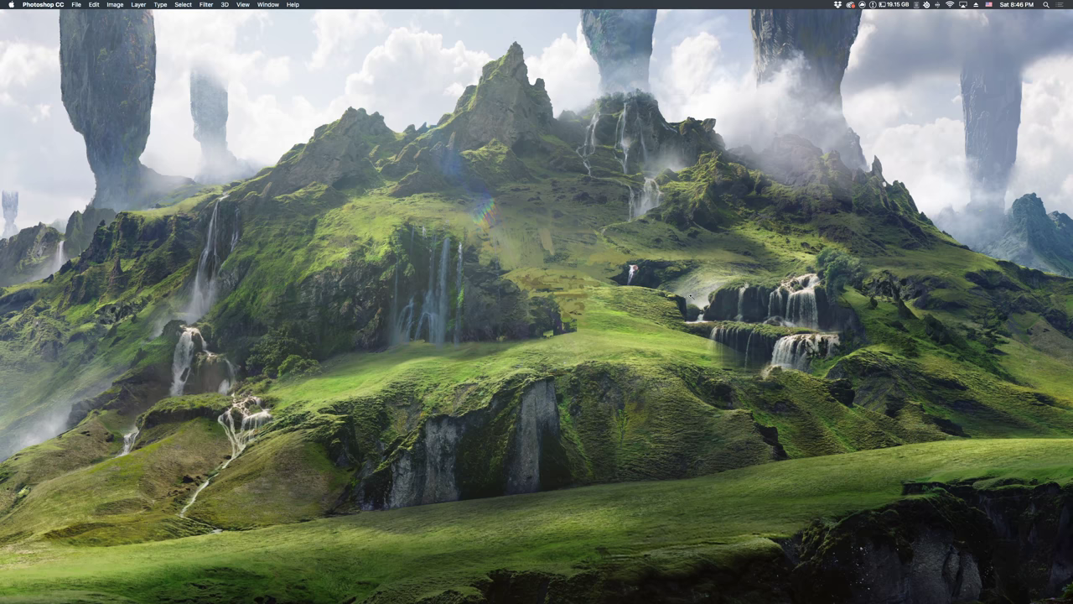
# Mask the base of the lower waterfalls along the grassy ridge so the foreground hill overlaps them with a clean edge.
pyautogui.scroll(5, 688, 294)
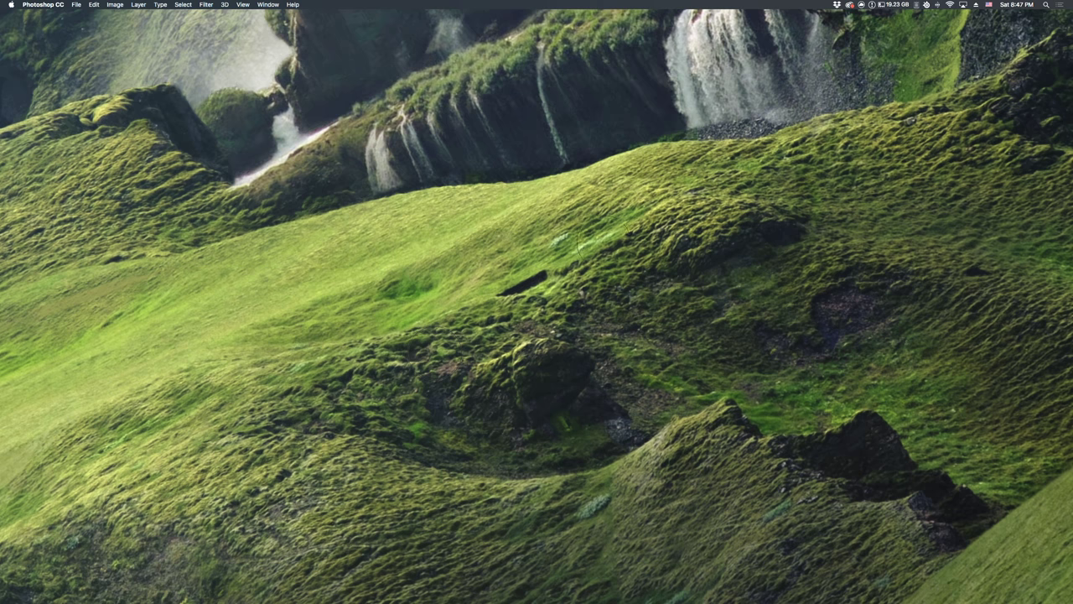
pyautogui.moveTo(752, 230); pyautogui.dragTo(603, 391)
pyautogui.press('Escape')
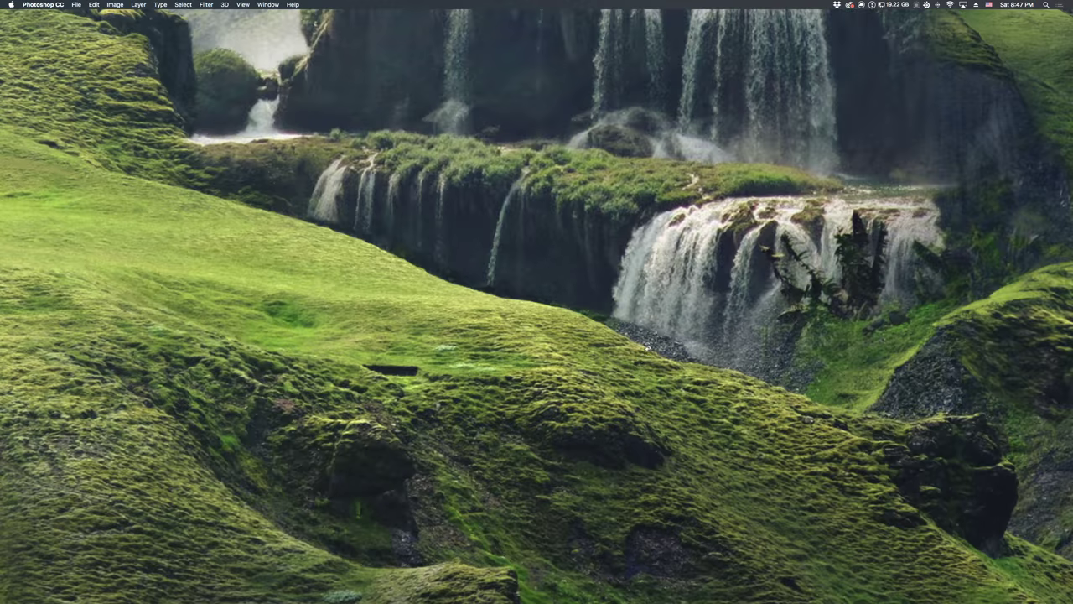
pyautogui.press('super+0')
pyautogui.moveTo(572, 320); pyautogui.dragTo(589, 309)
pyautogui.press('Tab')
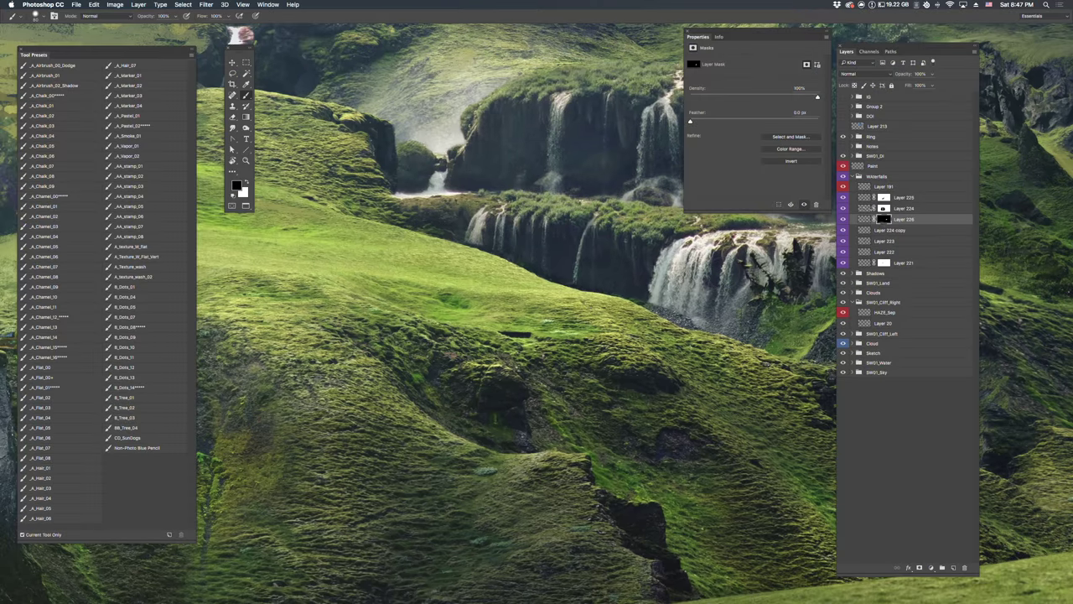
# Examine the lower cascades' layer mask on its own and try a dab along the grassy ridge, undoing it.
pyautogui.keyDown('alt'); pyautogui.click(884, 219); pyautogui.keyUp('alt')
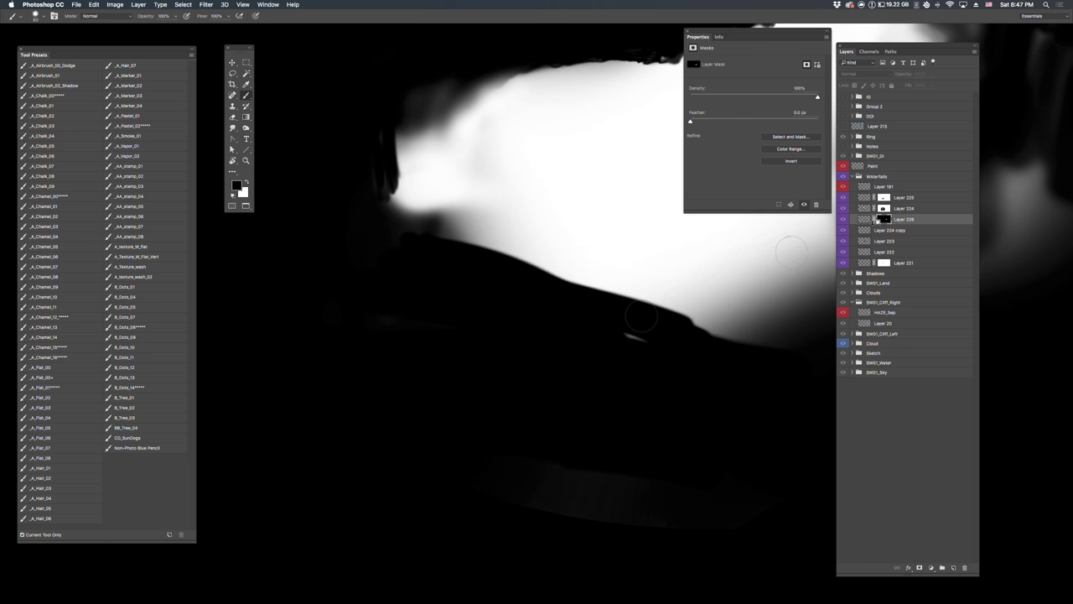
pyautogui.hotkey('alt', '\\')
pyautogui.press('Tab')
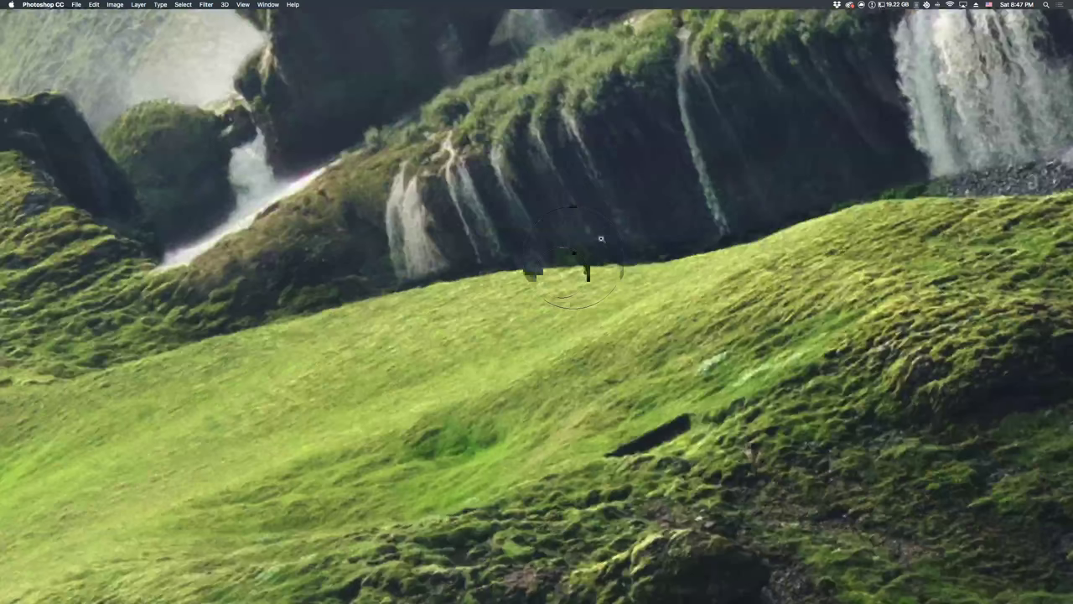
pyautogui.click(574, 257)
pyautogui.press('super+z')
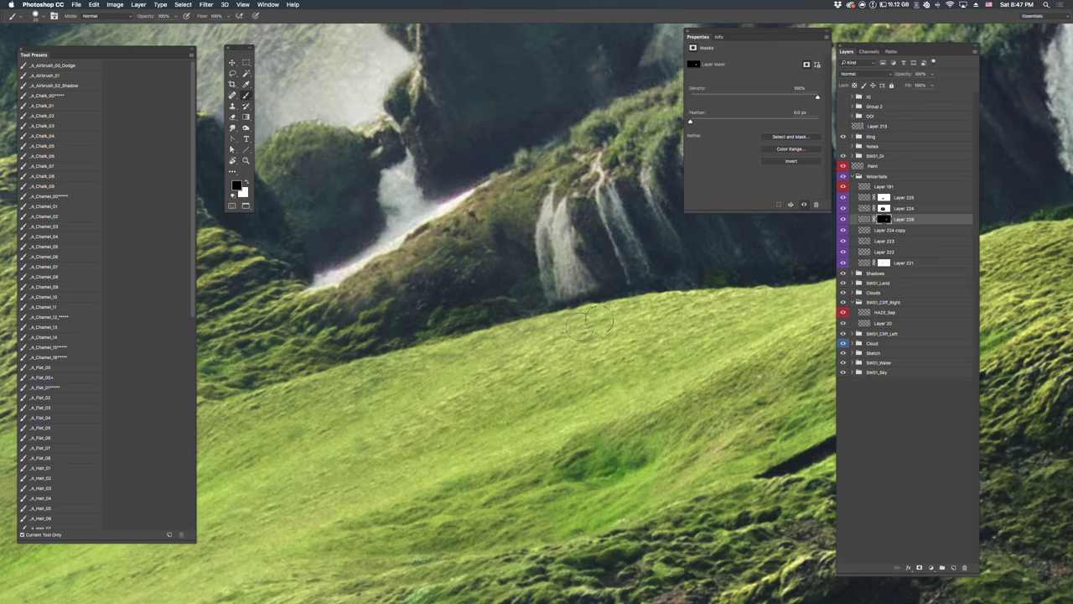
# Look over the open reference photo sheet and close it to return to the matte painting.
pyautogui.press('super+grave')
pyautogui.press('super+w')
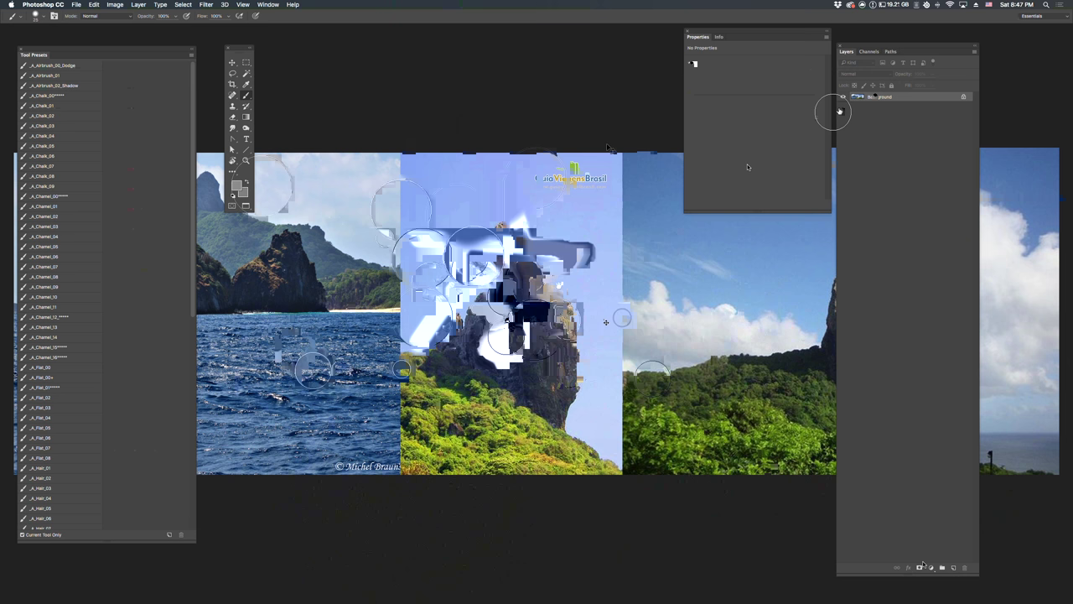
pyautogui.press('c')
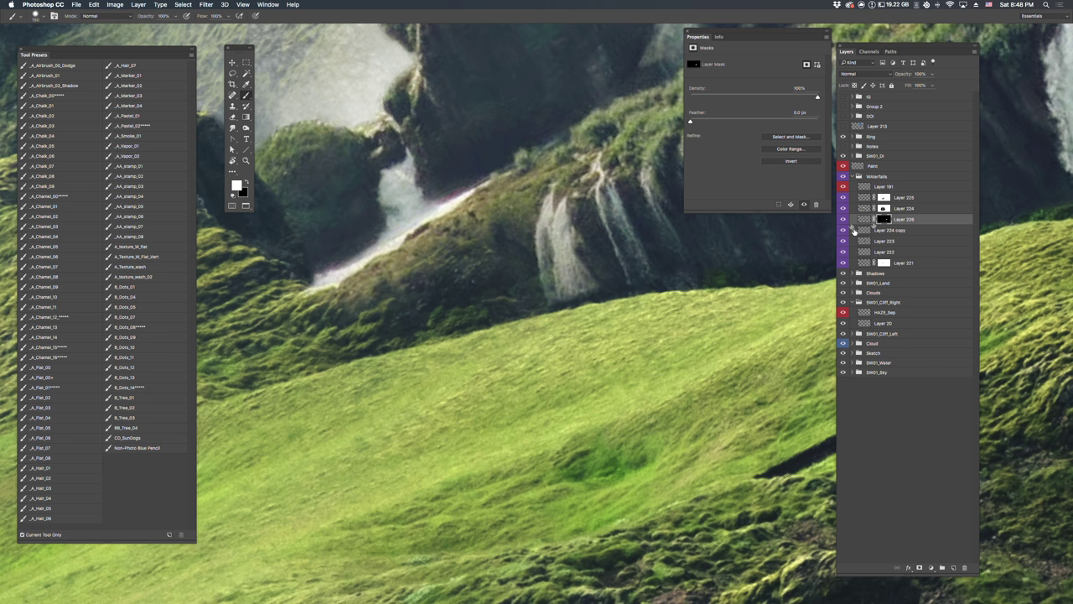
# Paint on the layer mask to extend the small lower cascades down to the grassy ridge.
pyautogui.press('x')
pyautogui.moveTo(620, 310)
pyautogui.mouseDown()
pyautogui.moveTo(575, 285)
pyautogui.moveTo(575, 302)
pyautogui.moveTo(580, 263)
pyautogui.moveTo(533, 277)
pyautogui.moveTo(586, 289)
pyautogui.mouseUp()
pyautogui.press('x')
pyautogui.press('[')
pyautogui.moveTo(671, 309); pyautogui.dragTo(619, 293)
pyautogui.moveTo(677, 268)
pyautogui.mouseDown()
pyautogui.moveTo(712, 295)
pyautogui.moveTo(651, 285)
pyautogui.mouseUp()
pyautogui.press('space')
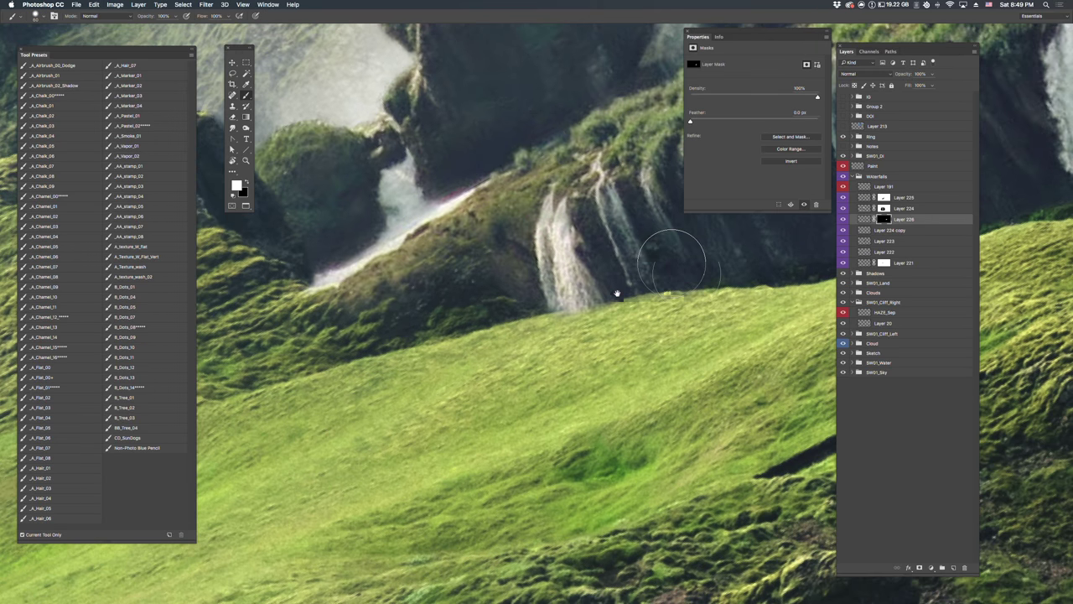
# Trim the mask along the ridge crest with a smaller brush so the grass cleanly overlaps the feet of the small cascades.
pyautogui.moveTo(617, 293); pyautogui.dragTo(576, 305)
pyautogui.press('x')
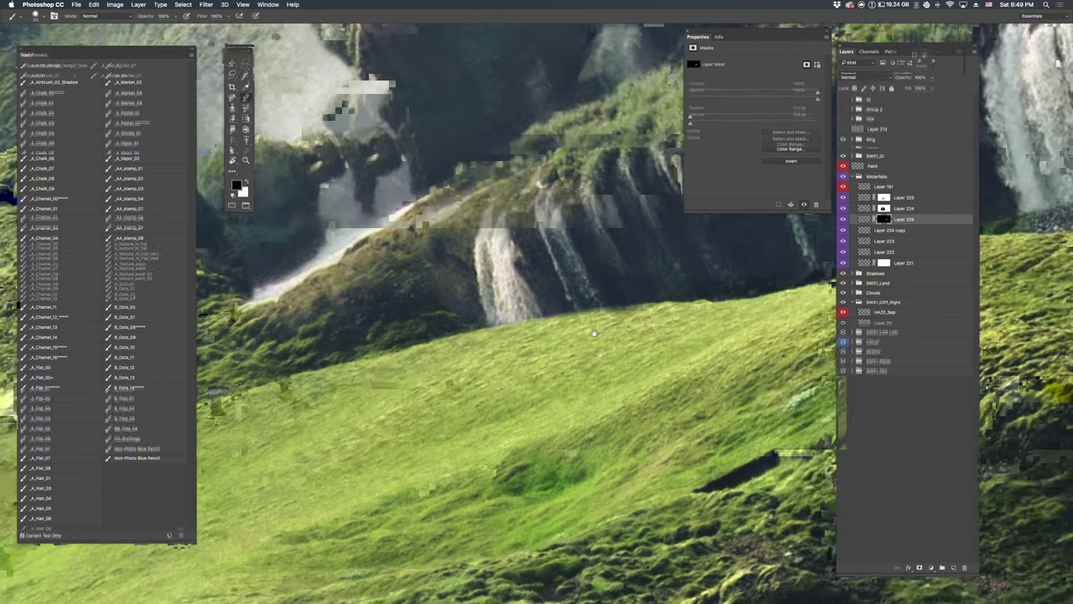
pyautogui.moveTo(638, 324); pyautogui.dragTo(651, 325)
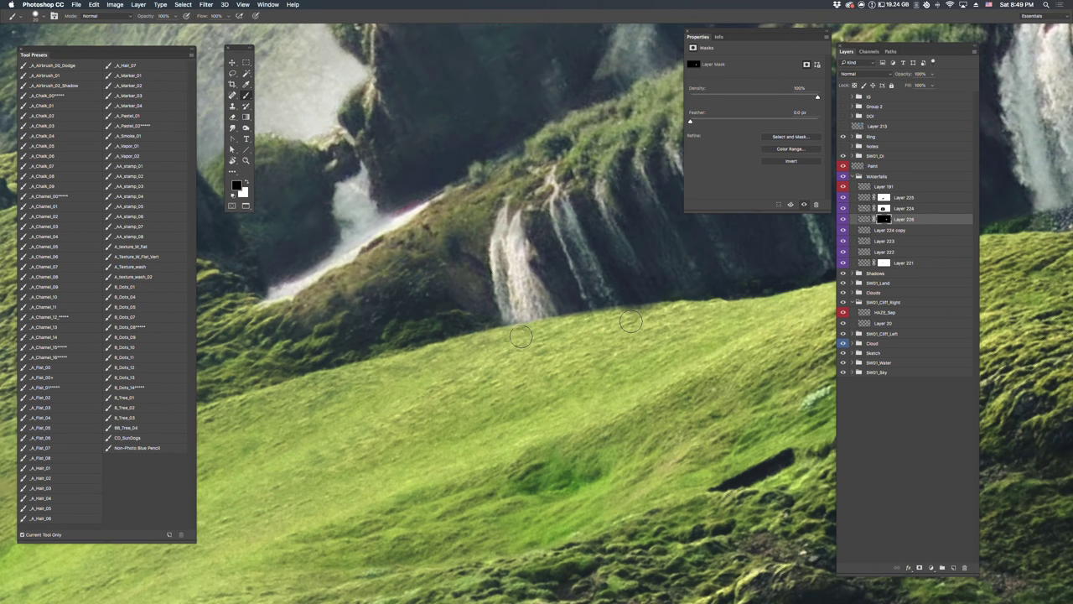
pyautogui.press('Tab')
pyautogui.moveTo(691, 279); pyautogui.dragTo(492, 321)
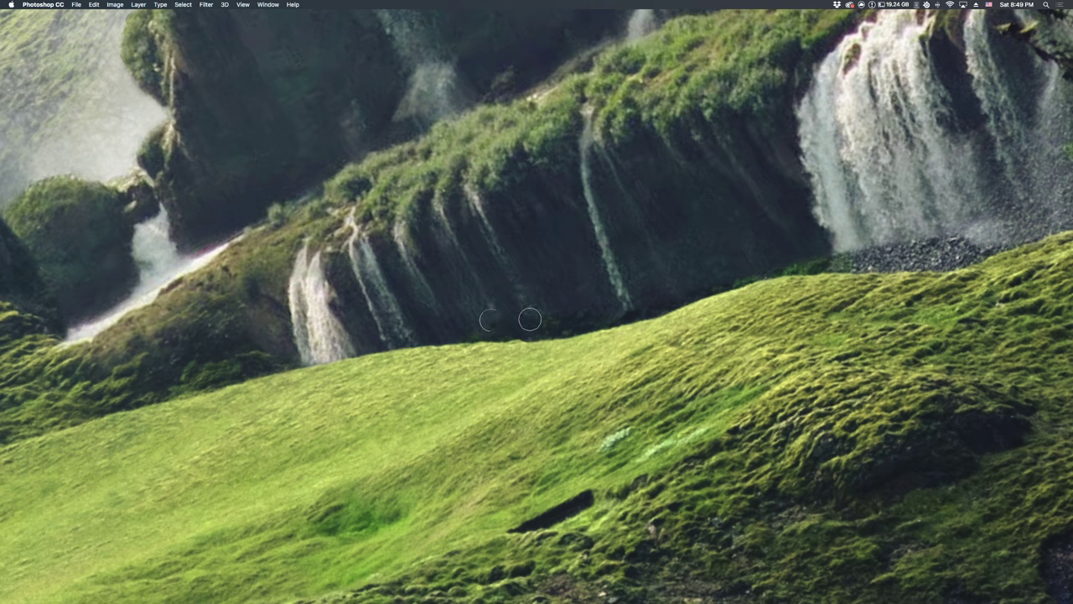
pyautogui.moveTo(665, 305); pyautogui.dragTo(594, 319)
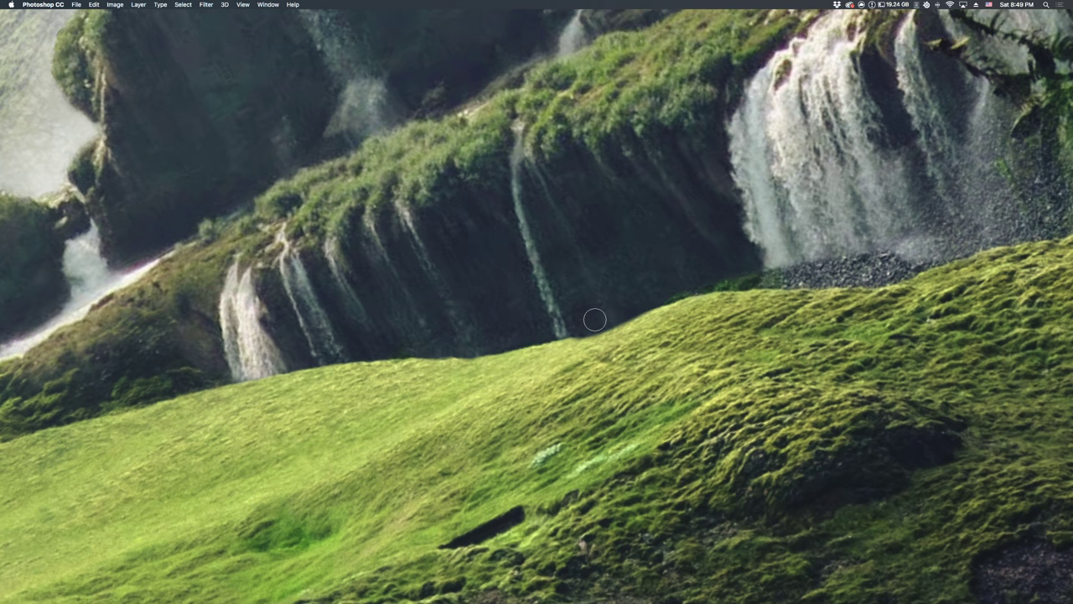
# Mask the dark cliff base beside the large lower waterfall so the green shrubs show through just above the ridge.
pyautogui.press('[')
pyautogui.press('[')
pyautogui.press('[')
pyautogui.hscroll(4, 702, 285)
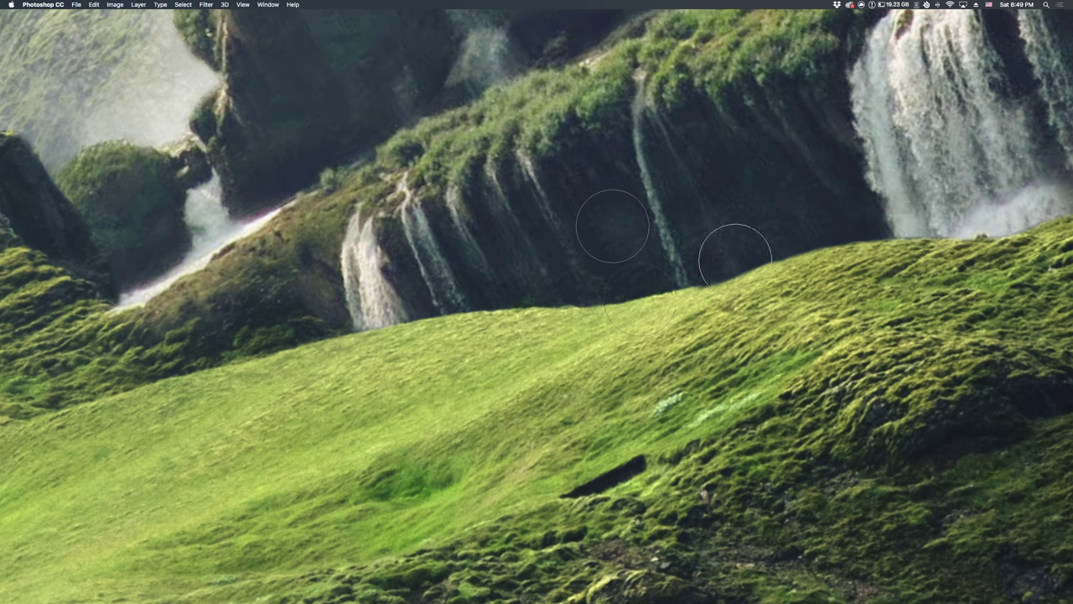
pyautogui.click(855, 210)
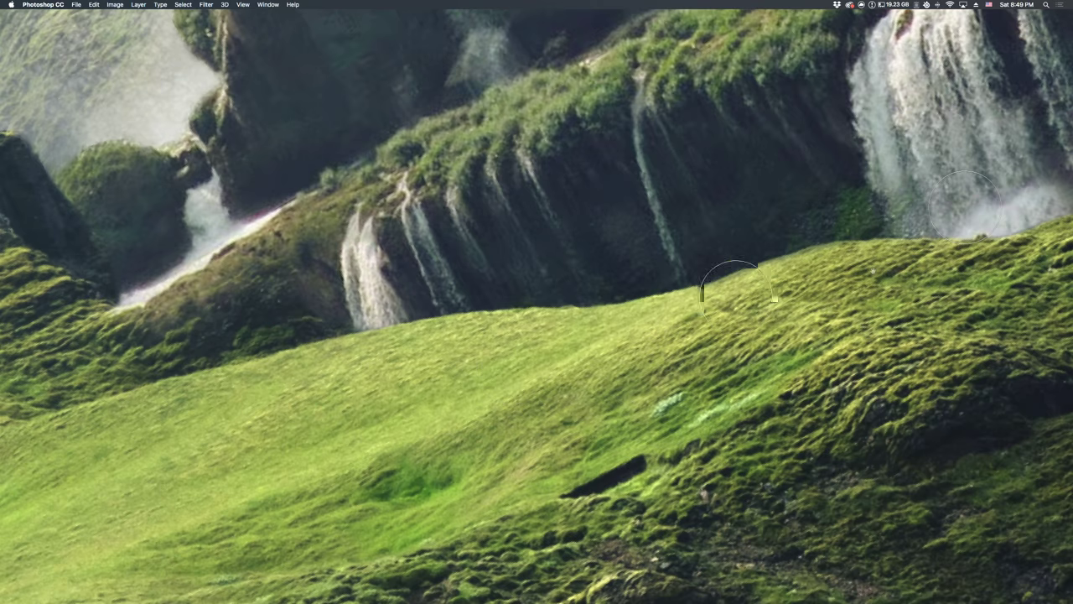
pyautogui.moveTo(436, 344); pyautogui.dragTo(536, 360)
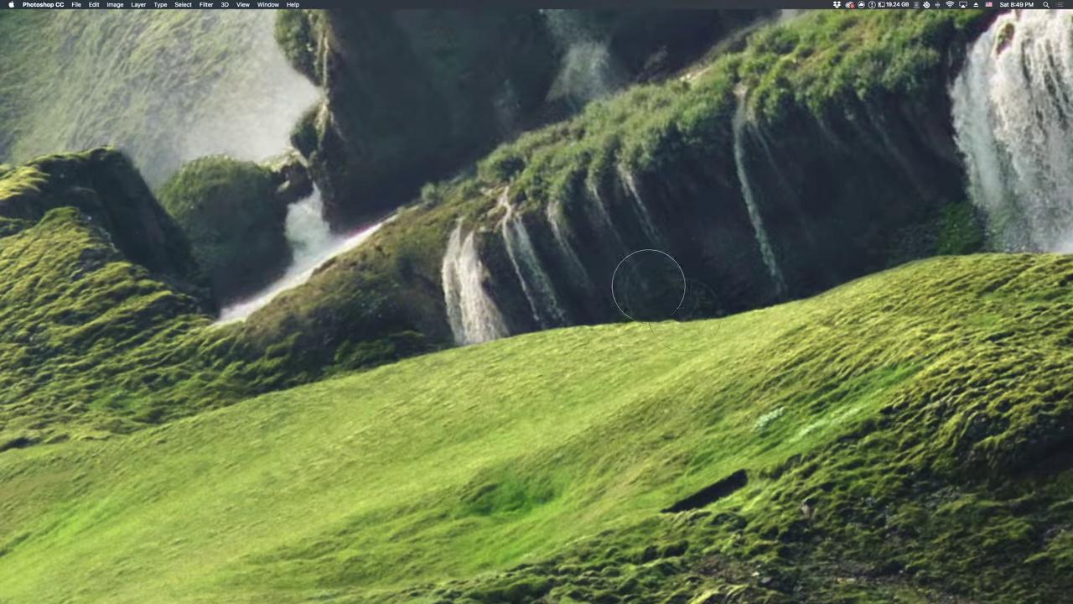
pyautogui.moveTo(649, 285); pyautogui.dragTo(175, 374)
# Examine how the masked waterfalls sit within the whole landscape and up close around the two cascade tiers.
pyautogui.press('r')
pyautogui.press('Escape')
pyautogui.moveTo(822, 275); pyautogui.dragTo(592, 251)
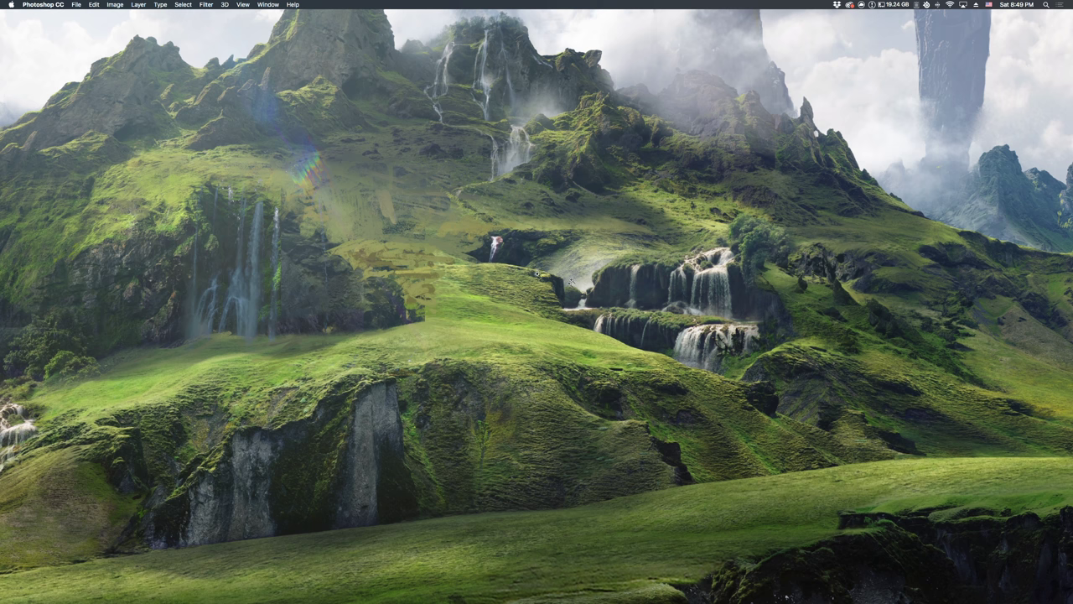
pyautogui.moveTo(535, 221); pyautogui.dragTo(623, 301)
pyautogui.moveTo(833, 398); pyautogui.dragTo(688, 290)
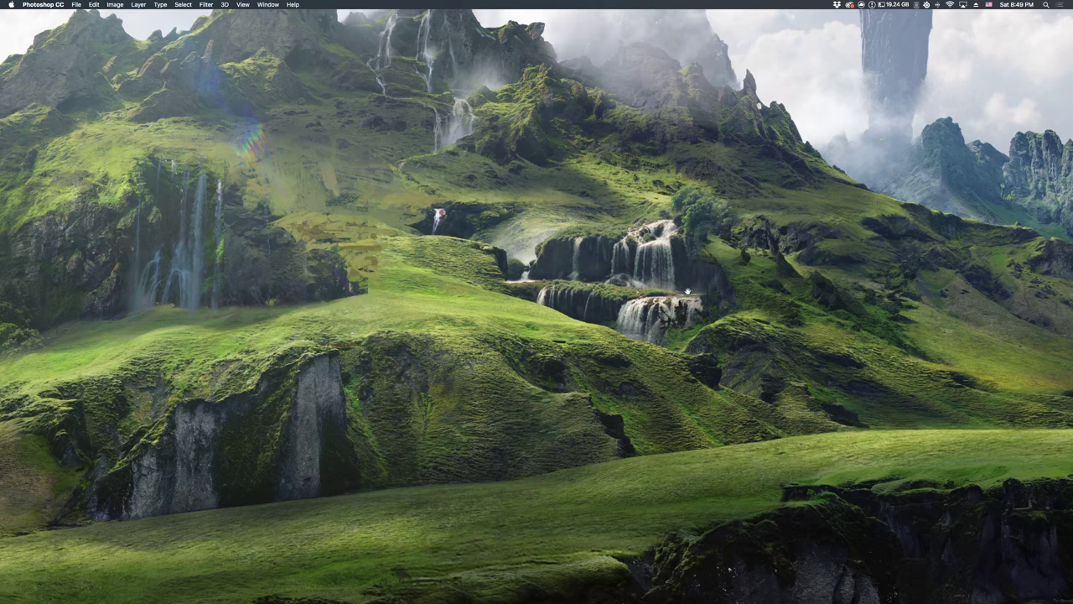
pyautogui.scroll(5, 688, 291)
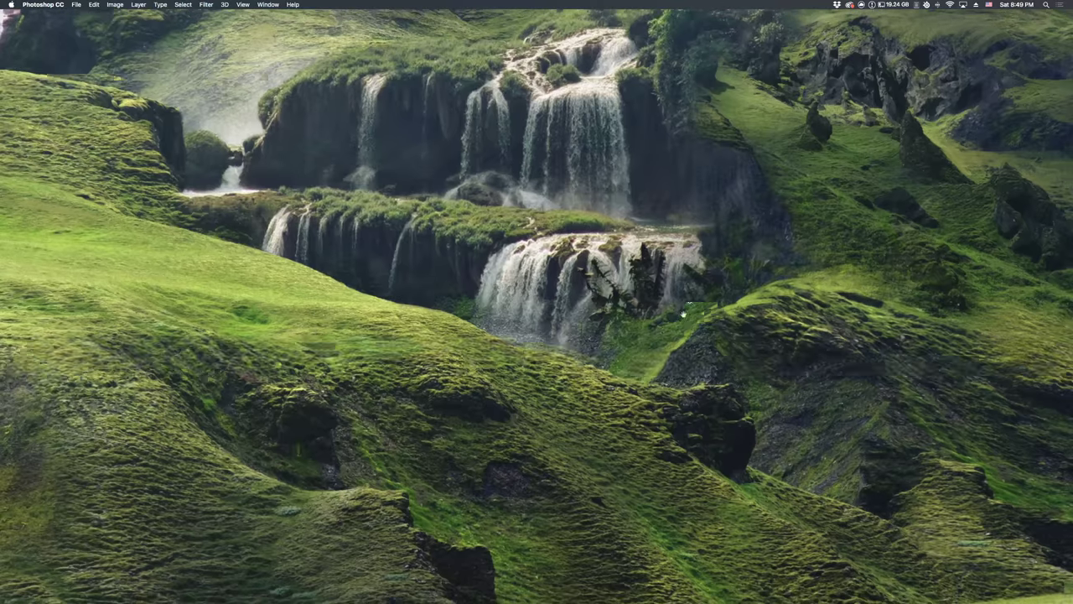
pyautogui.press('Tab')
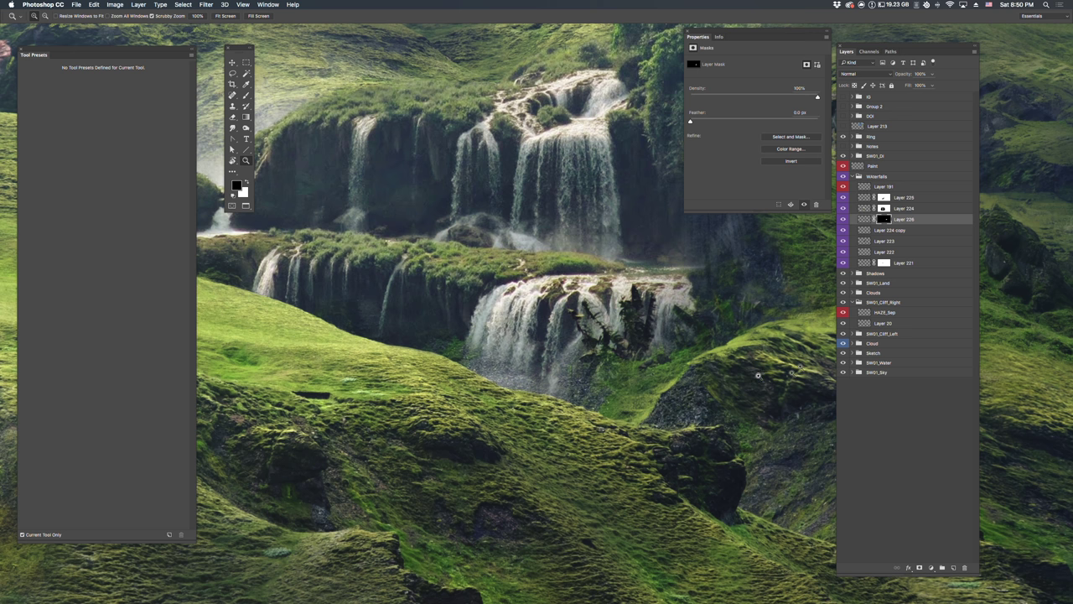
pyautogui.press('Tab')
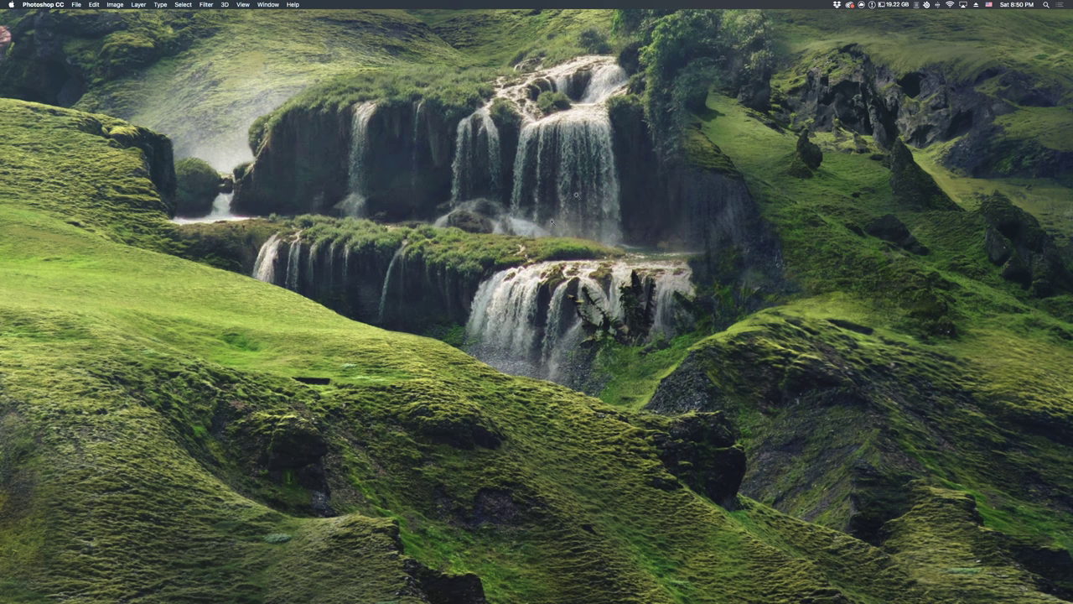
# Mask out the dead branches and the adjoining part of the large lower waterfall to uncover the gravel and grassy slope.
pyautogui.press('Tab')
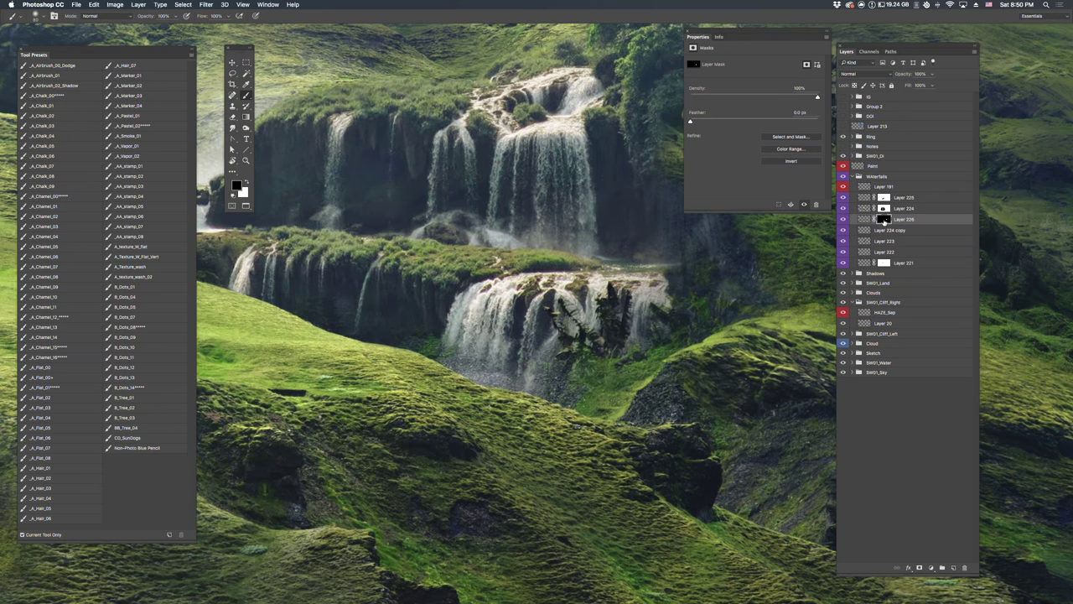
pyautogui.press('Tab')
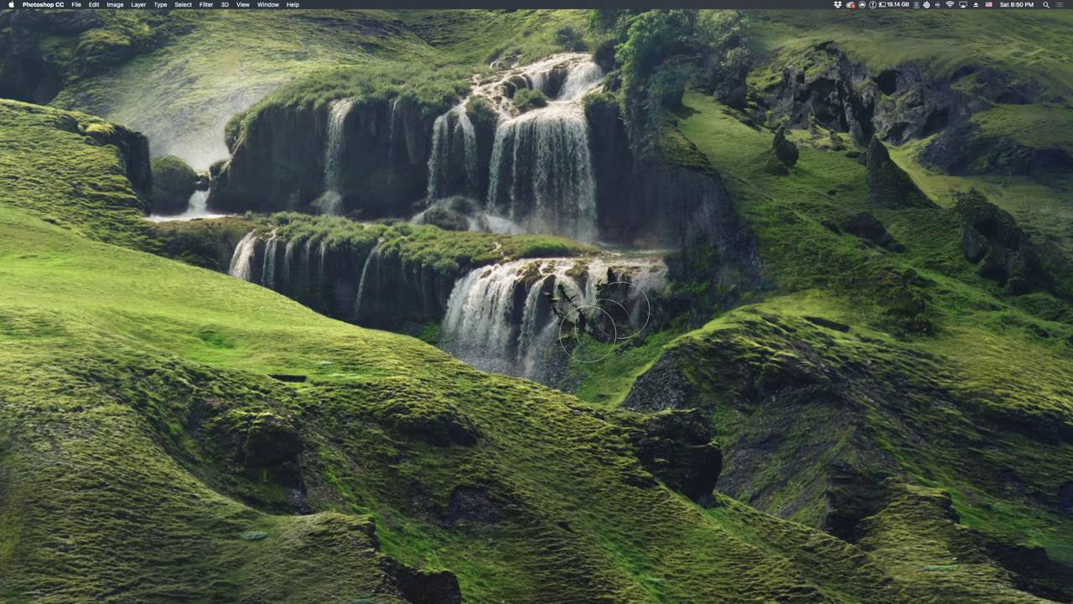
pyautogui.moveTo(603, 302); pyautogui.dragTo(562, 360)
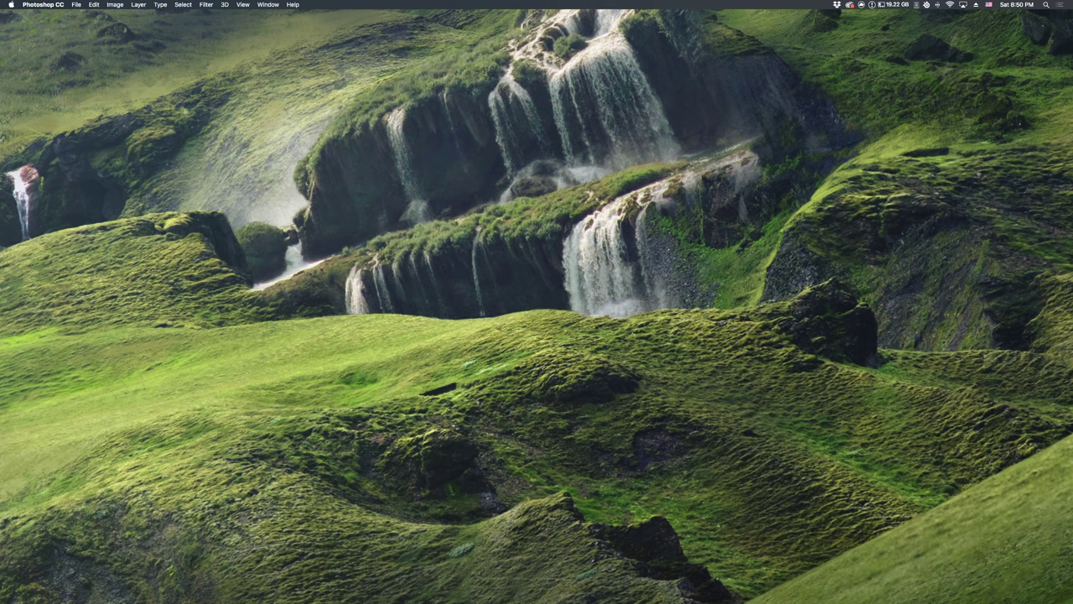
pyautogui.press('Escape')
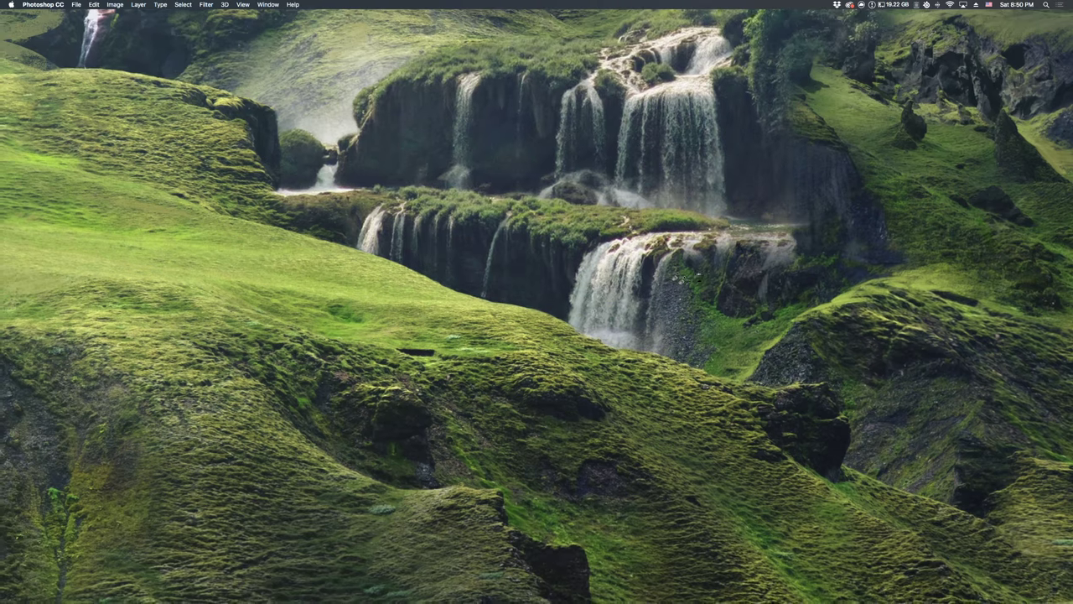
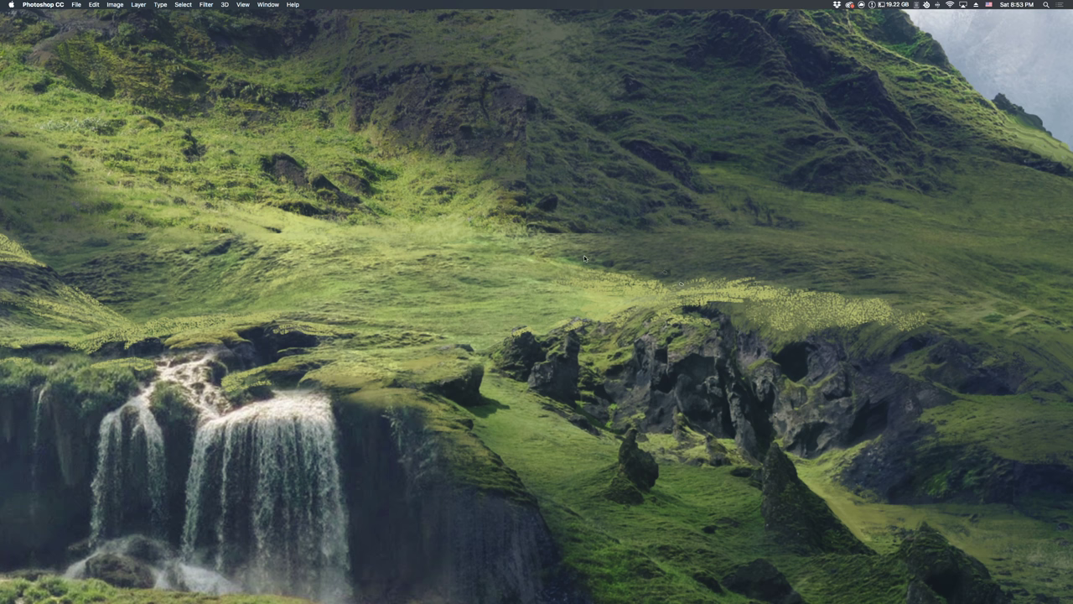
# Choose another brush preset and blend grass over the slope above the dark rocks, undoing a stroke along the way.
pyautogui.rightClick(665, 265)
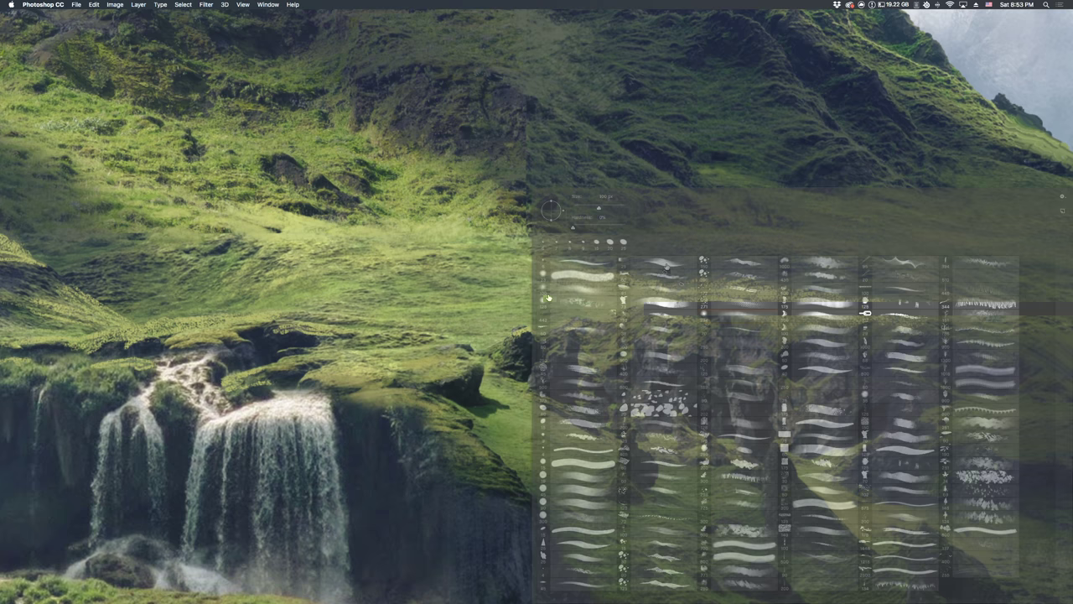
pyautogui.doubleClick(548, 297)
pyautogui.moveTo(766, 257)
pyautogui.mouseDown()
pyautogui.moveTo(706, 230)
pyautogui.moveTo(701, 237)
pyautogui.mouseUp()
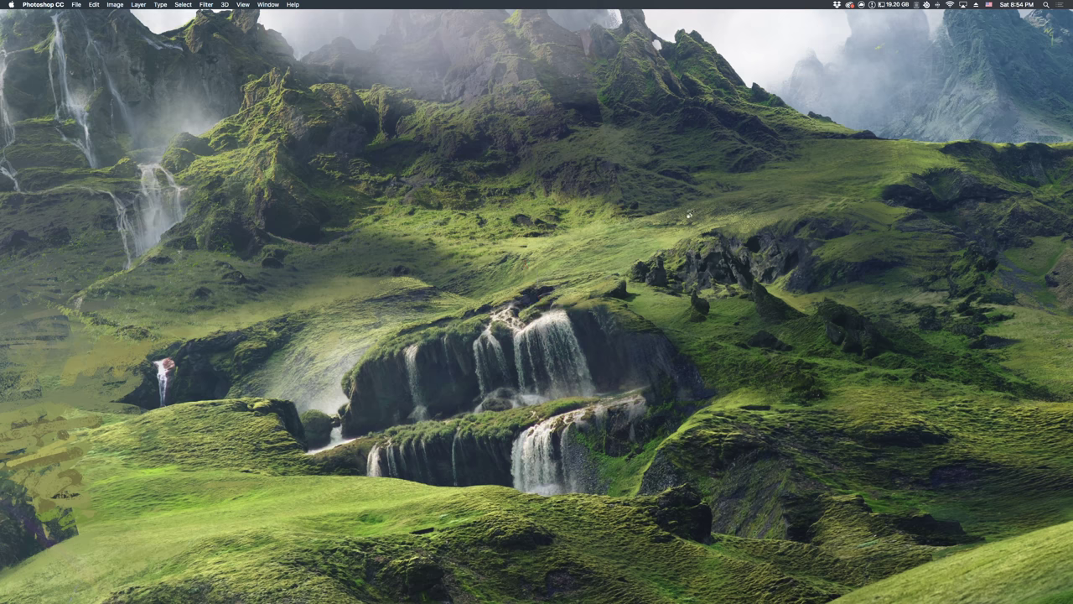
pyautogui.press('super+z')
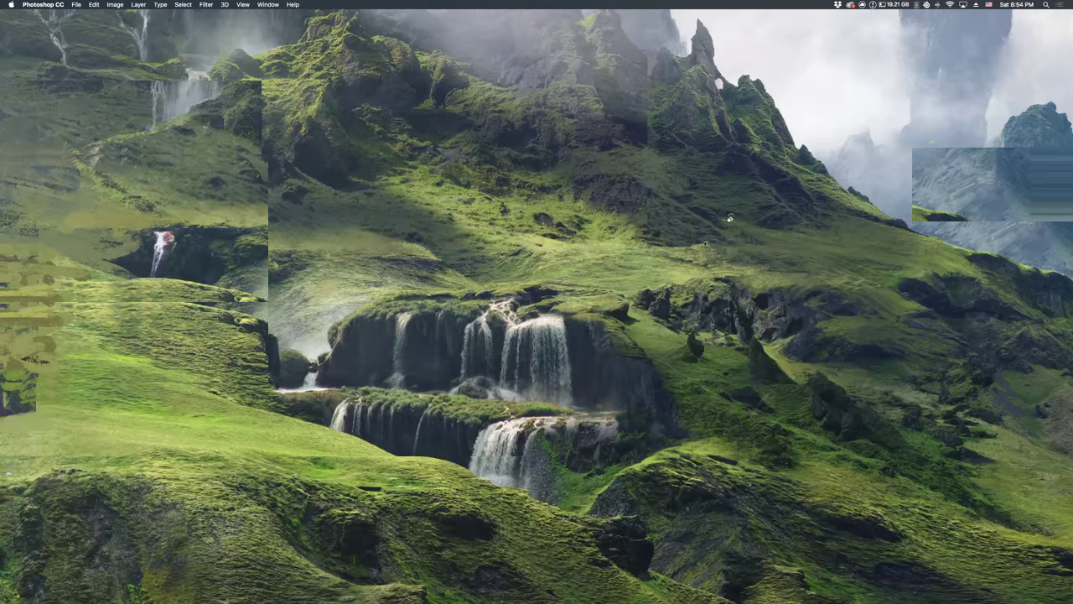
pyautogui.moveTo(849, 259); pyautogui.dragTo(832, 231)
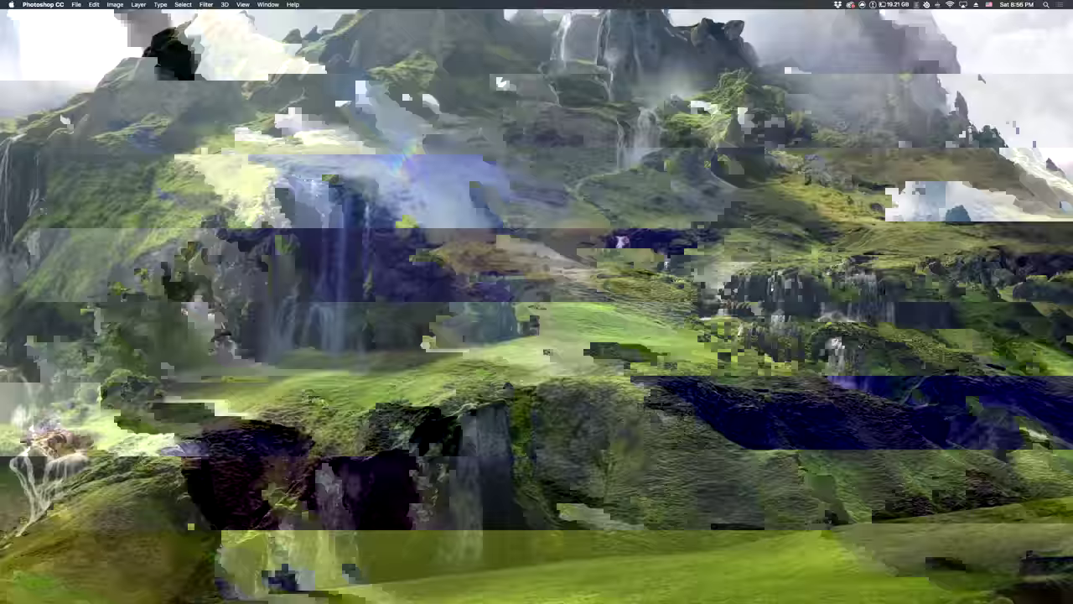
# Paint a thin winding stream down the upper grassy slope to the lip of the faded cliff waterfalls.
pyautogui.press('super+z')
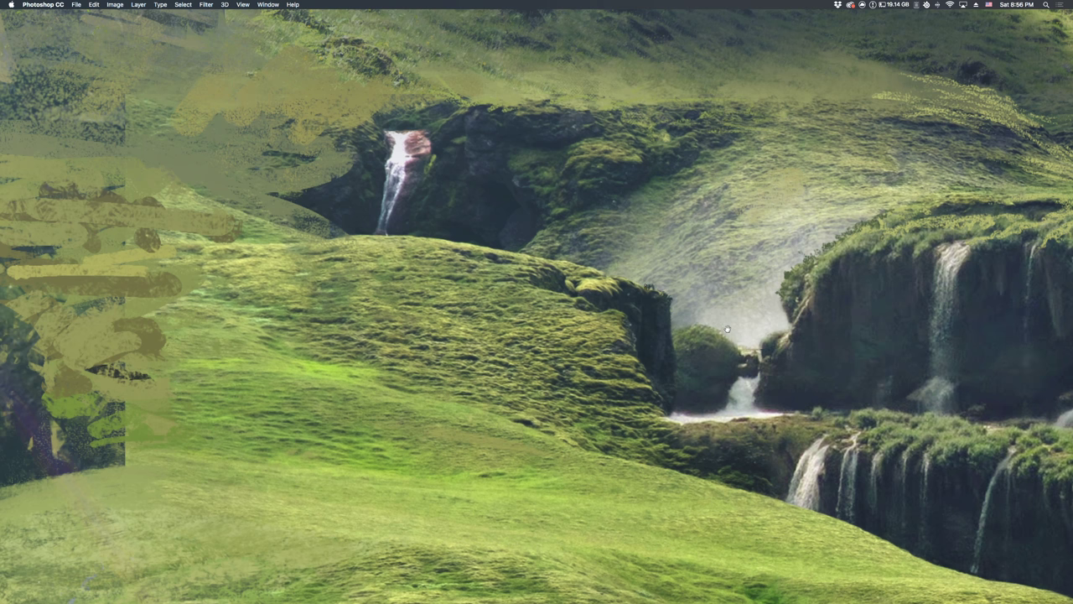
pyautogui.moveTo(780, 351); pyautogui.dragTo(760, 345)
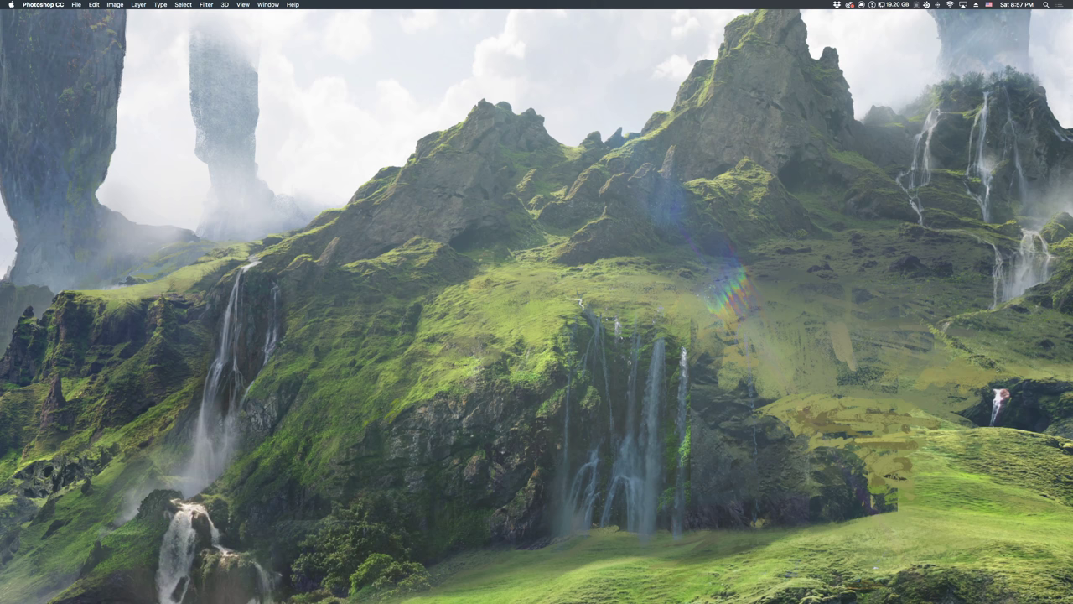
pyautogui.press('super+z')
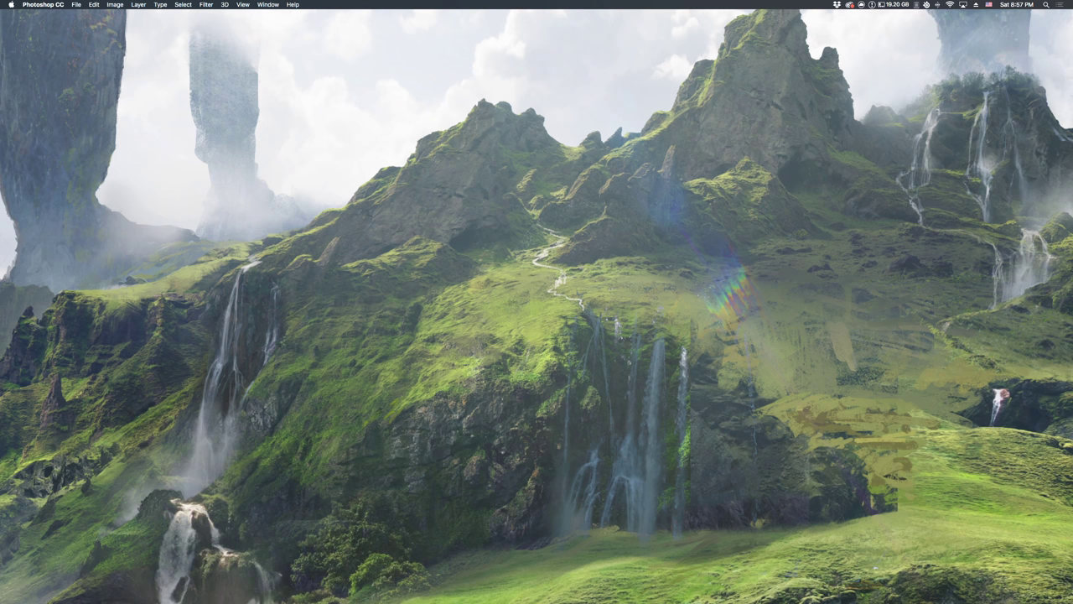
pyautogui.moveTo(592, 314); pyautogui.dragTo(573, 328)
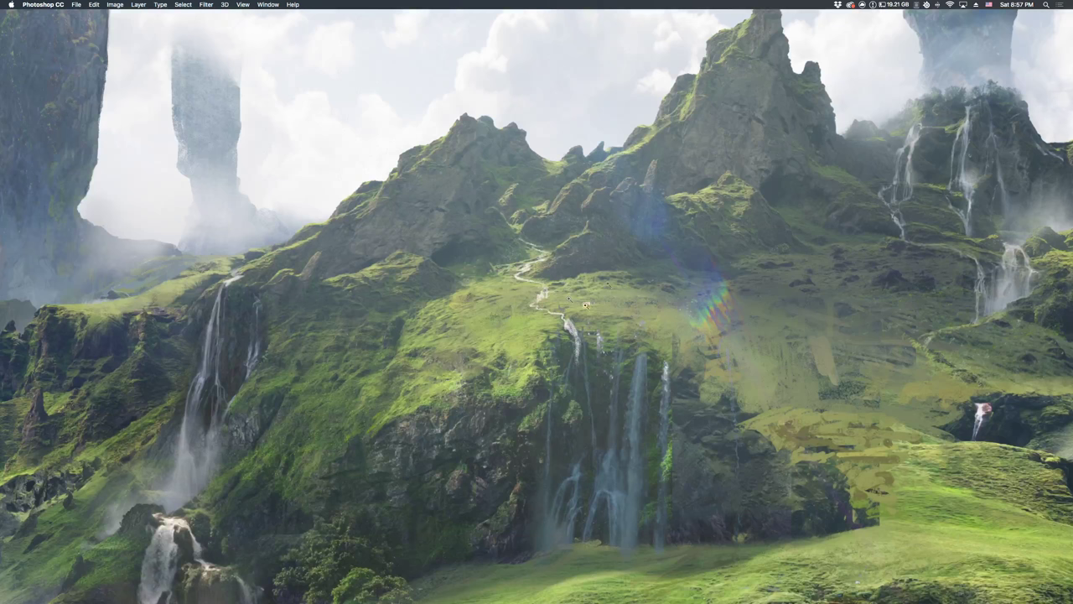
# Extend the stream over the cliff lip as a bright streak of falling water, and select Layer 223 in the waterfalls group.
pyautogui.press('super+plus')
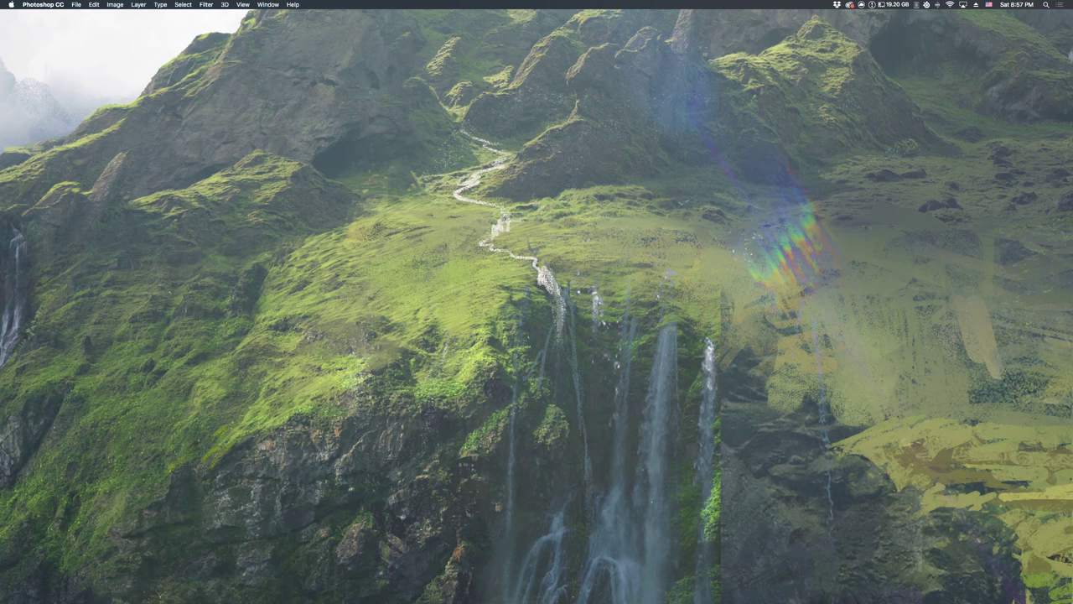
pyautogui.moveTo(509, 254); pyautogui.dragTo(506, 284)
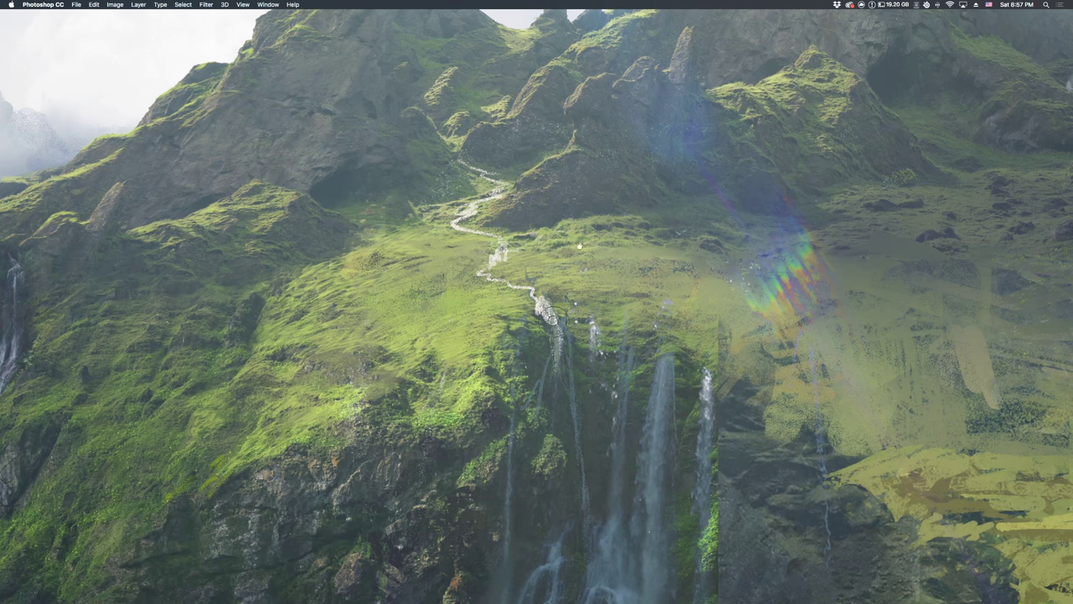
pyautogui.moveTo(553, 317); pyautogui.dragTo(575, 419)
pyautogui.moveTo(575, 419); pyautogui.dragTo(565, 319)
pyautogui.moveTo(562, 275); pyautogui.dragTo(567, 436)
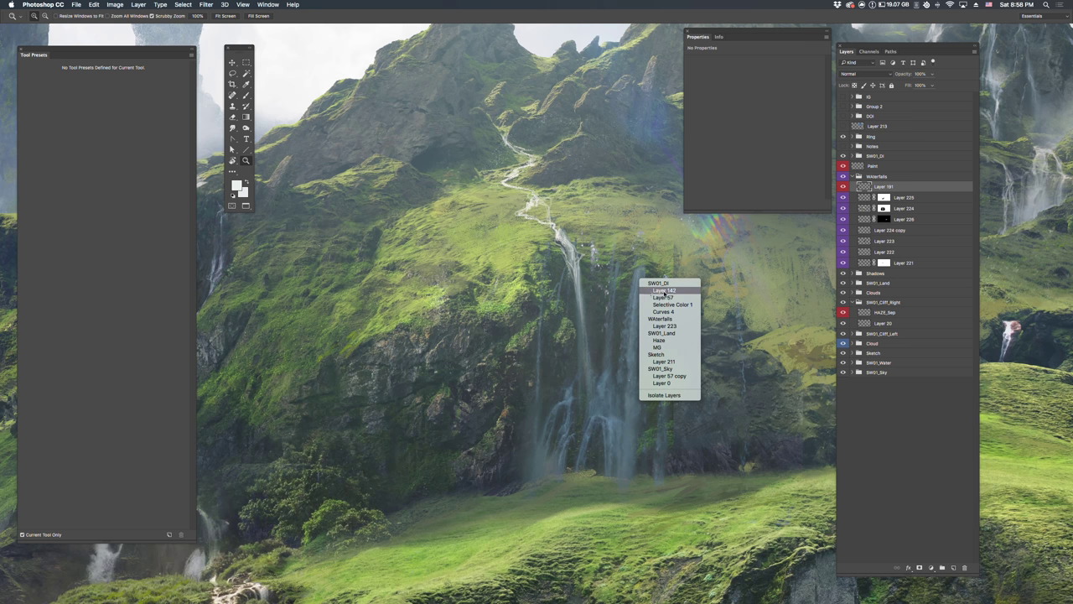
pyautogui.click(855, 242)
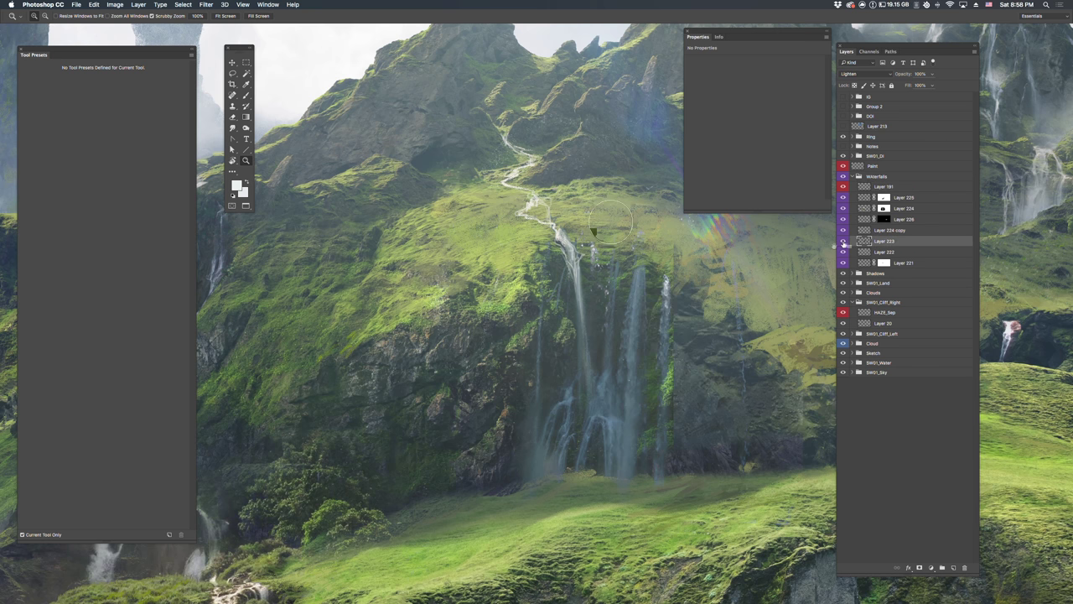
# Examine the stream and cliff waterfalls across the whole matte painting, with the interface panels hidden.
pyautogui.press('Tab')
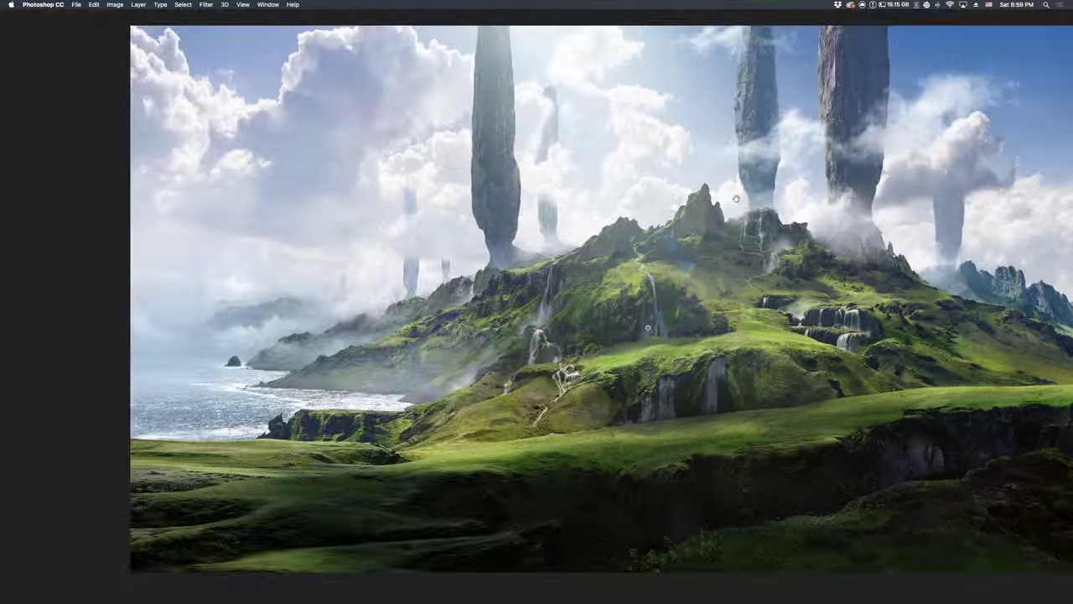
pyautogui.scroll(5, 647, 328)
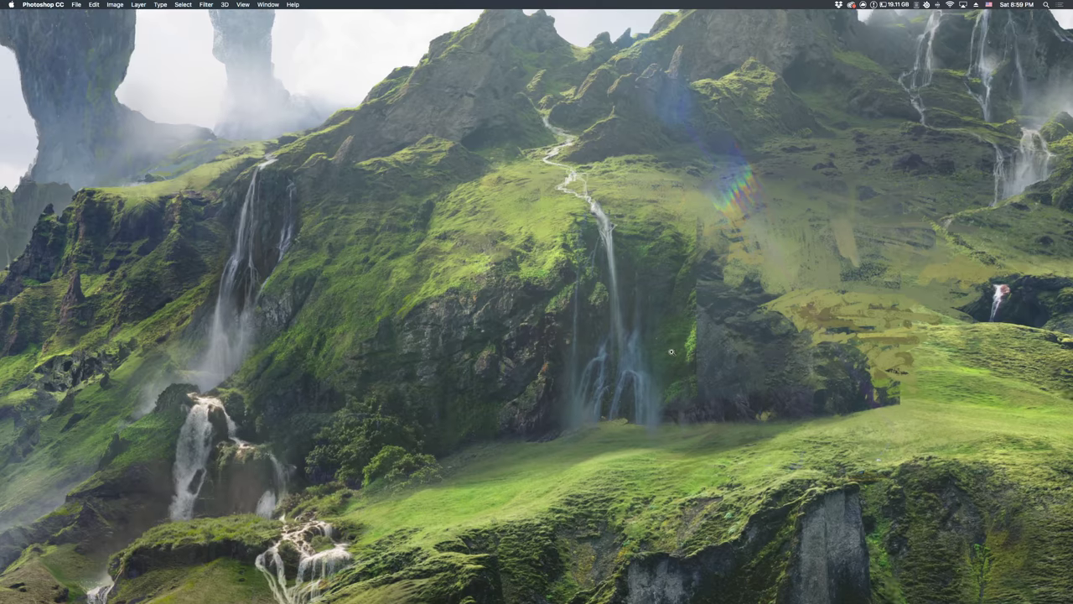
pyautogui.scroll(-5, 663, 346)
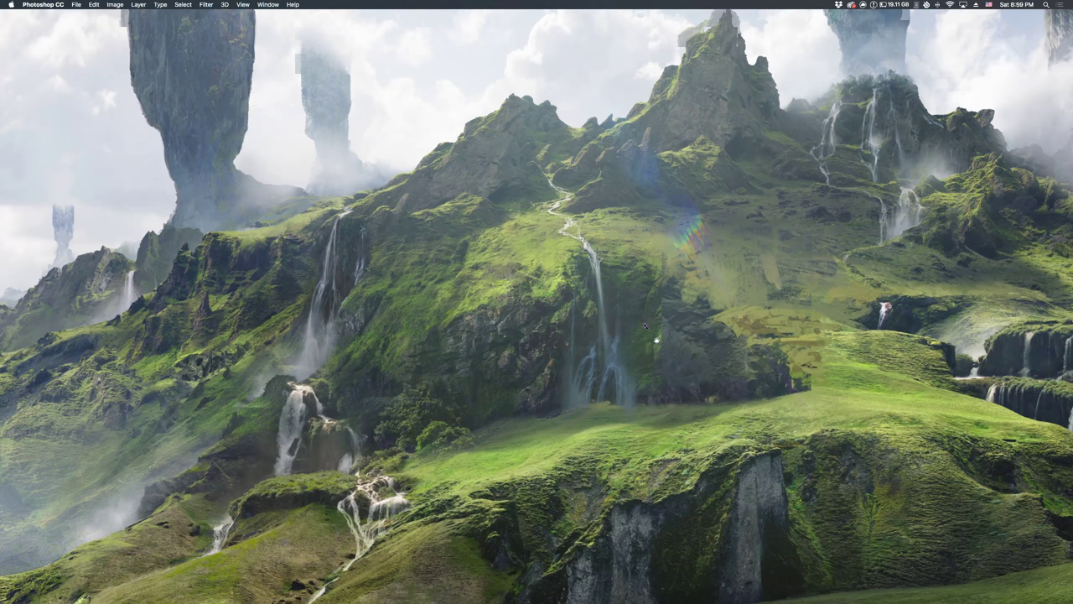
pyautogui.scroll(1, 646, 326)
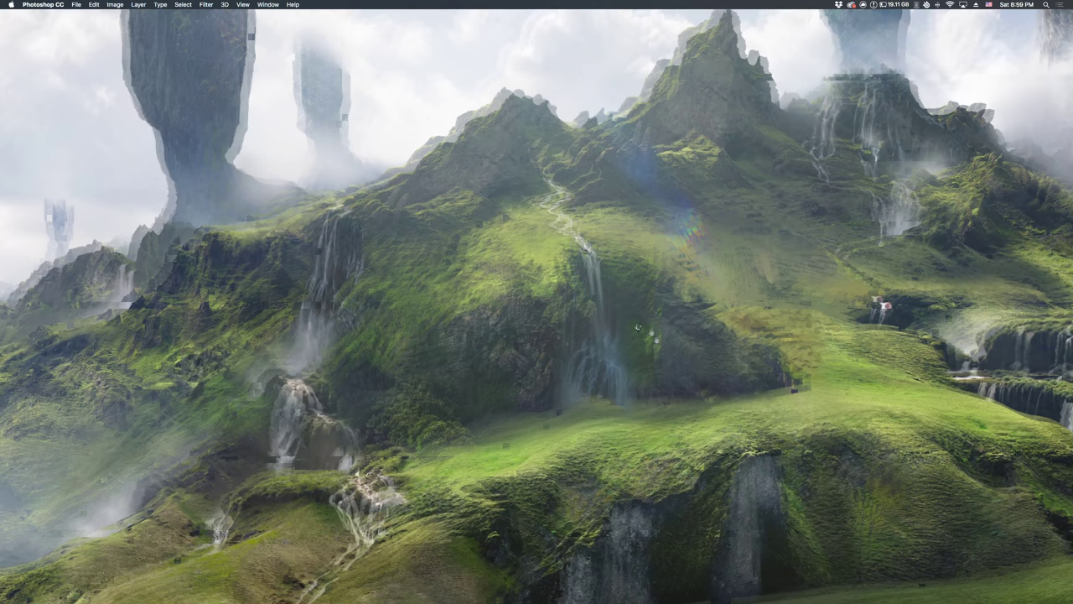
pyautogui.scroll(2, 637, 327)
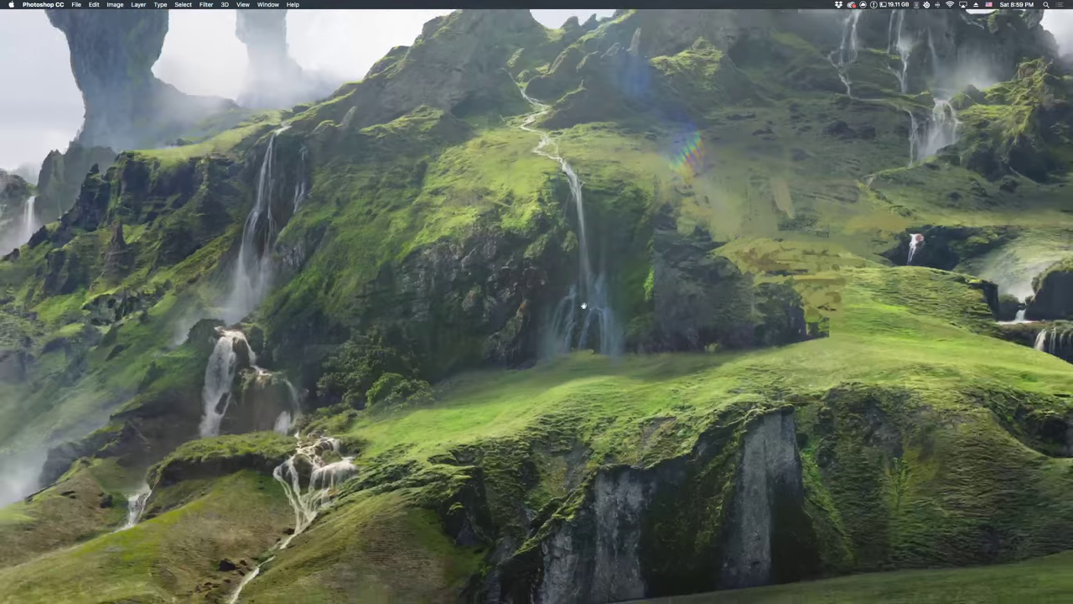
pyautogui.scroll(2, 587, 304)
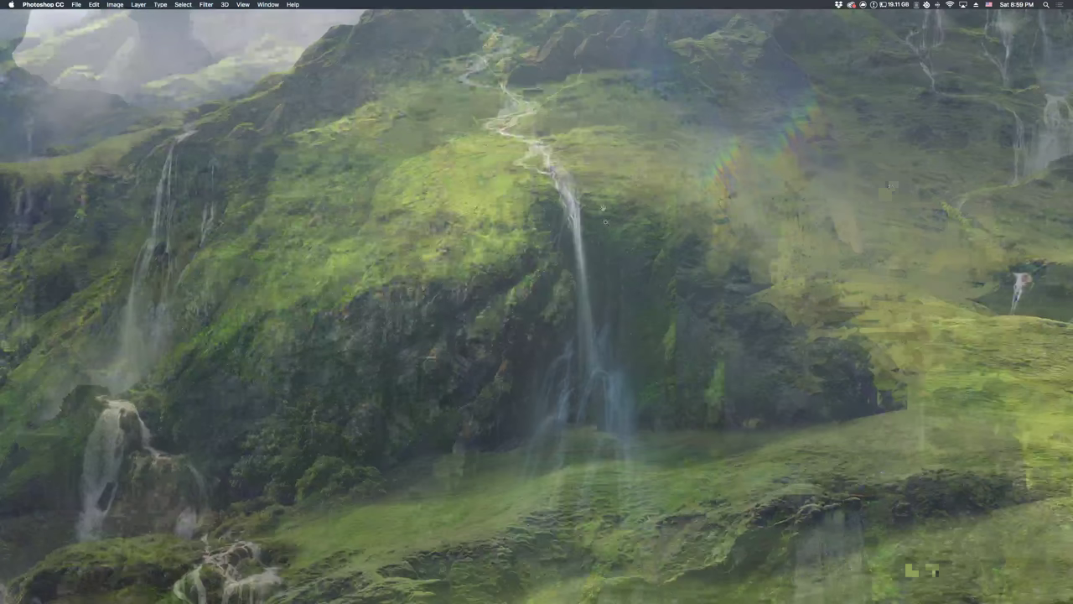
# Paint a thin secondary streak of falling water beside the main fall, from the cliff lip down to the lower cascades.
pyautogui.scroll(2, 605, 220)
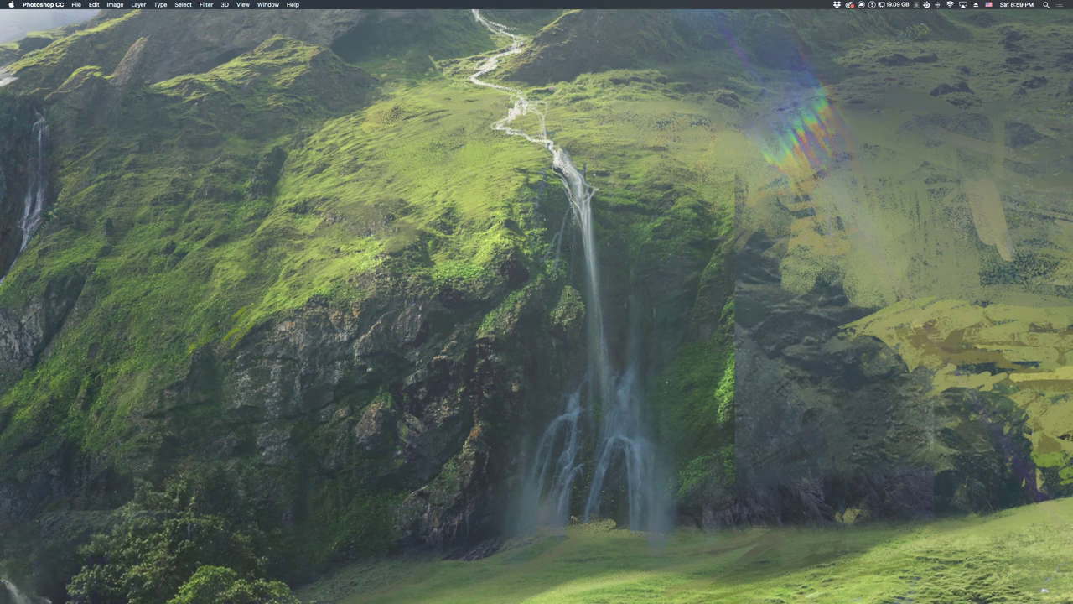
pyautogui.scroll(-3, 518, 222)
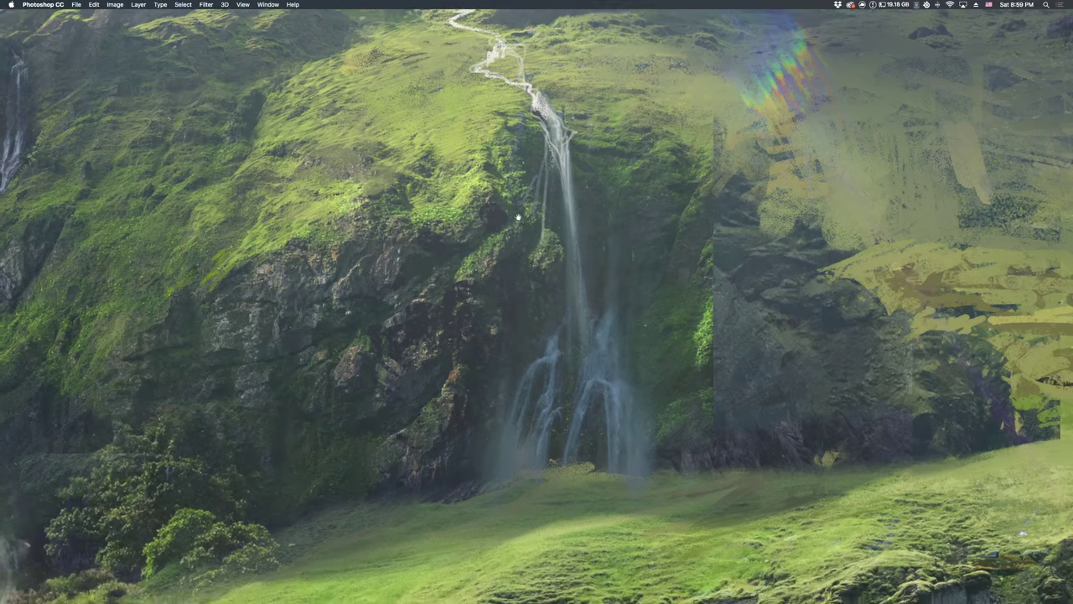
pyautogui.moveTo(518, 222); pyautogui.dragTo(528, 432)
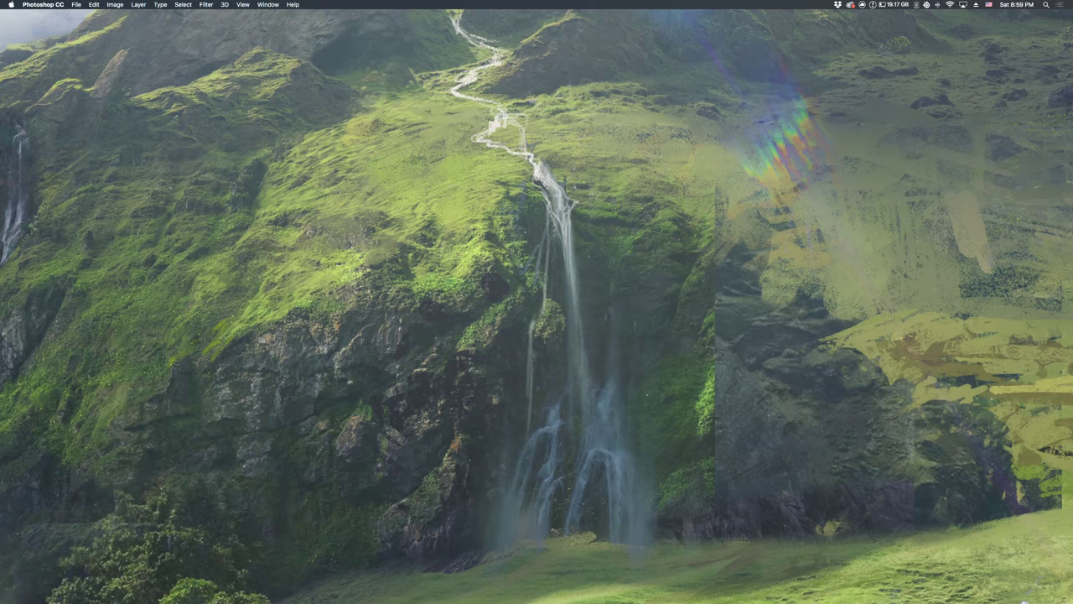
pyautogui.scroll(-5, 537, 306)
pyautogui.moveTo(534, 247); pyautogui.dragTo(526, 357)
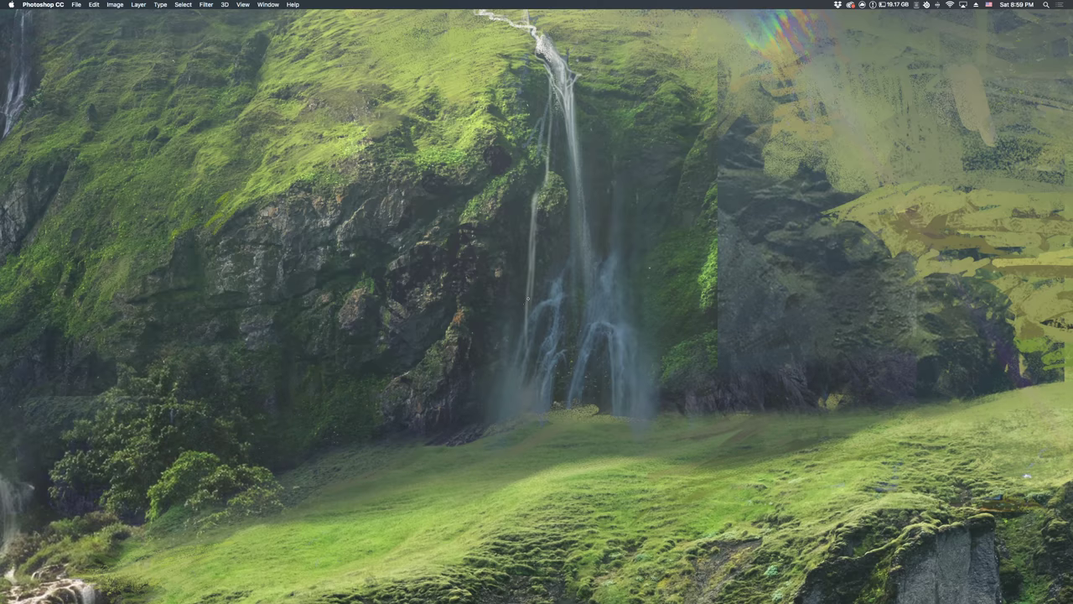
pyautogui.scroll(3, 528, 337)
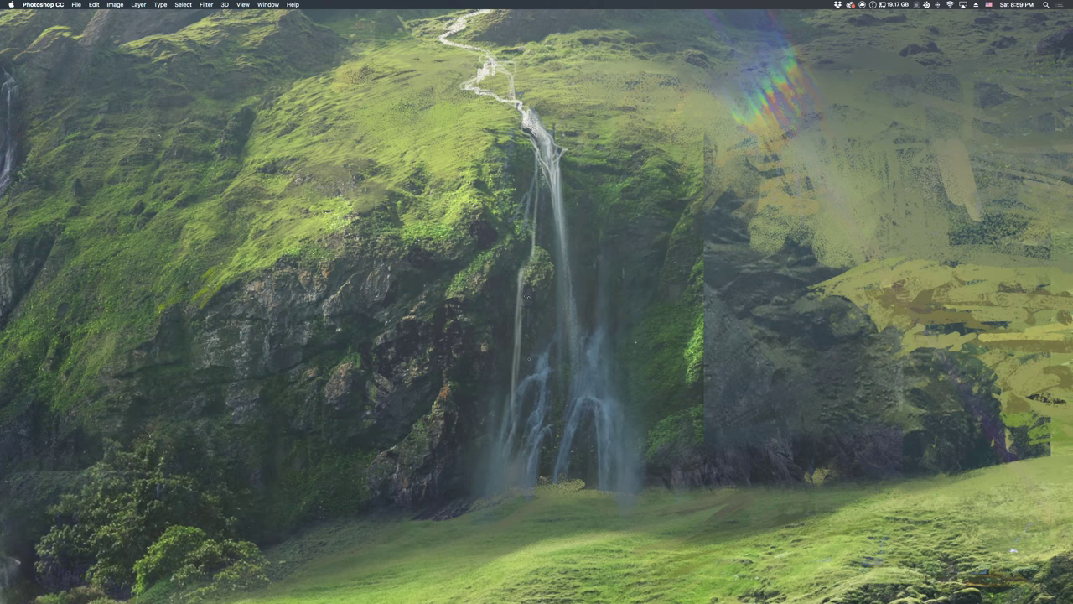
pyautogui.scroll(1, 528, 359)
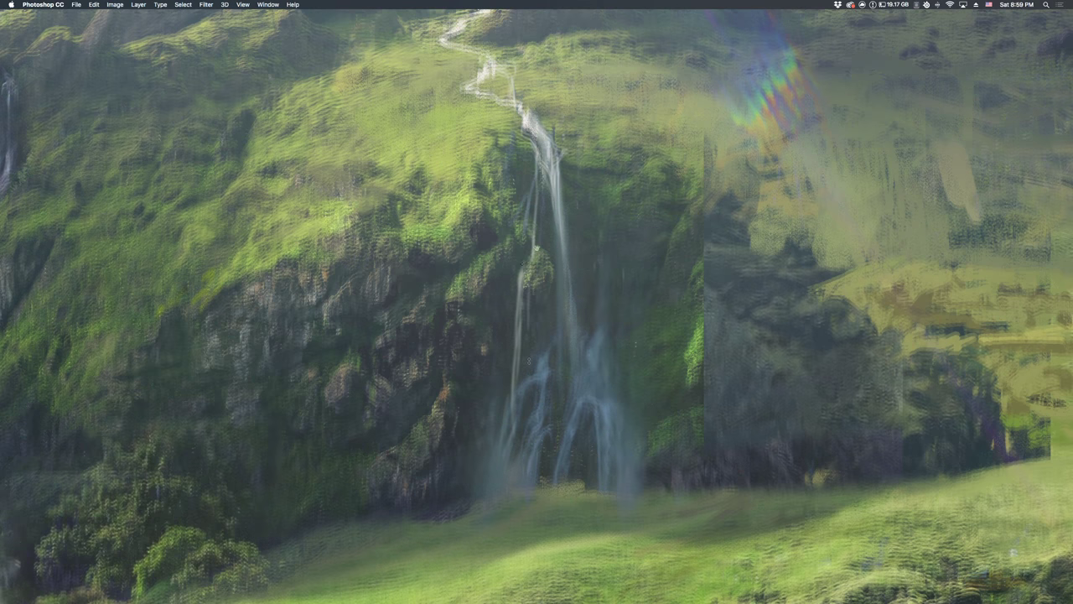
# Enlarge the brush and outline a freehand selection over the sky and ridges between the two peaks above the stream's source.
pyautogui.press('super+0')
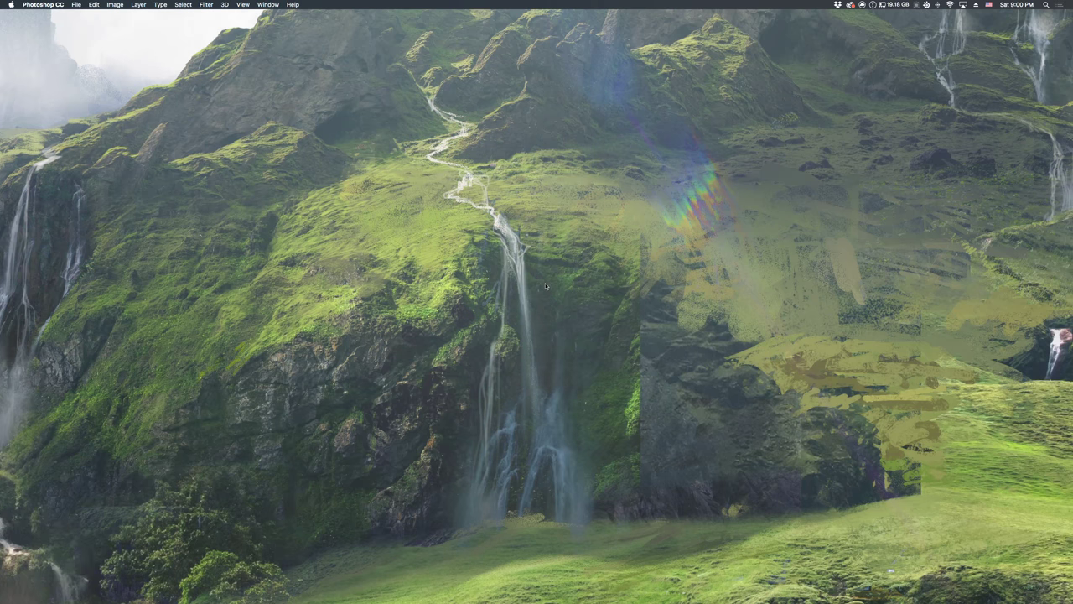
pyautogui.scroll(-3, 497, 318)
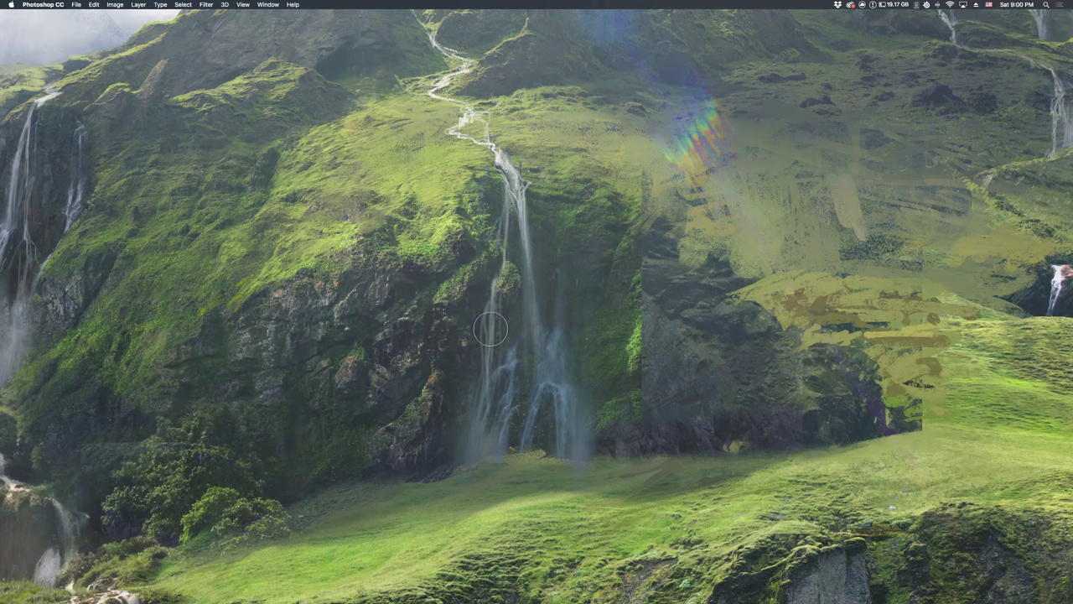
pyautogui.press(']')
pyautogui.press(']')
pyautogui.press(']')
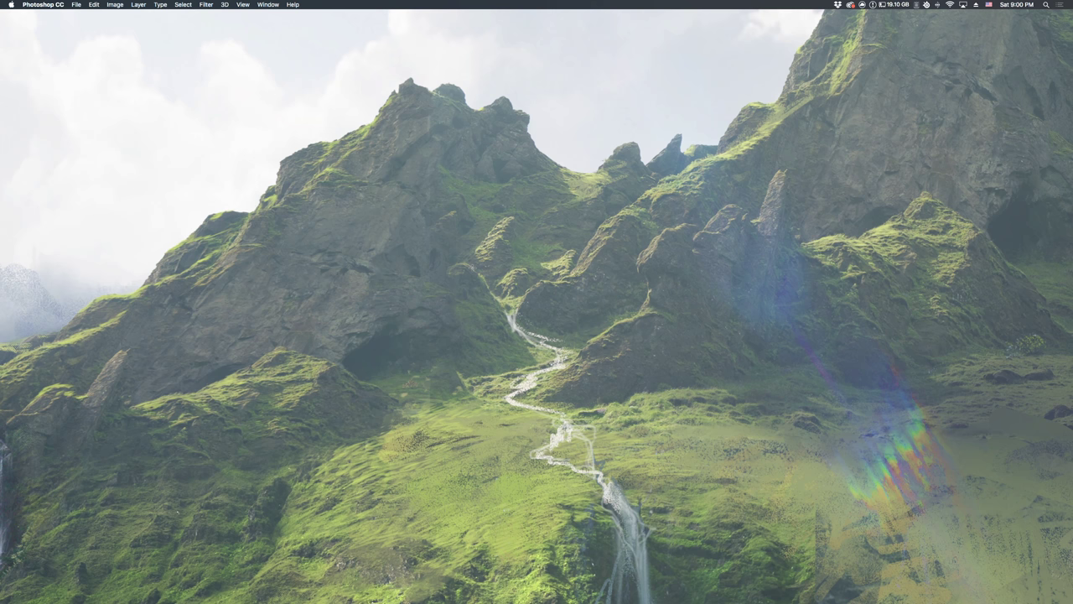
pyautogui.moveTo(660, 181)
pyautogui.mouseDown()
pyautogui.moveTo(669, 47)
pyautogui.moveTo(647, 43)
pyautogui.moveTo(287, 120)
pyautogui.moveTo(204, 168)
pyautogui.moveTo(392, 360)
pyautogui.mouseUp()
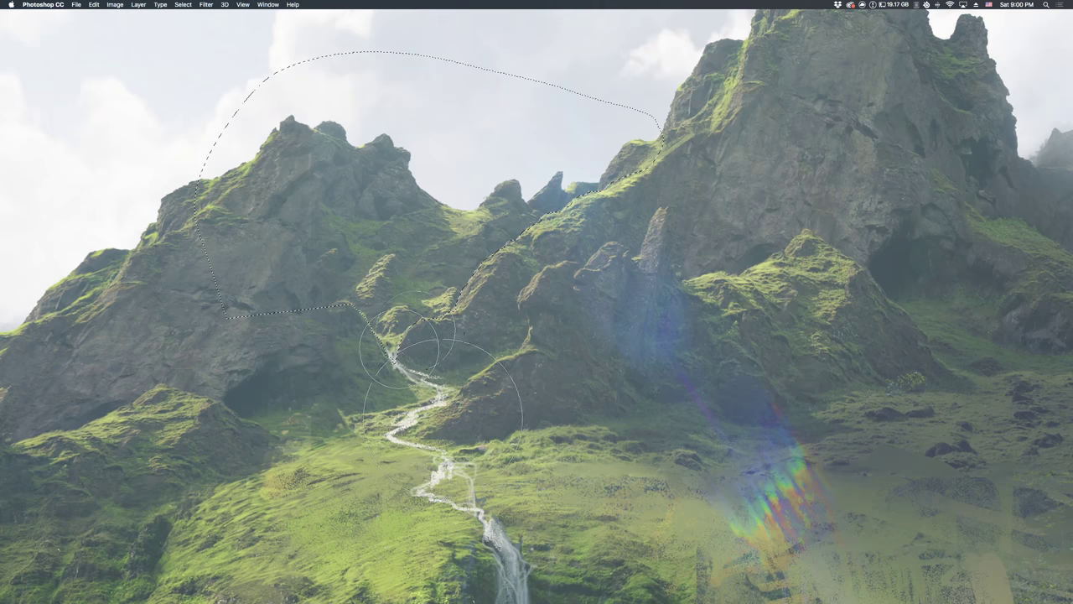
# Paint pale mist inside the selection where the stream emerges between the peaks, using the top layer of the waterfalls group.
pyautogui.press('Tab')
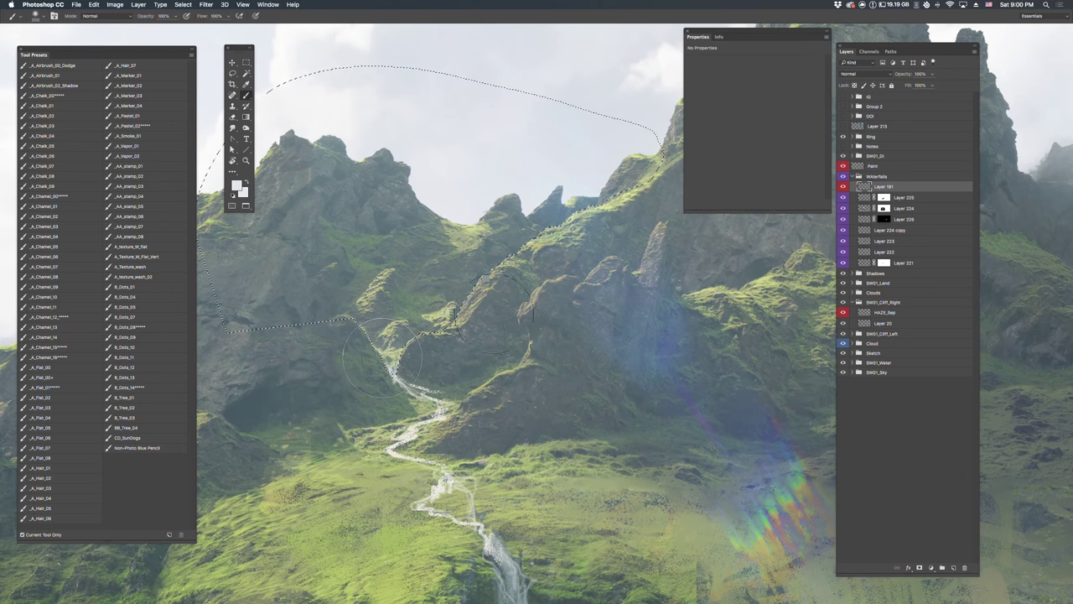
pyautogui.scroll(1, 488, 309)
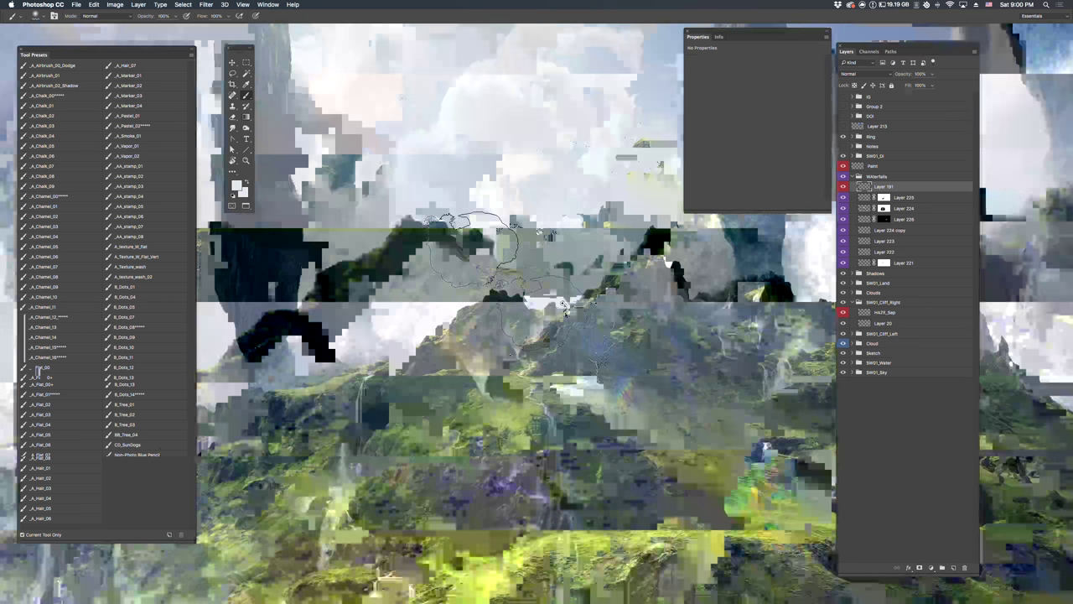
pyautogui.moveTo(565, 308); pyautogui.dragTo(606, 312)
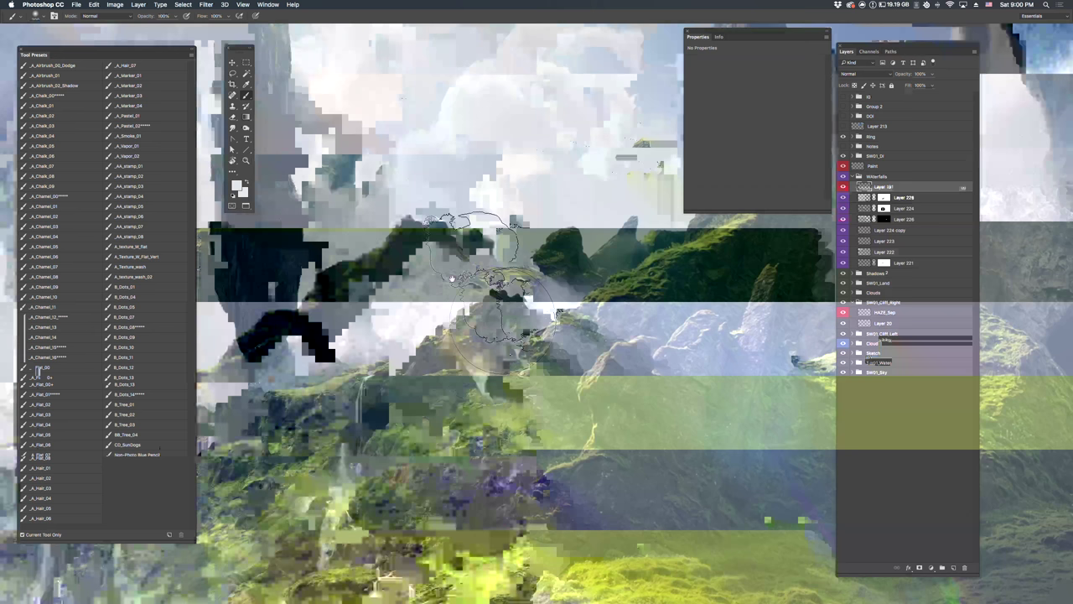
pyautogui.press(']')
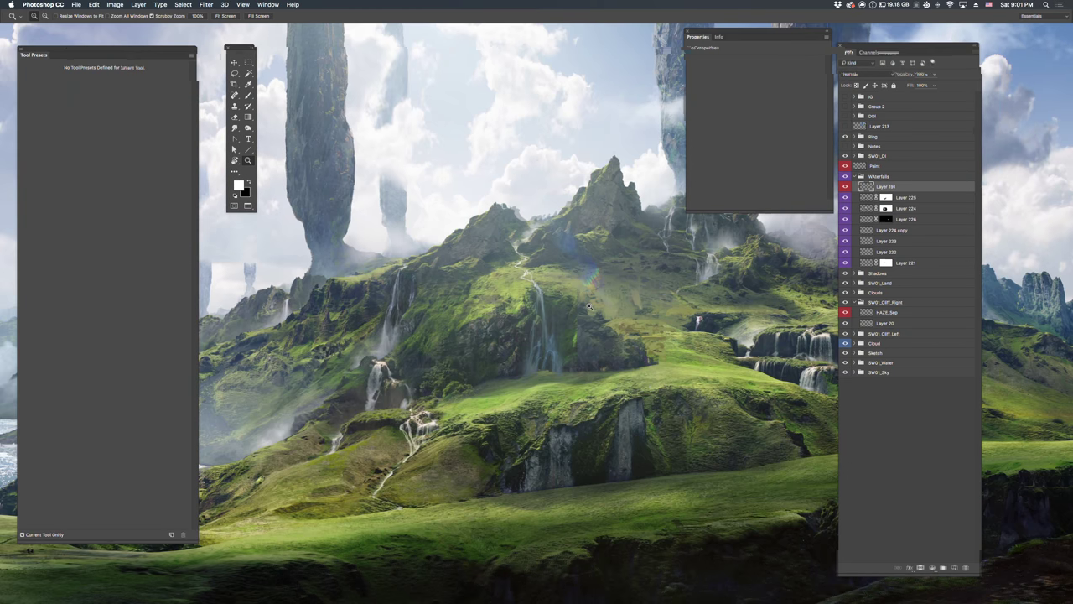
# Hide the panels, switch to Livedesk Studio and reposition its preview window over the painting.
pyautogui.press('Tab')
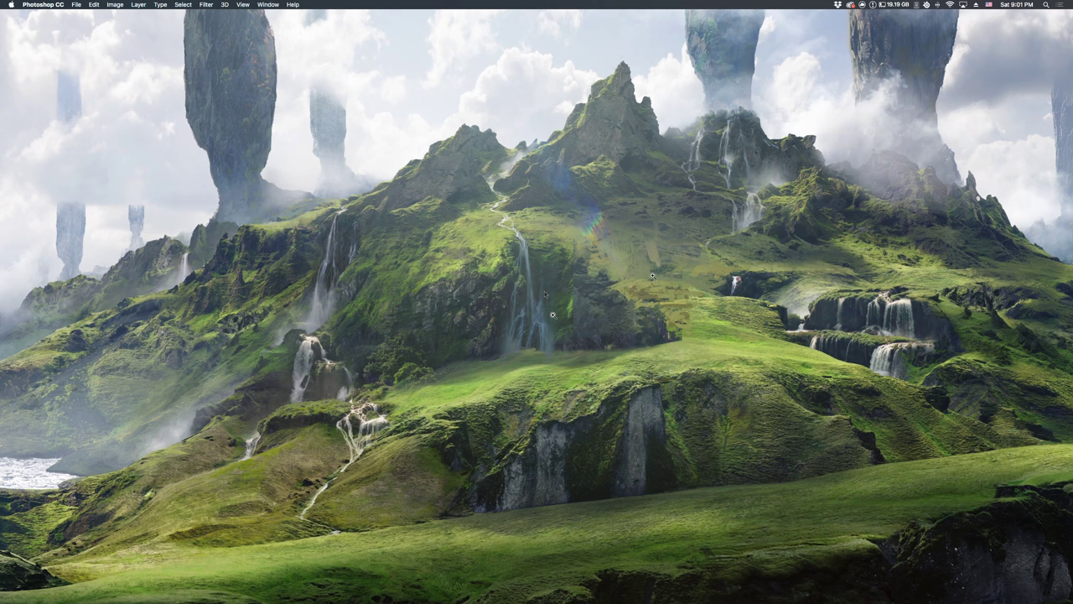
pyautogui.press('super+Tab')
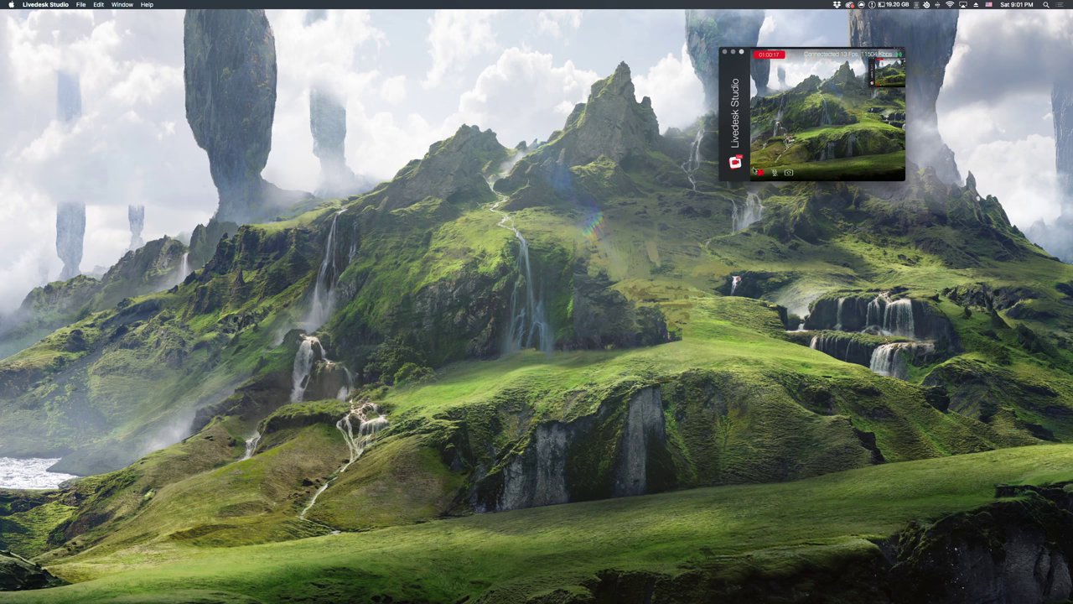
pyautogui.moveTo(755, 168); pyautogui.dragTo(723, 205)
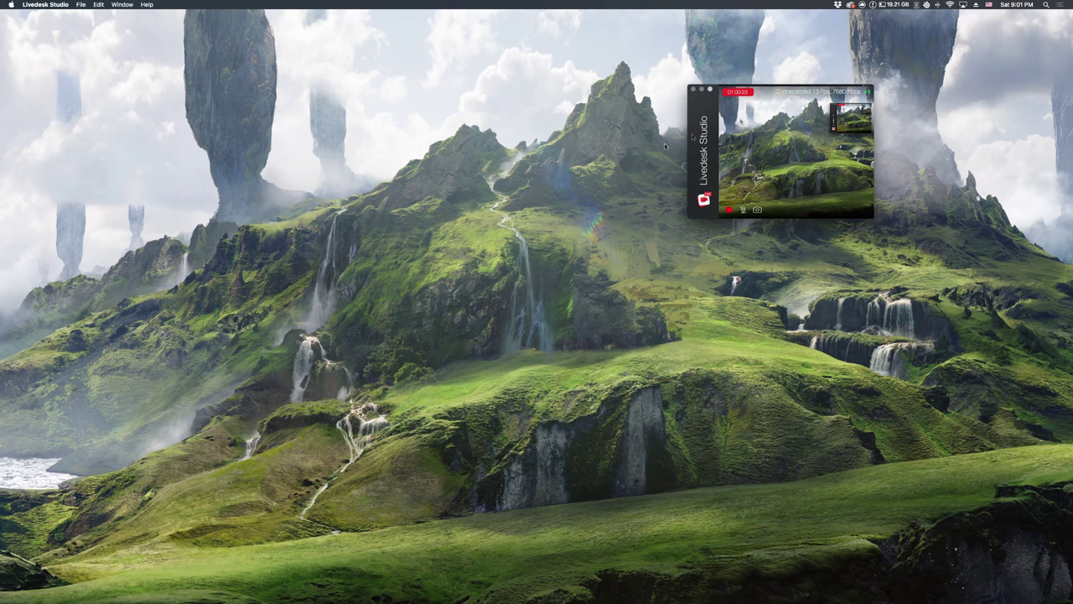